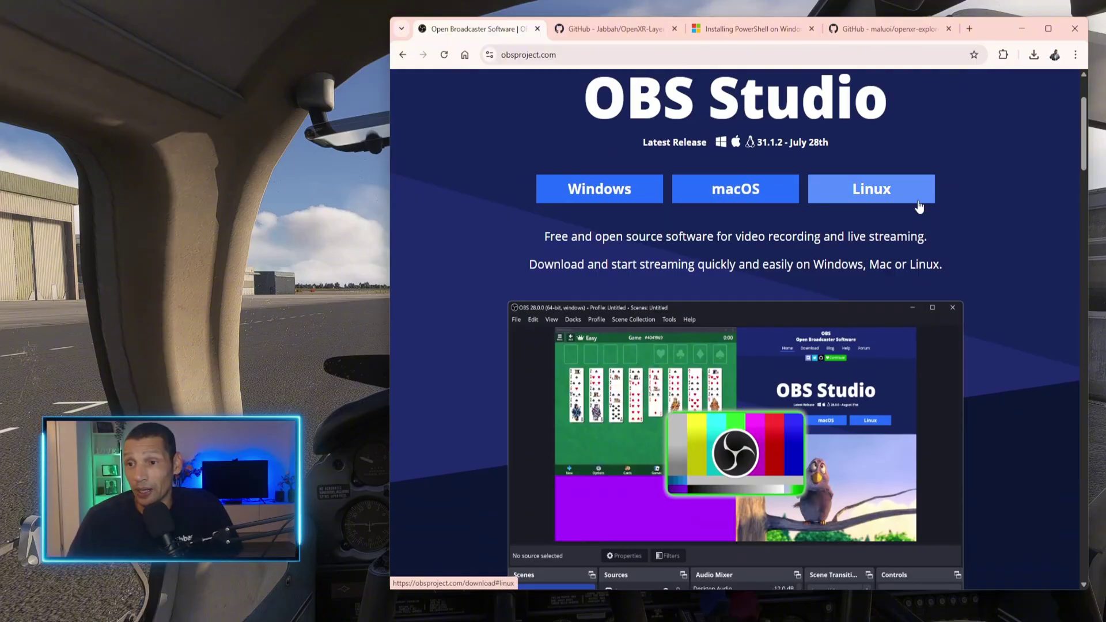
Step: Look over the OBS Studio download page, then close it
scroll(831, 281, down, 8)
scroll(833, 498, up, 6)
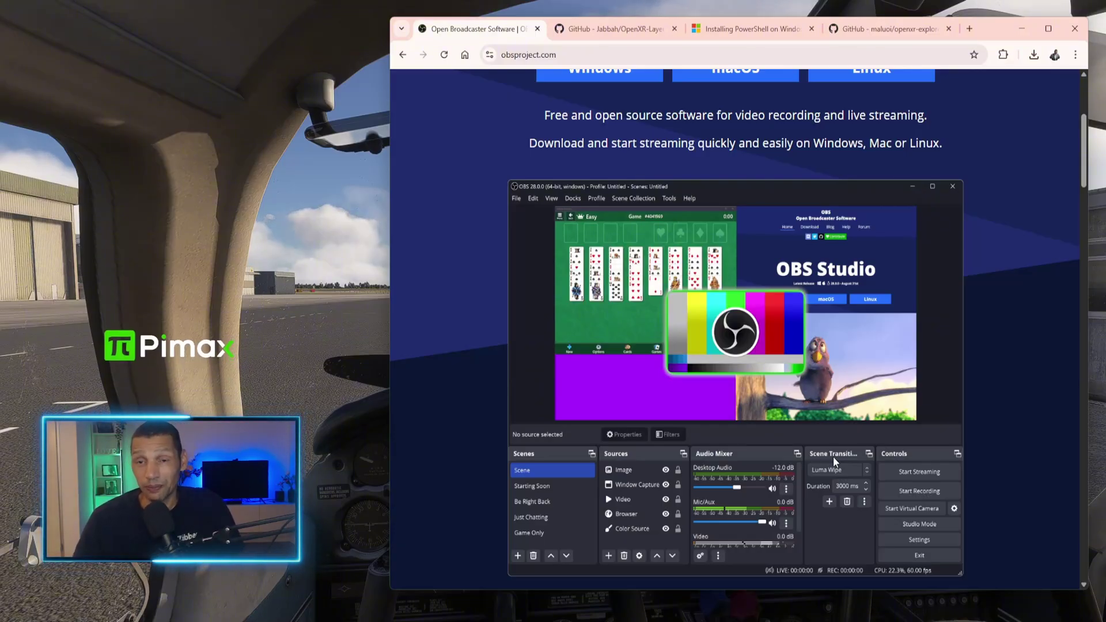
click(535, 29)
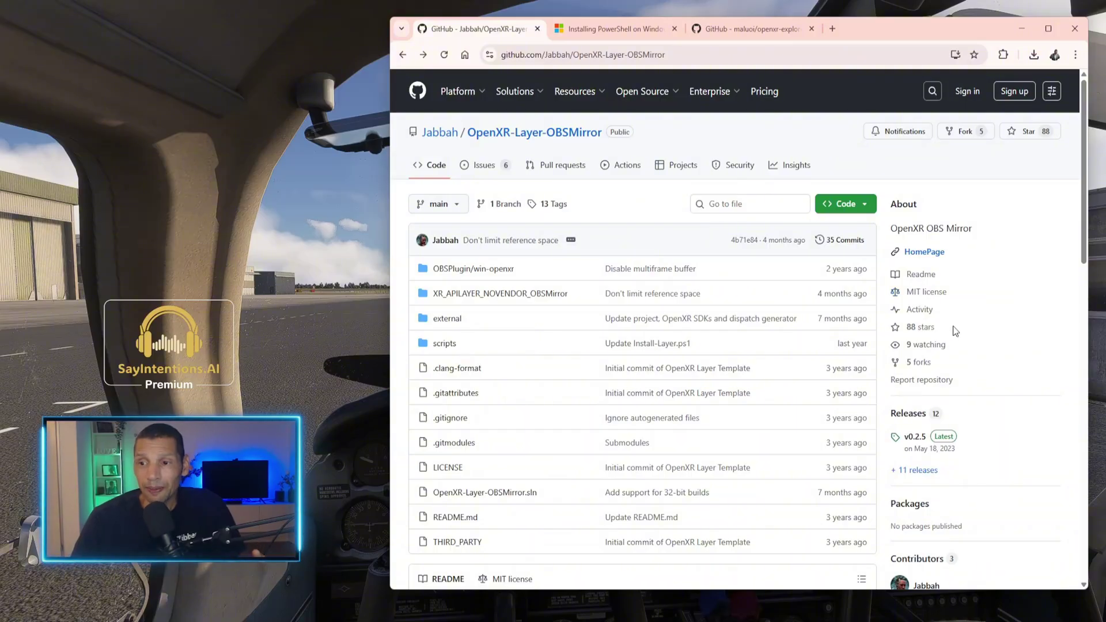
Step: Look through the OpenXR-Layer-OBSMirror repository page and open its latest release, v0.2.5
scroll(1005, 297, down, 2)
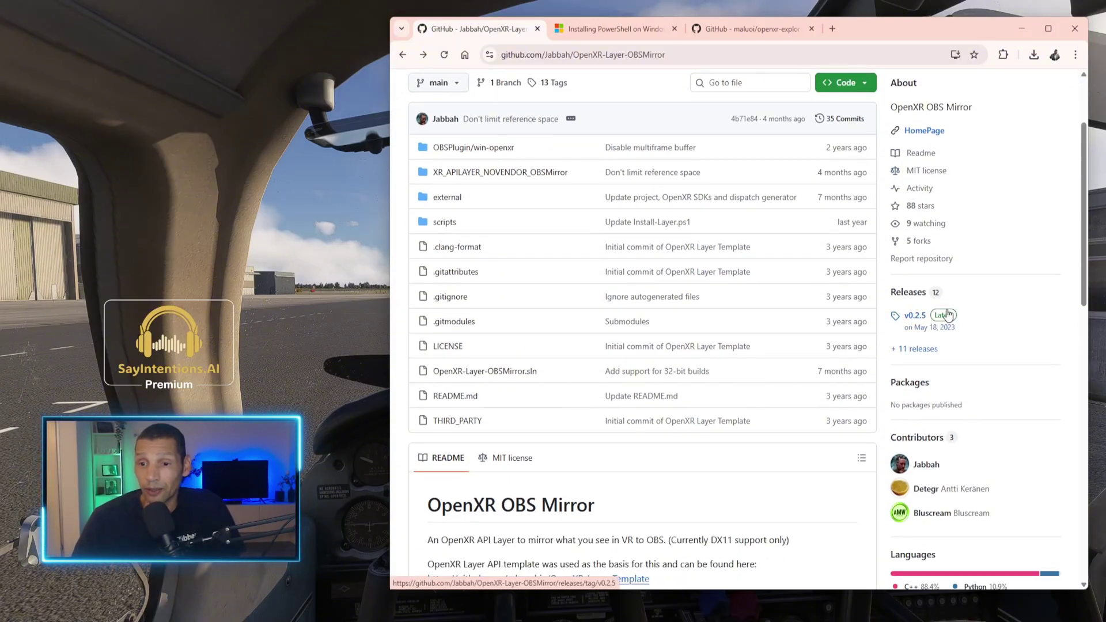
scroll(786, 341, down, 3)
scroll(613, 281, down, 3)
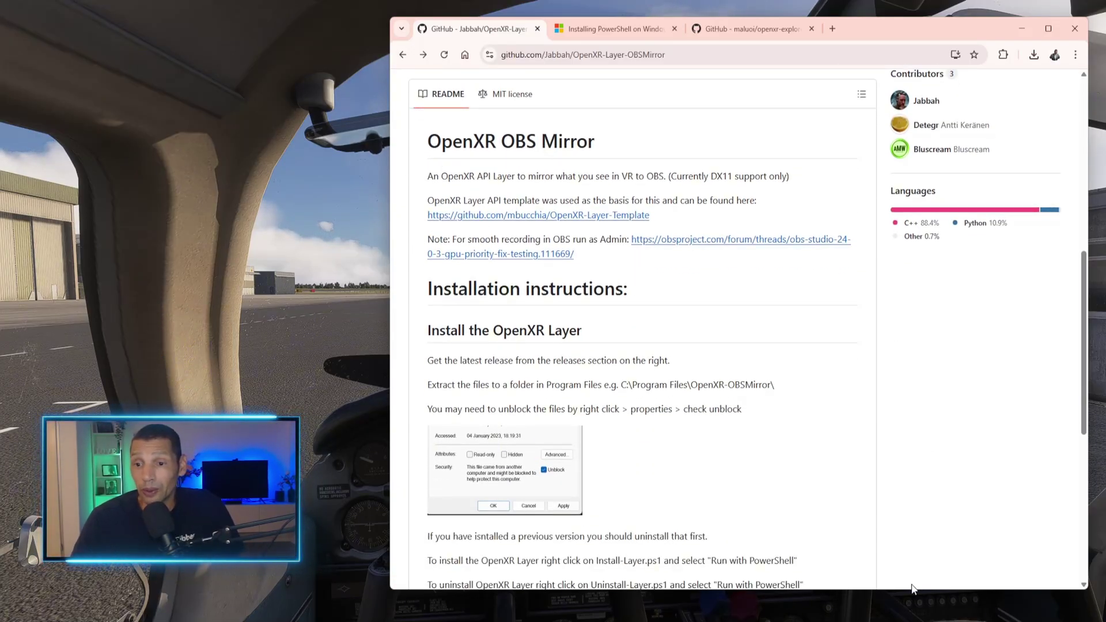
scroll(800, 433, up, 6)
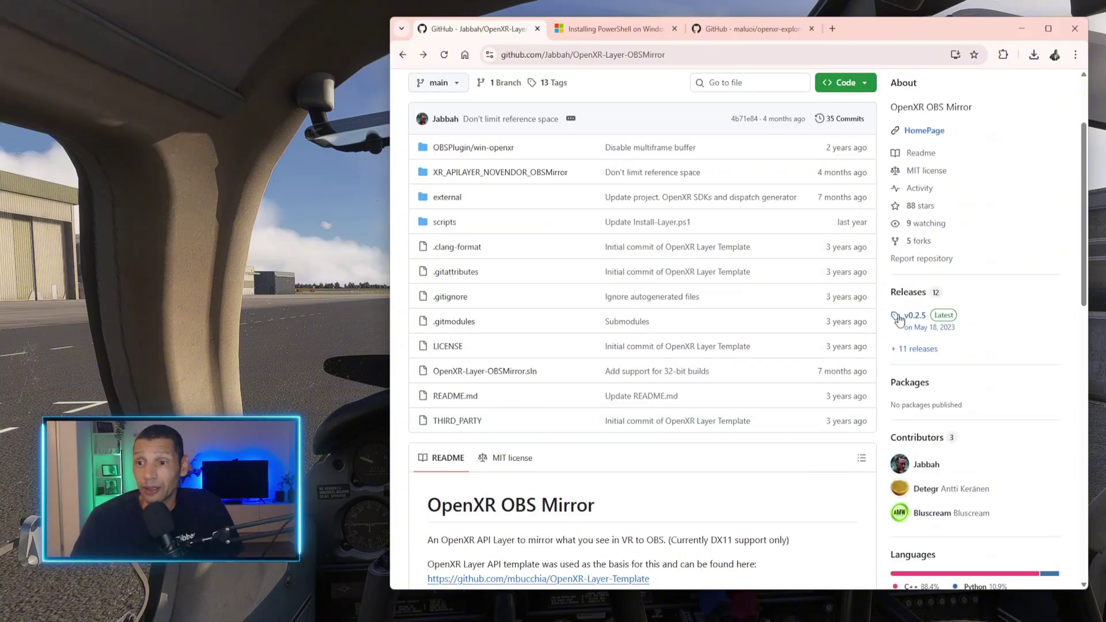
click(943, 321)
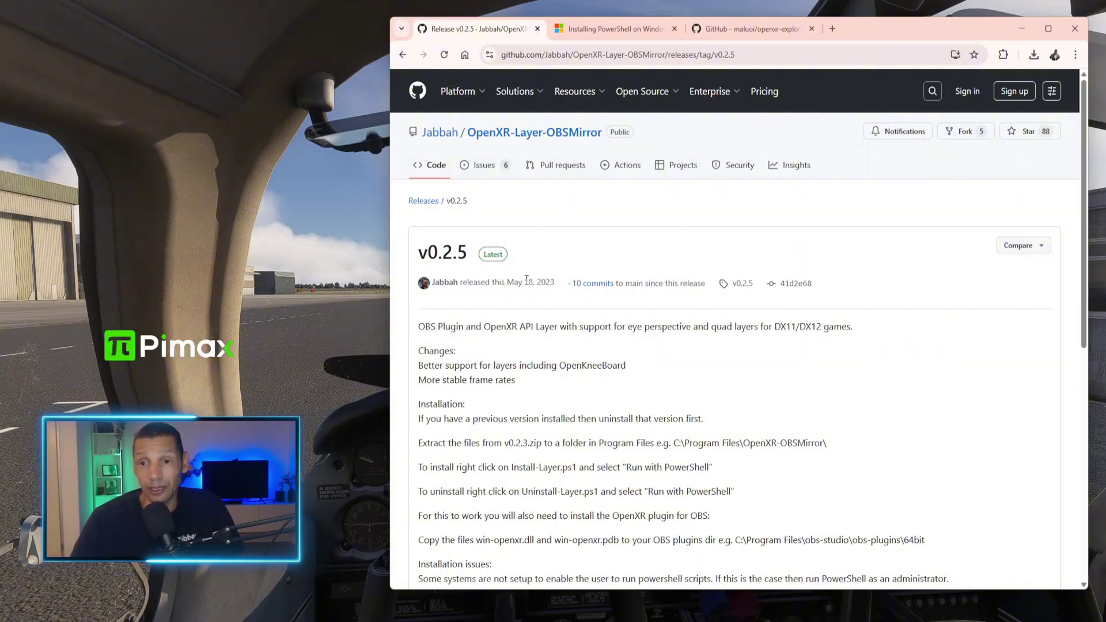
Step: Review the v0.2.5 release's date, installation notes and downloadable assets, highlighting the release year
drag(534, 283, 537, 283)
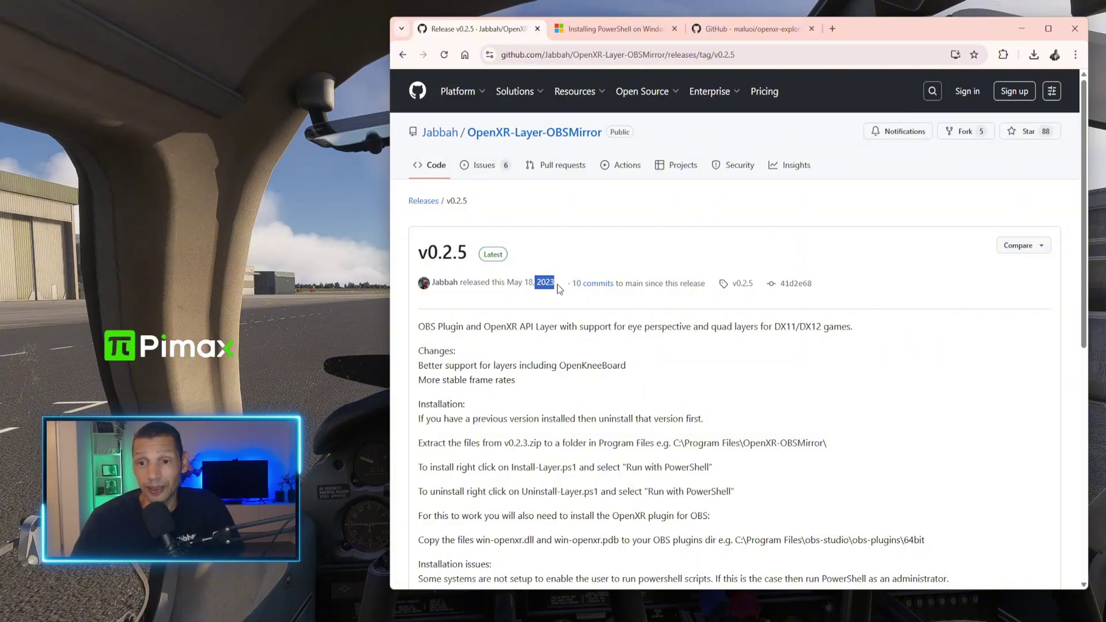
scroll(589, 293, down, 3)
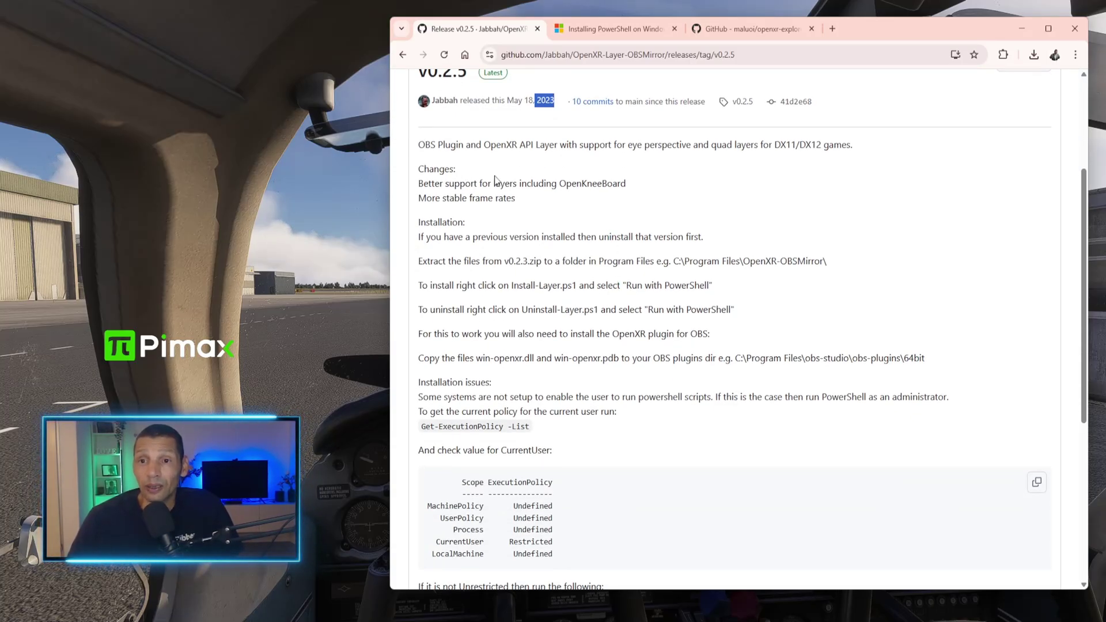
scroll(495, 196, up, 3)
scroll(507, 229, down, 8)
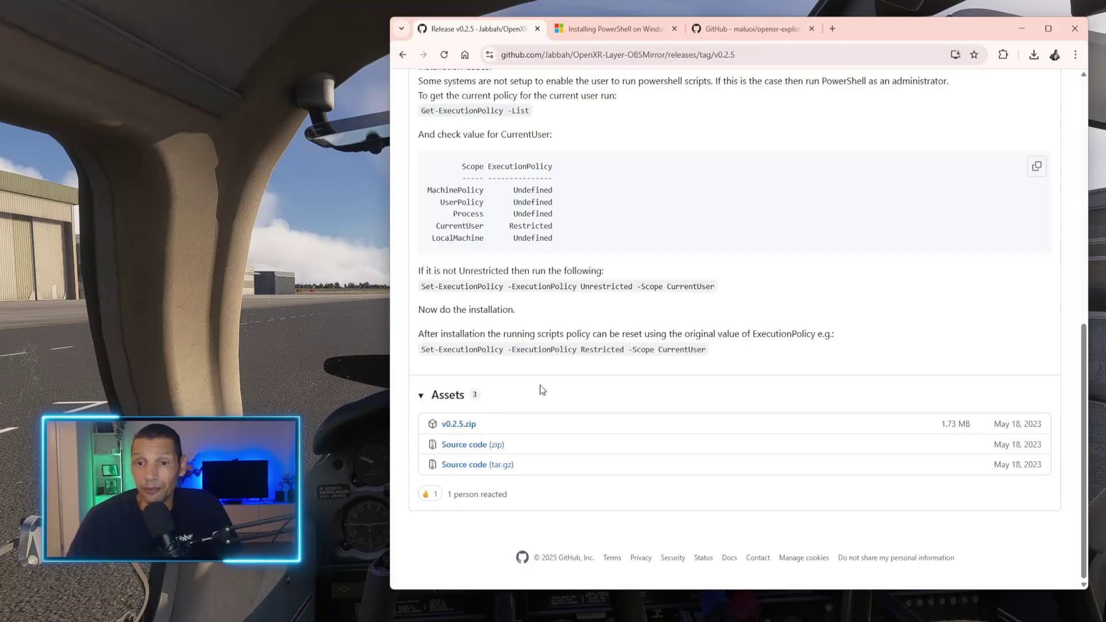
scroll(651, 357, up, 3)
scroll(655, 346, up, 4)
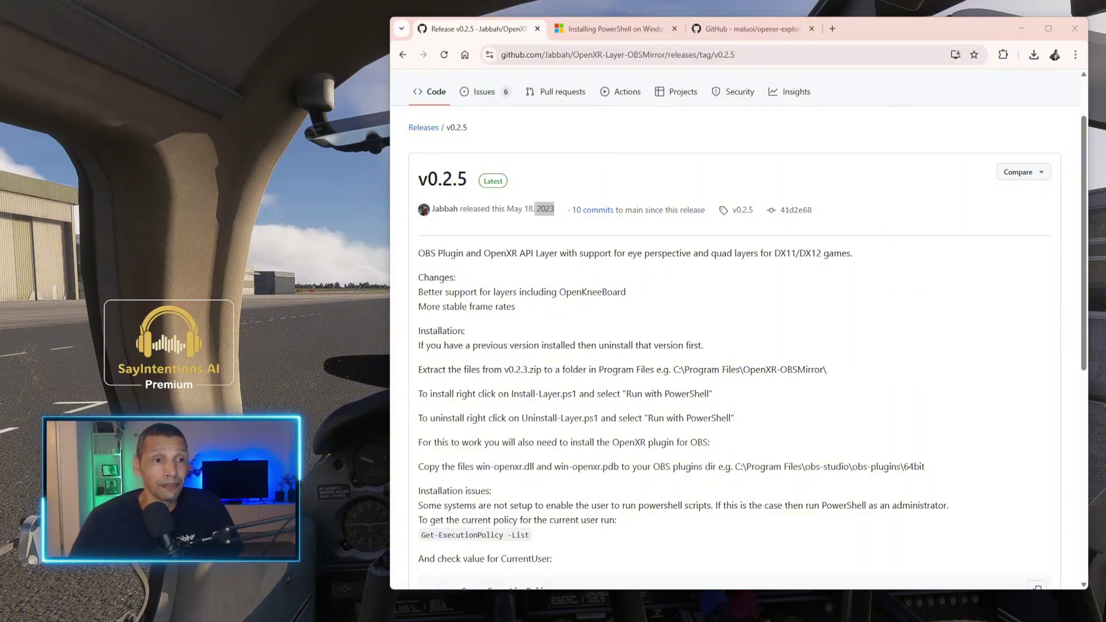
Step: Bring File Explorer into view, minimise the browser and reopen the extracted v0.2.5 folder from its parent v0.2.5 (1)
drag(0, 201, 744, 148)
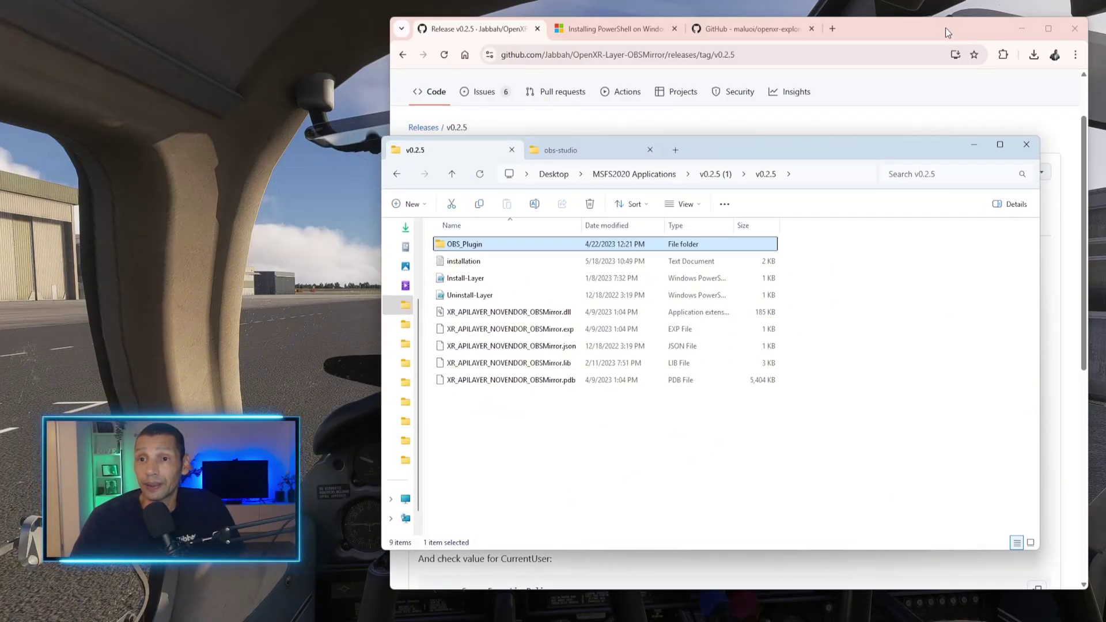
click(1018, 29)
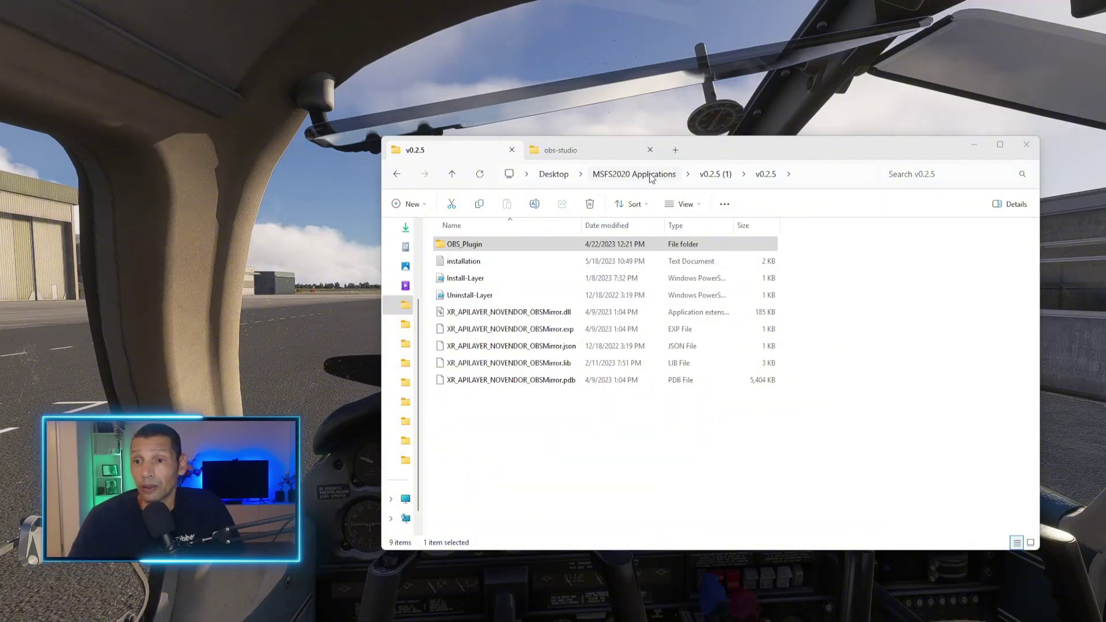
click(718, 179)
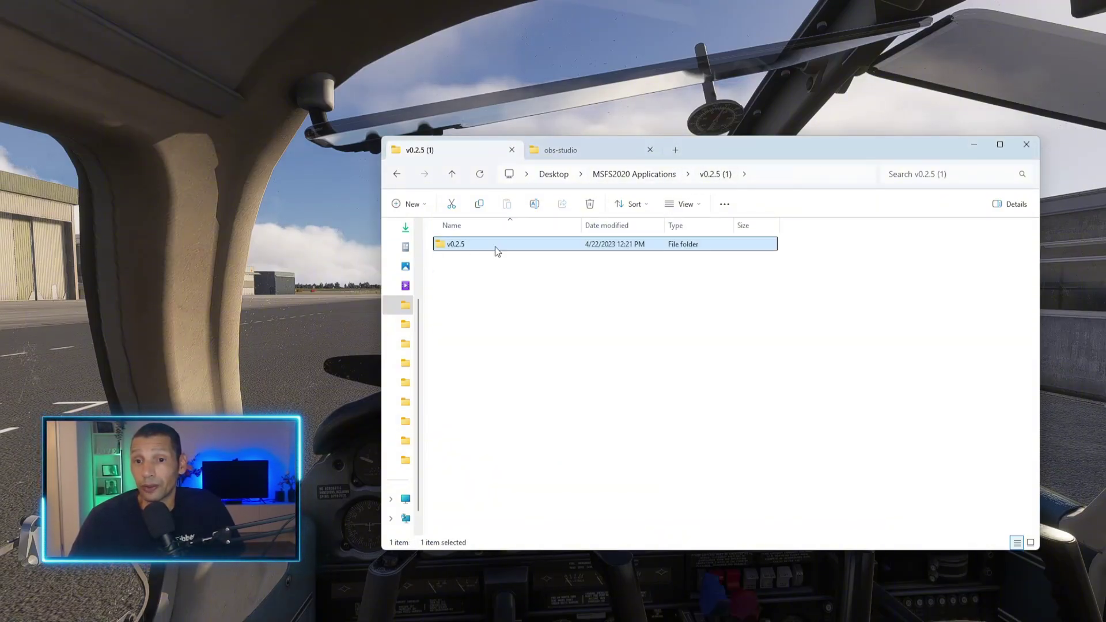
double_click(495, 248)
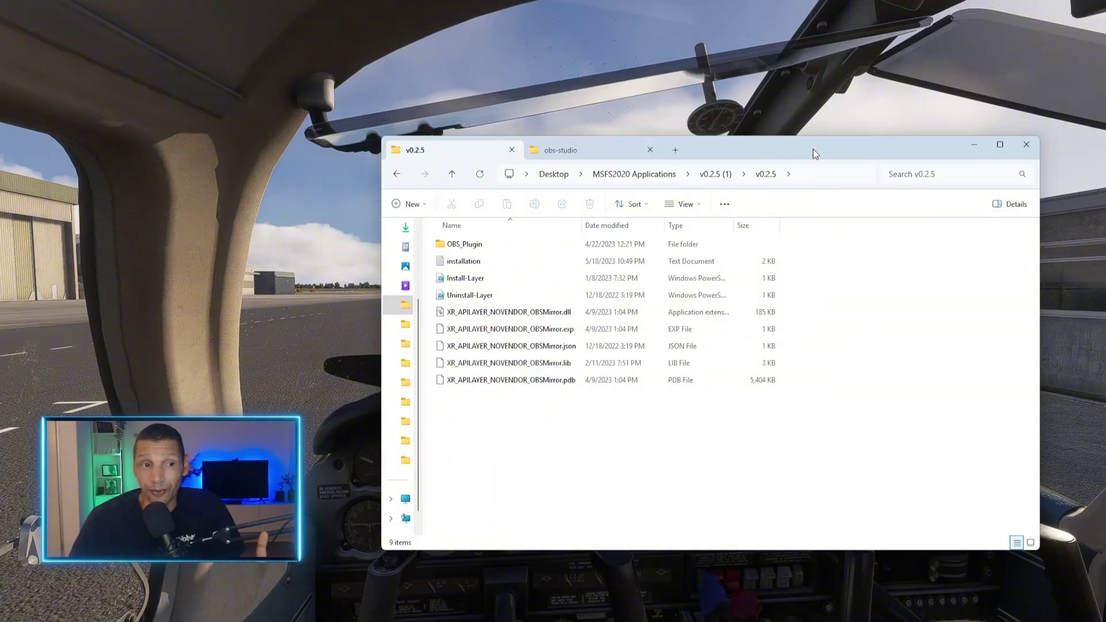
Step: Bring the browser back, return to the repository's main page and read the README instructions for installing the OpenXR Layer
drag(813, 148, 745, 189)
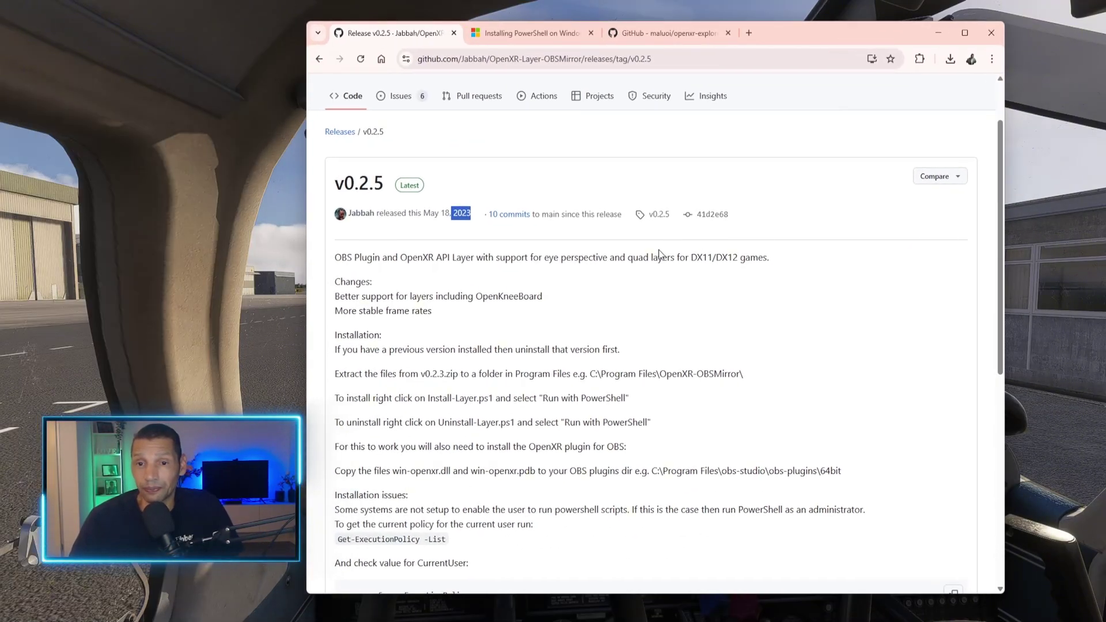
scroll(612, 316, down, 1)
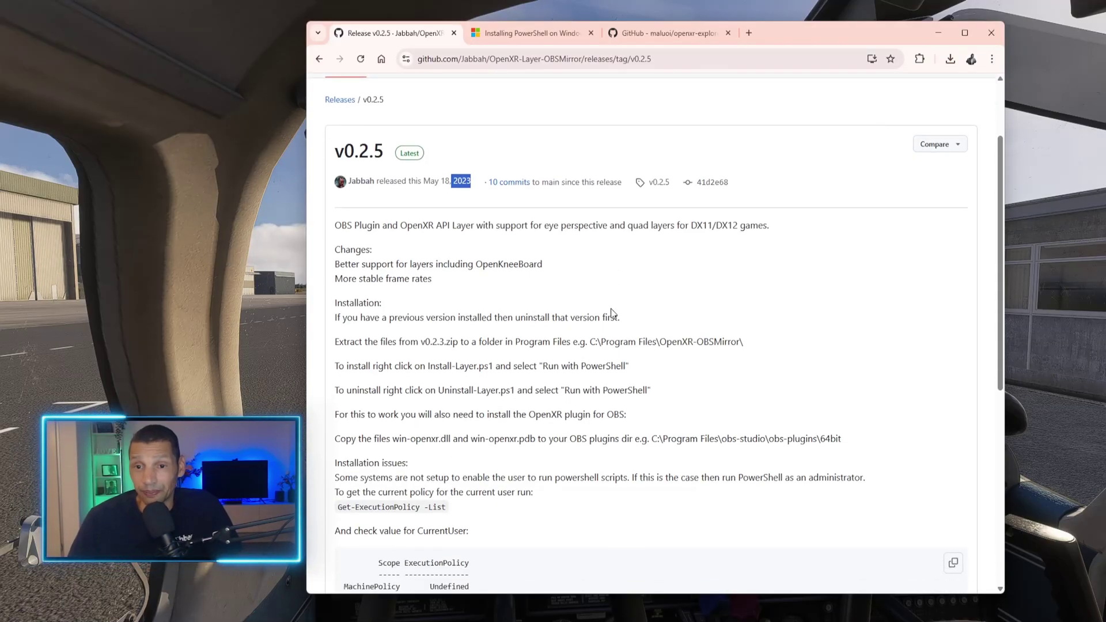
scroll(466, 250, up, 2)
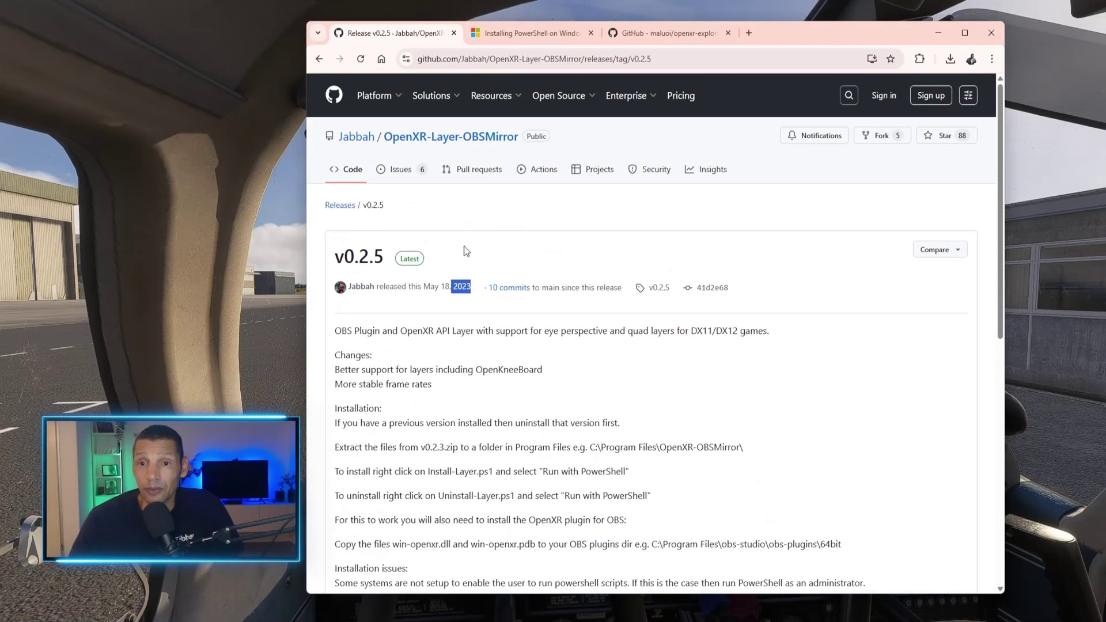
click(318, 59)
scroll(650, 340, down, 8)
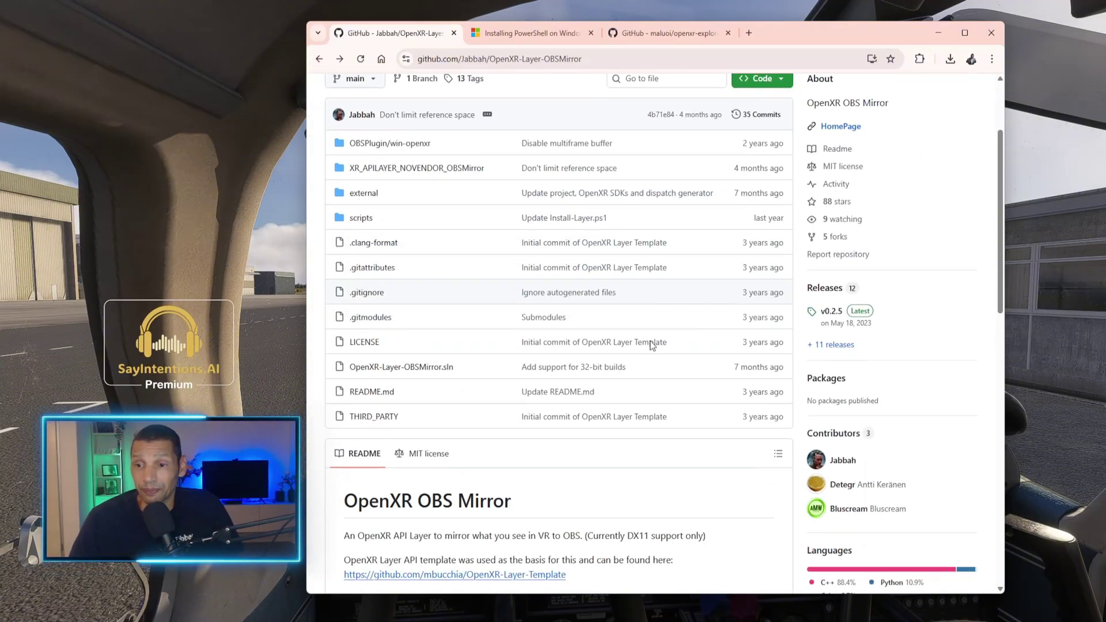
scroll(648, 346, down, 2)
scroll(489, 282, up, 1)
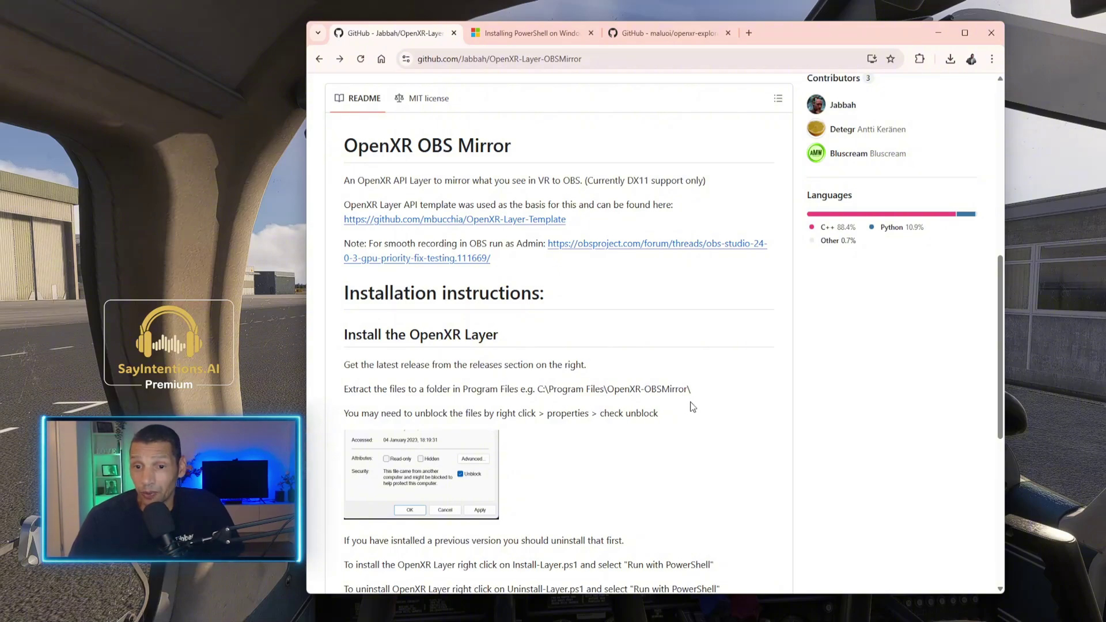
scroll(690, 402, down, 2)
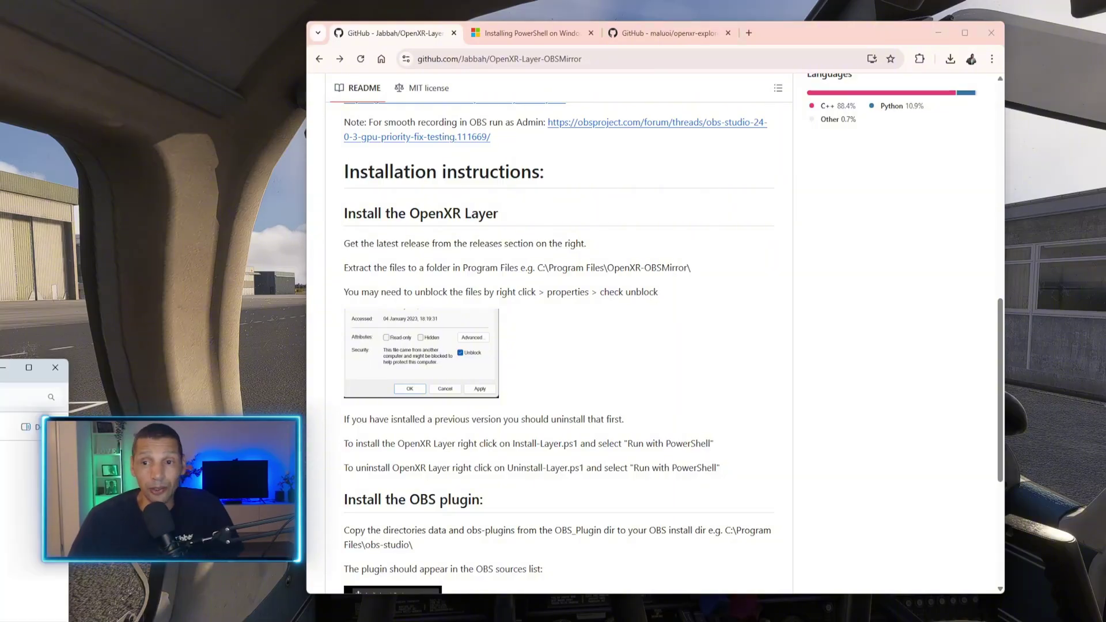
Step: Switch to File Explorer and check every relevant section of the Install-Layer script's properties for an unblock option
key(alt+Tab)
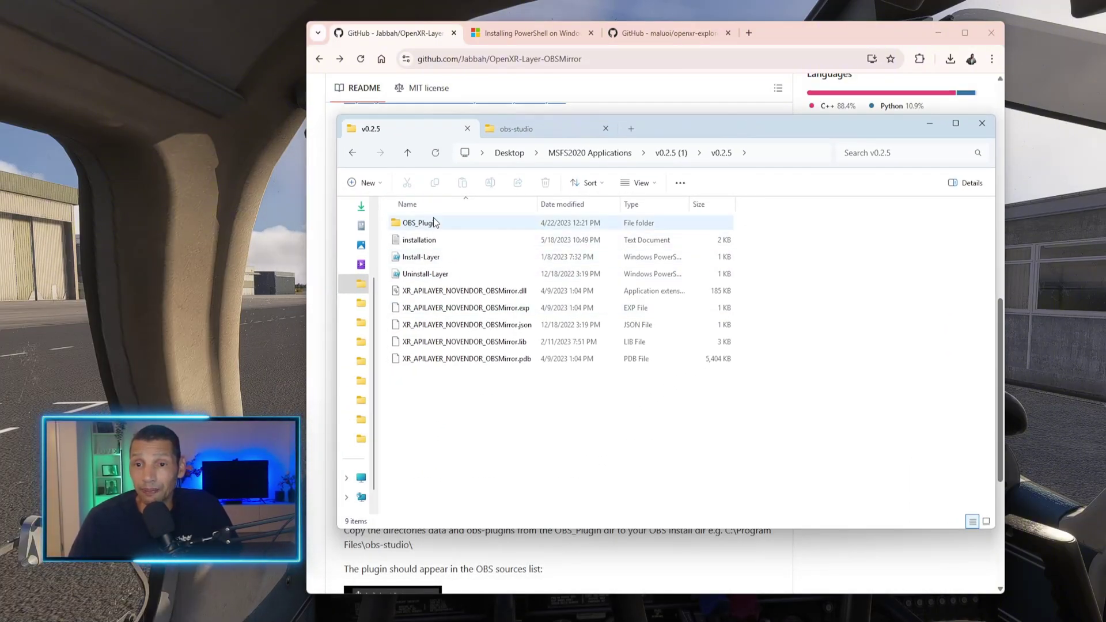
click(435, 260)
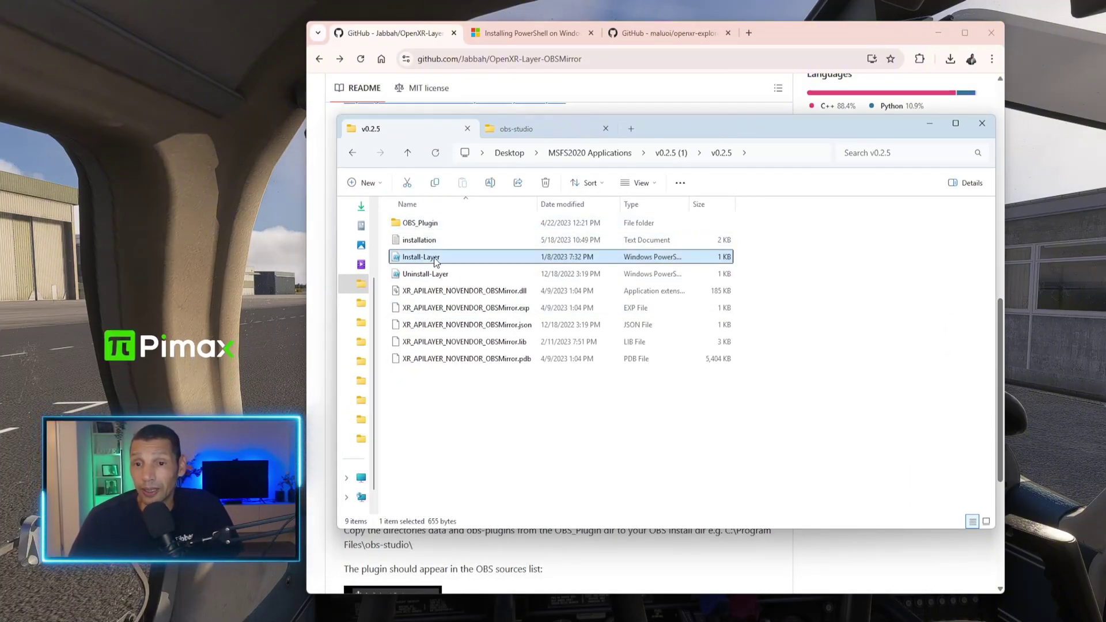
right_click(436, 261)
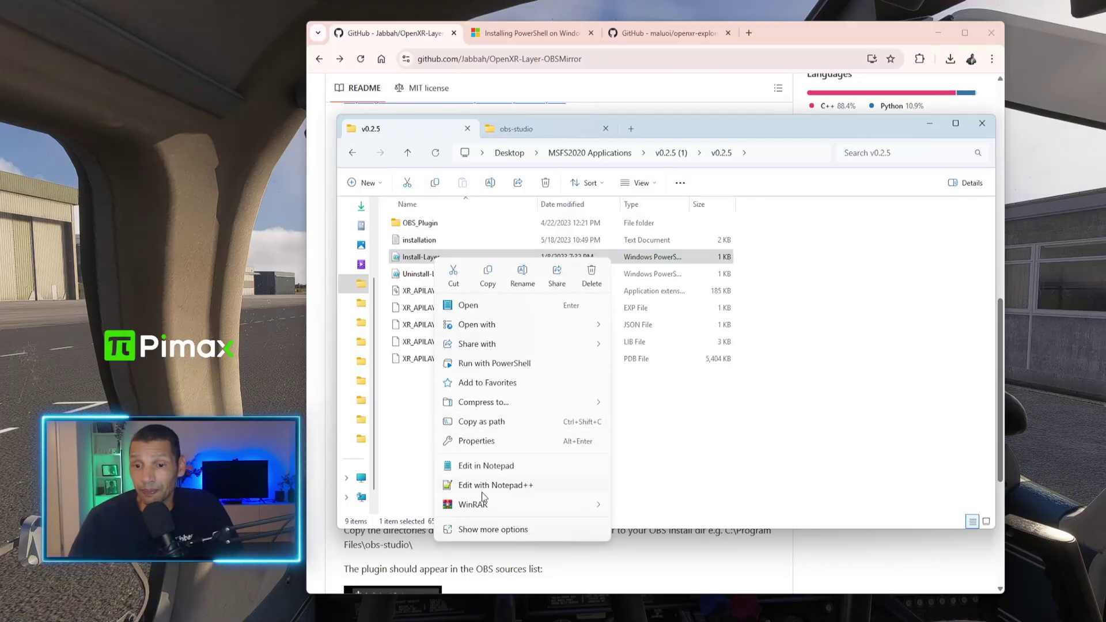
click(487, 444)
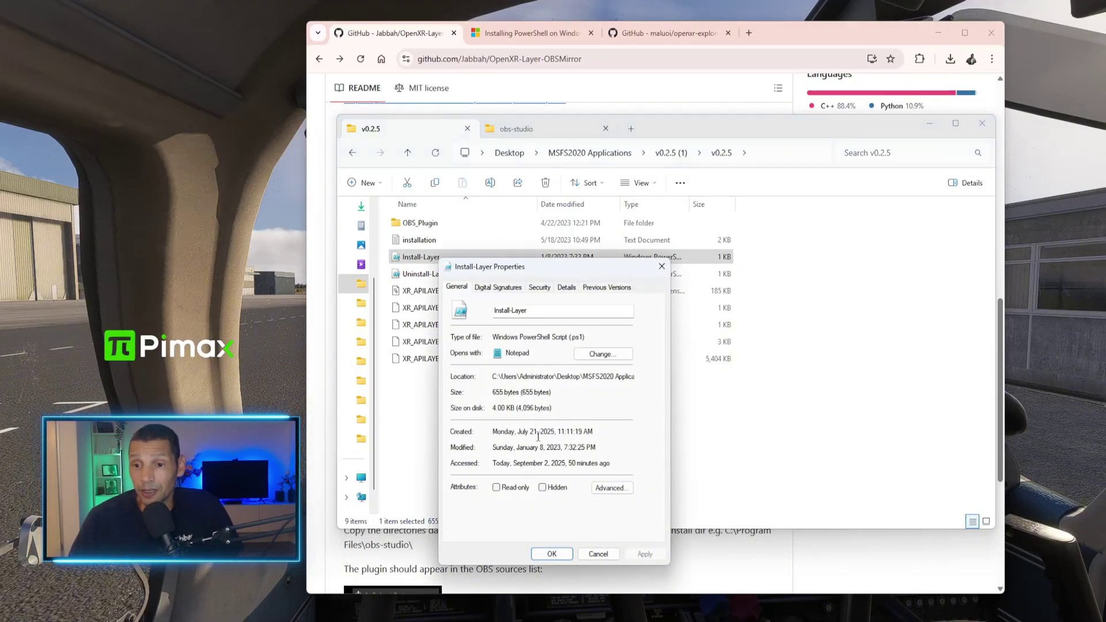
click(542, 288)
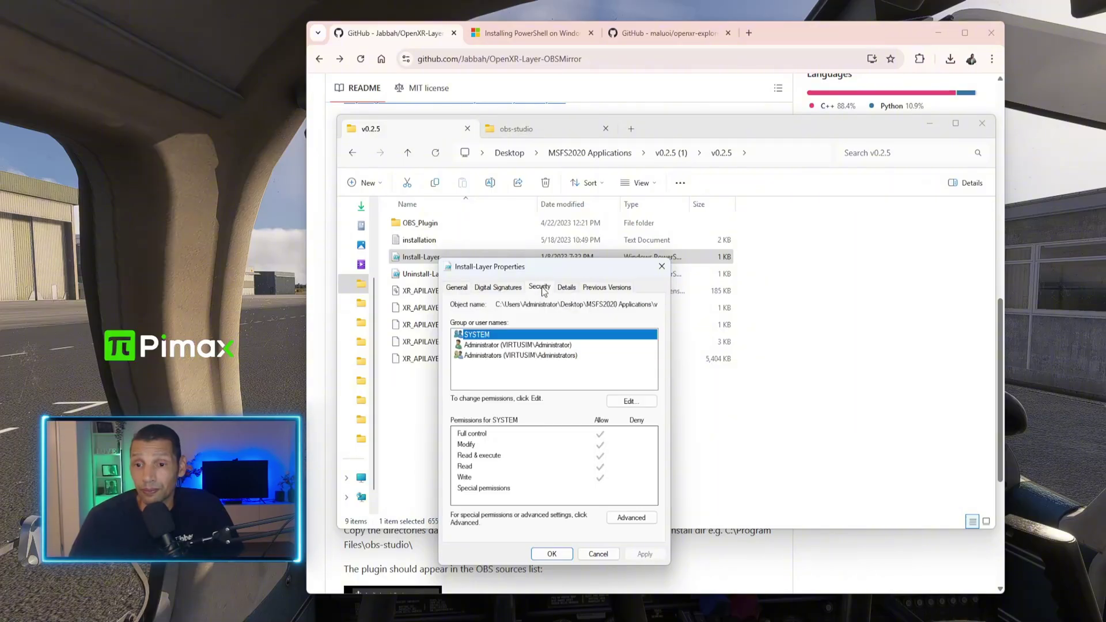
click(561, 288)
click(487, 288)
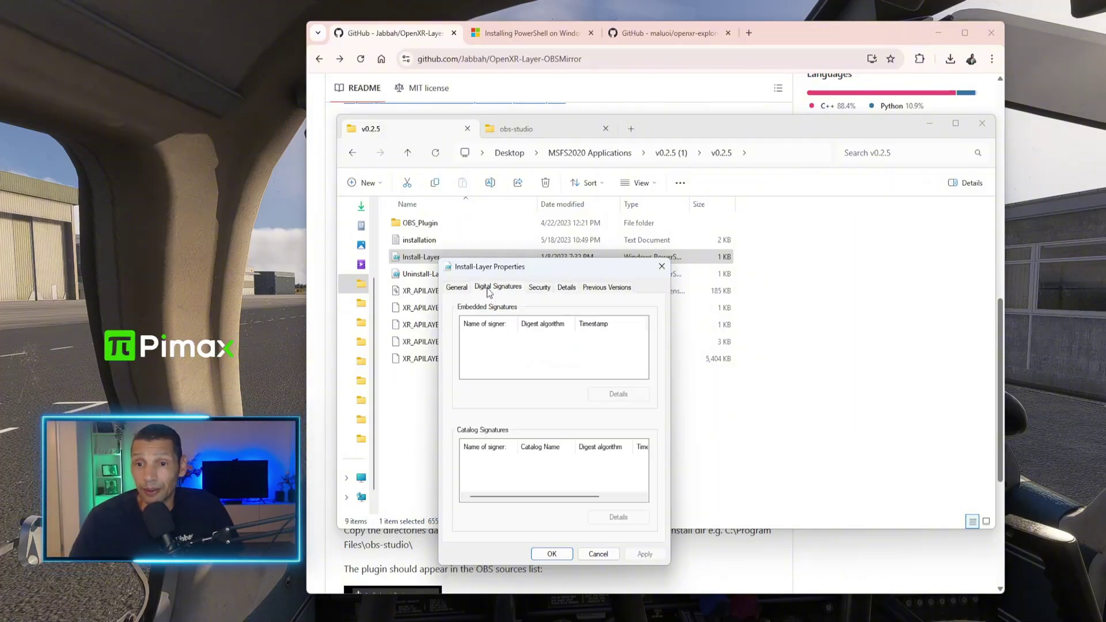
click(626, 288)
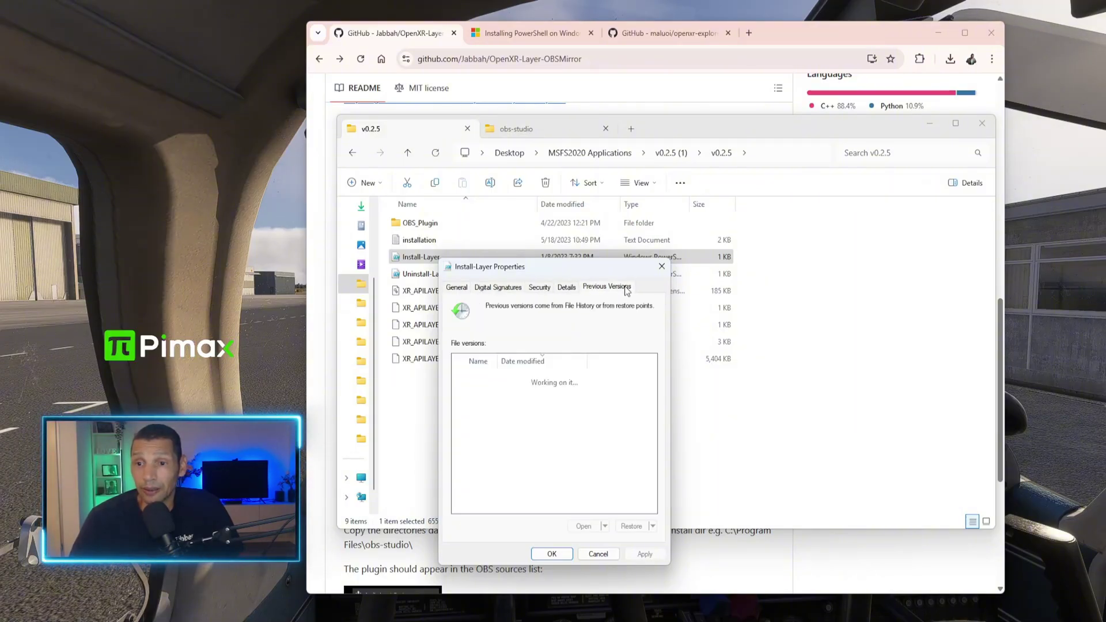
click(453, 287)
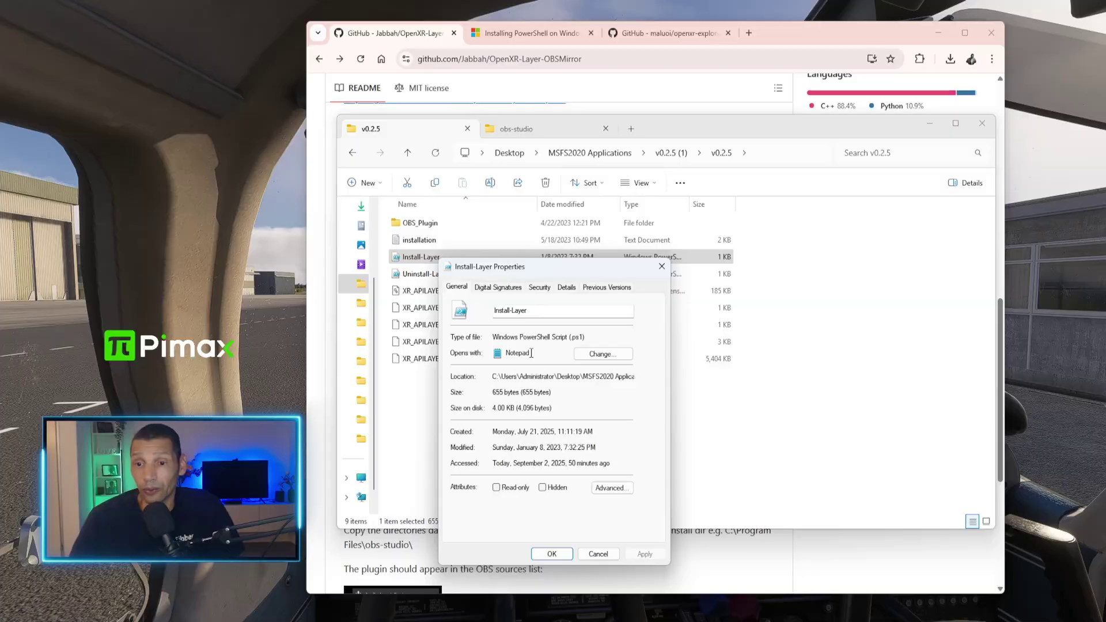
click(597, 554)
Step: Check the Uninstall-Layer script's general properties for the Unblock option, then close them without changes
click(451, 276)
right_click(450, 276)
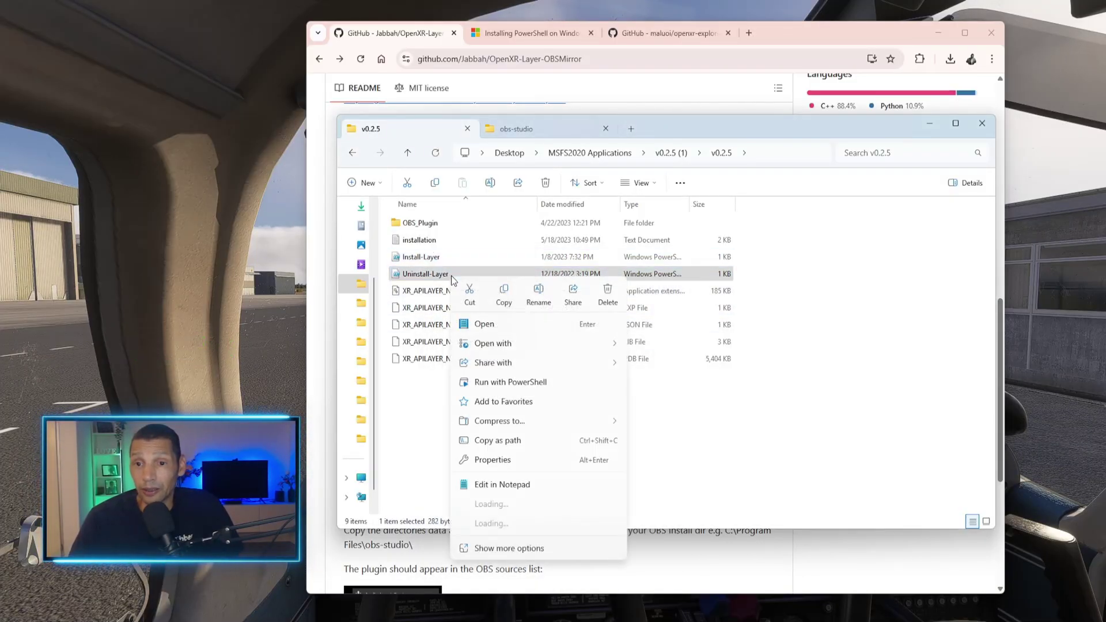
click(513, 461)
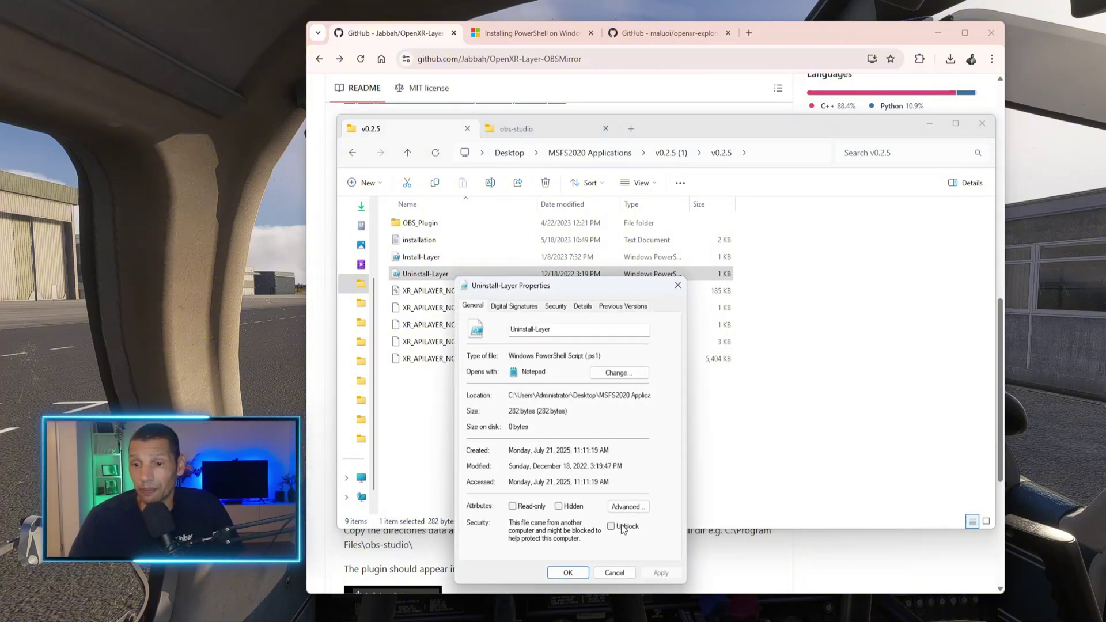
click(615, 573)
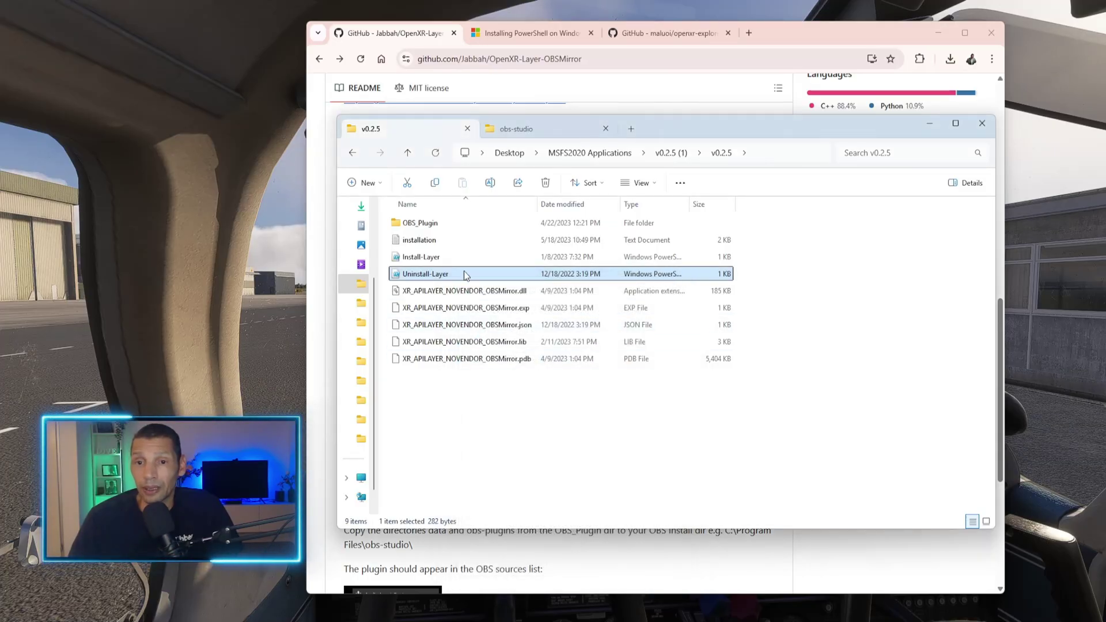
Step: Recheck the Install-Layer script's general properties for a security block and close them without changes
right_click(425, 256)
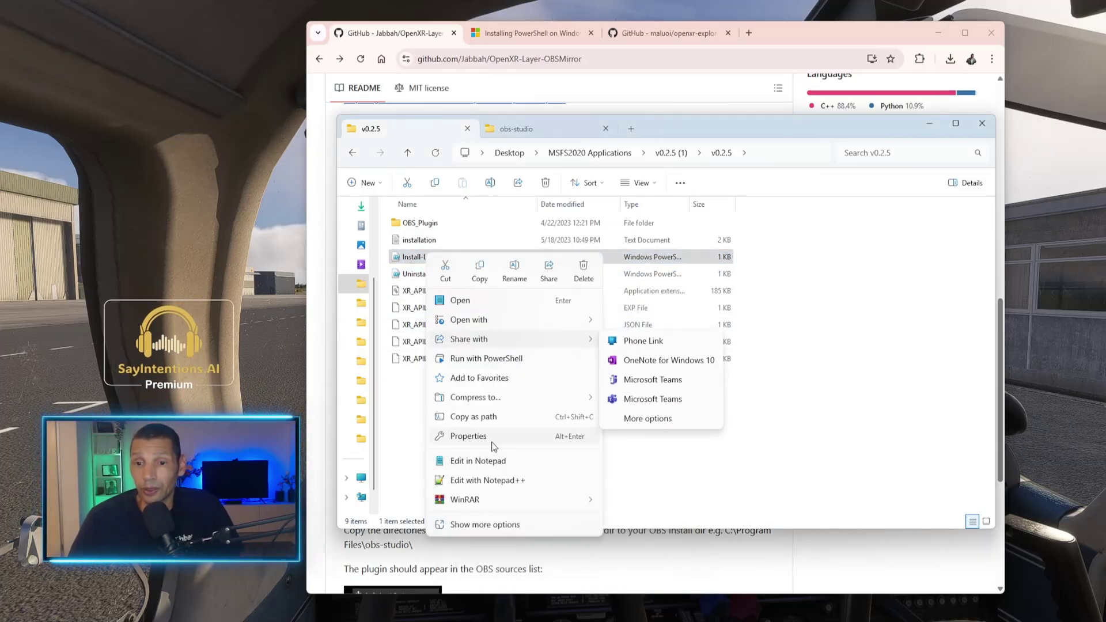
click(491, 437)
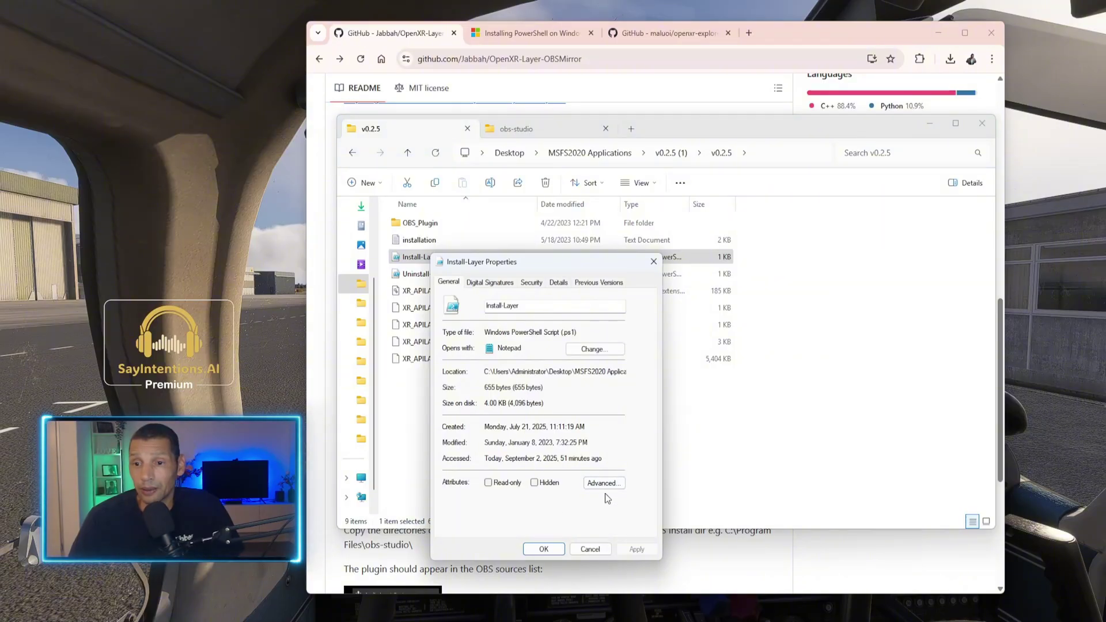
click(590, 549)
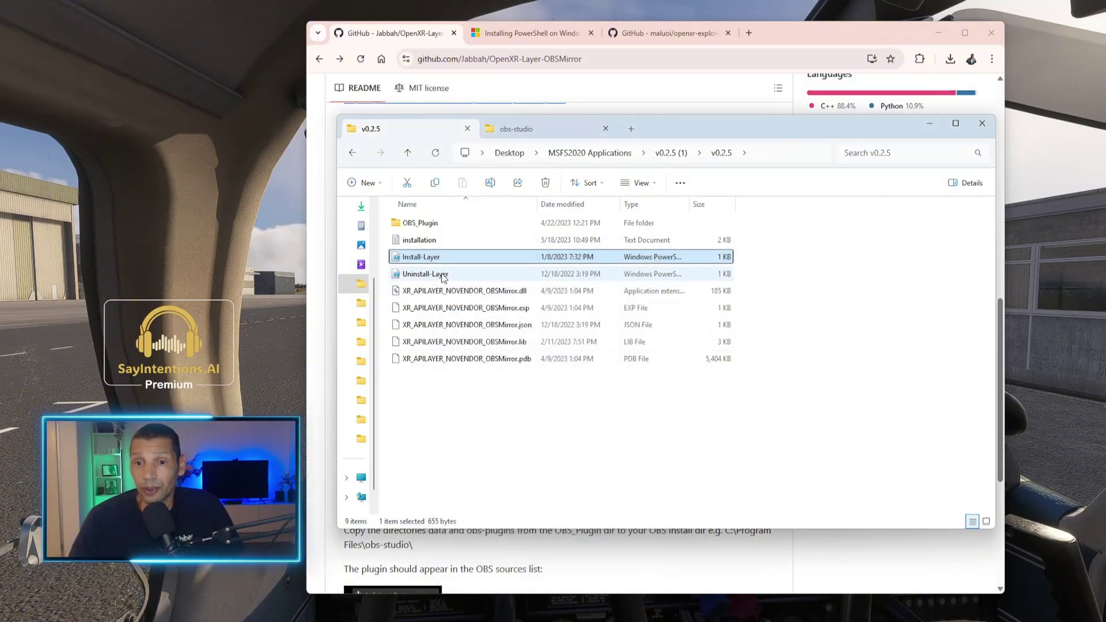
Step: Unblock the Uninstall-Layer script in its general properties, apply the change and close the properties
click(444, 275)
right_click(444, 276)
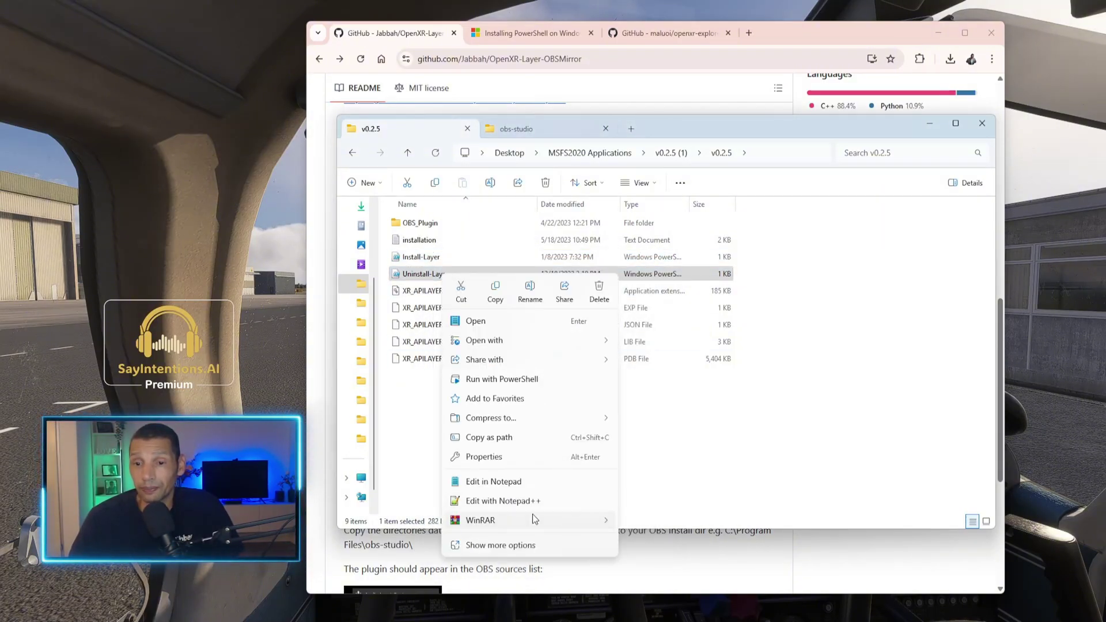
click(504, 457)
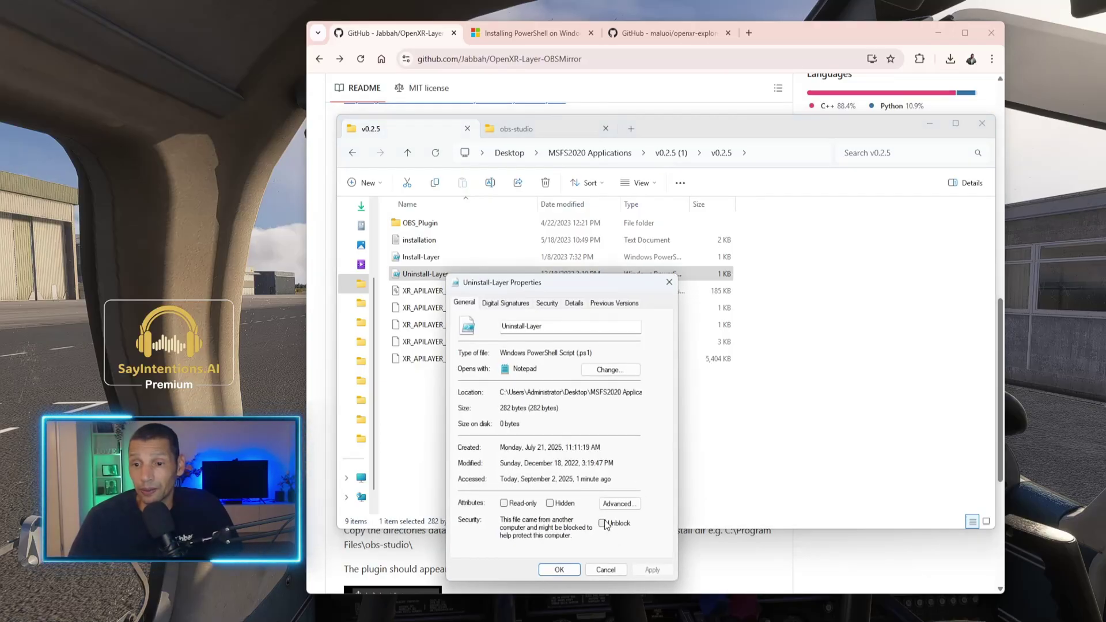
click(652, 569)
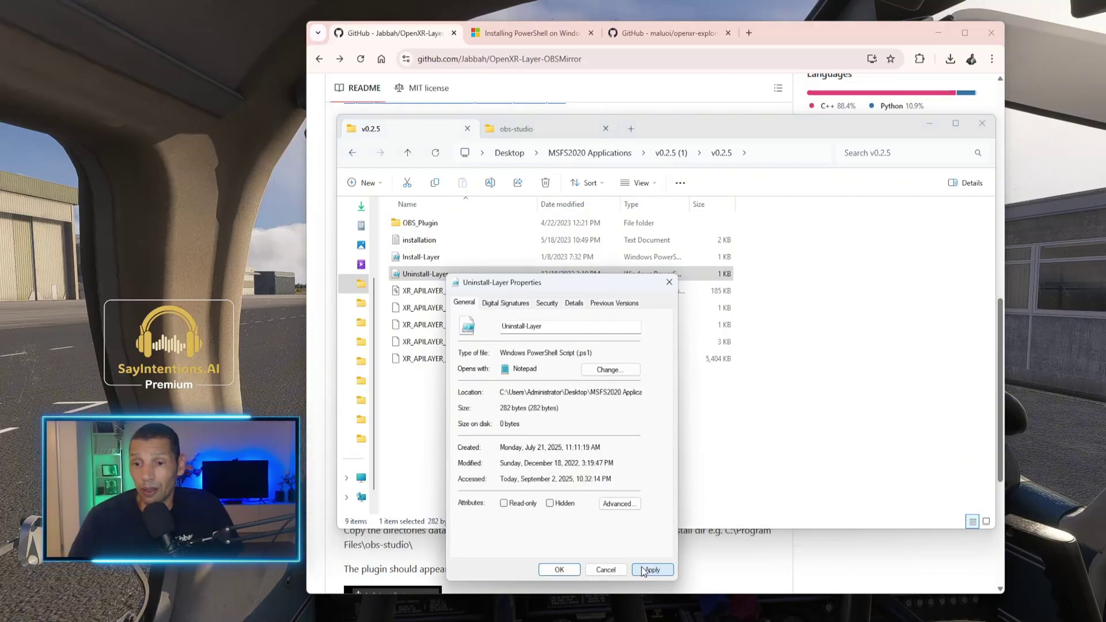
click(559, 570)
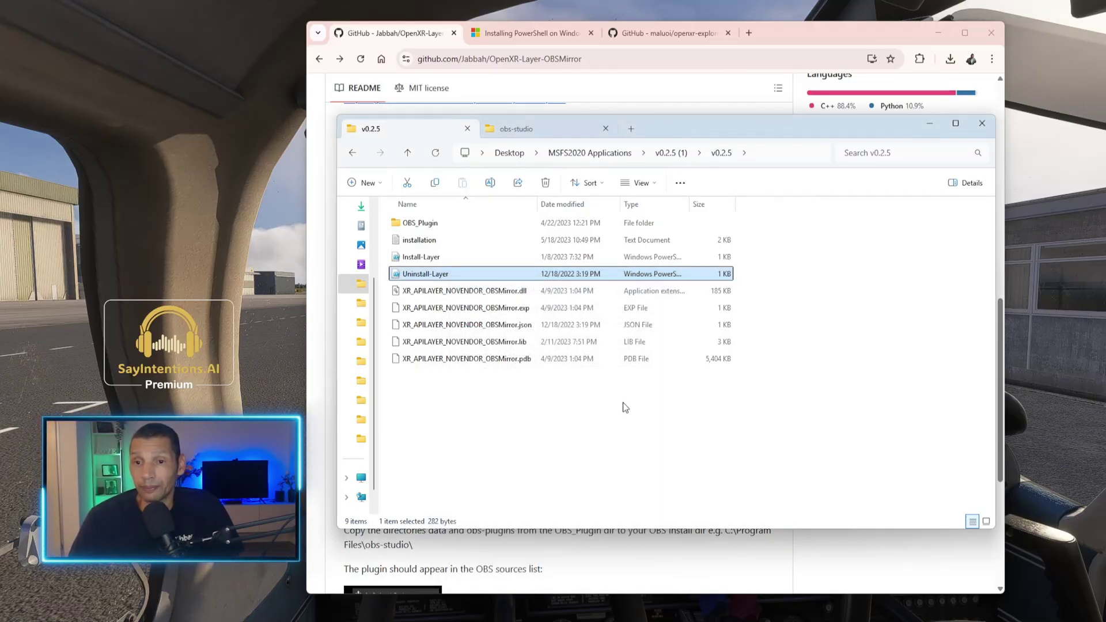
Step: Check the general properties of XR_APILAYER_NOVENDOR_OBSMirror.dll for an Unblock option and close them without changes
right_click(529, 293)
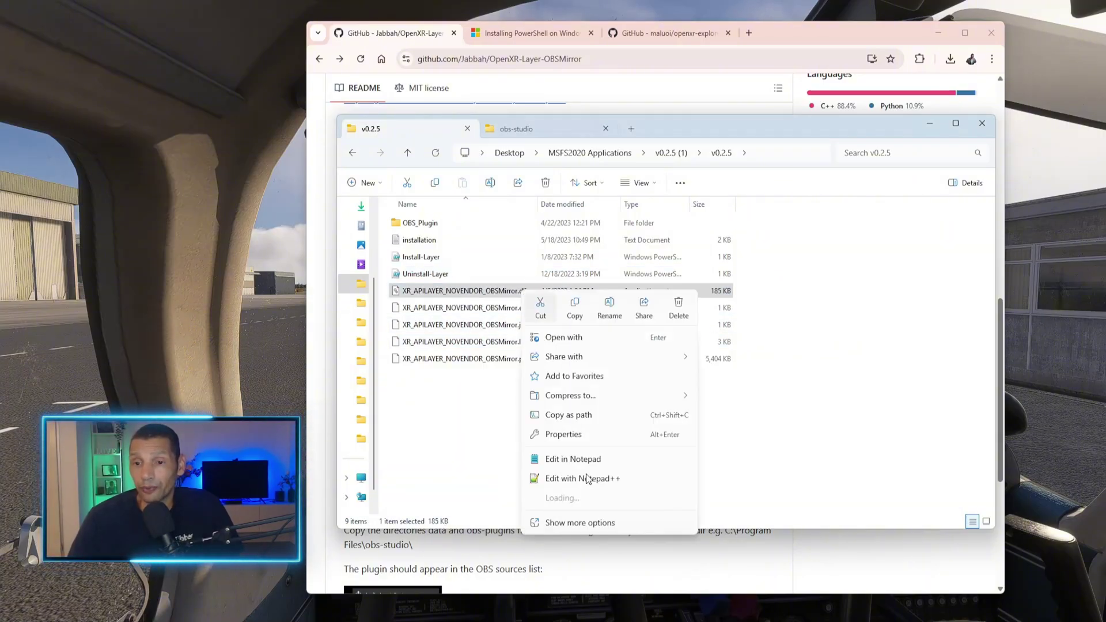
click(569, 436)
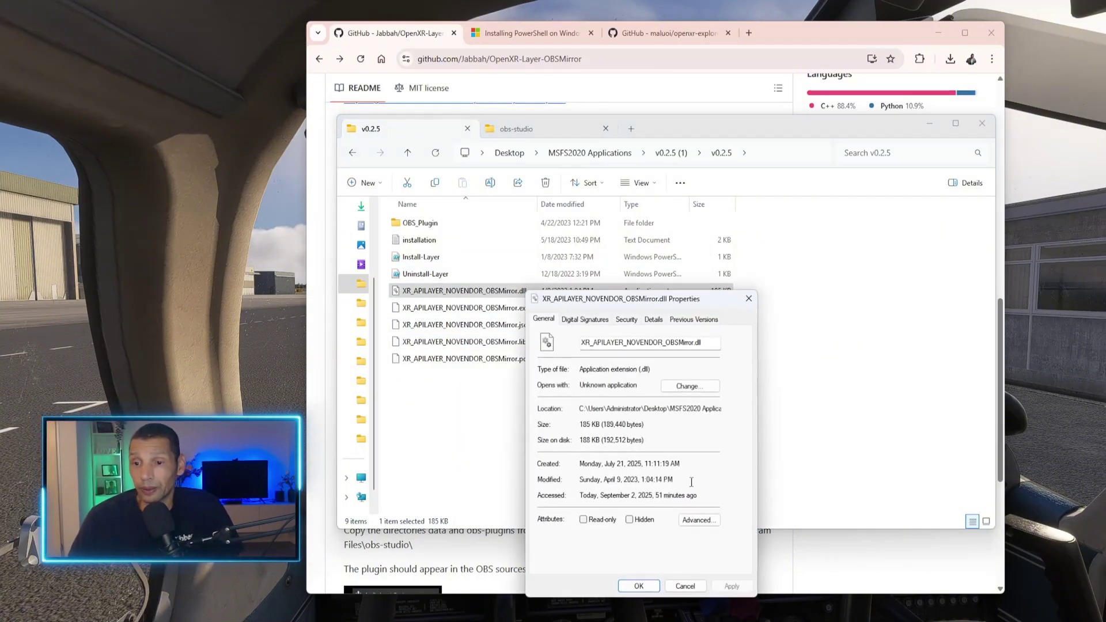
click(685, 586)
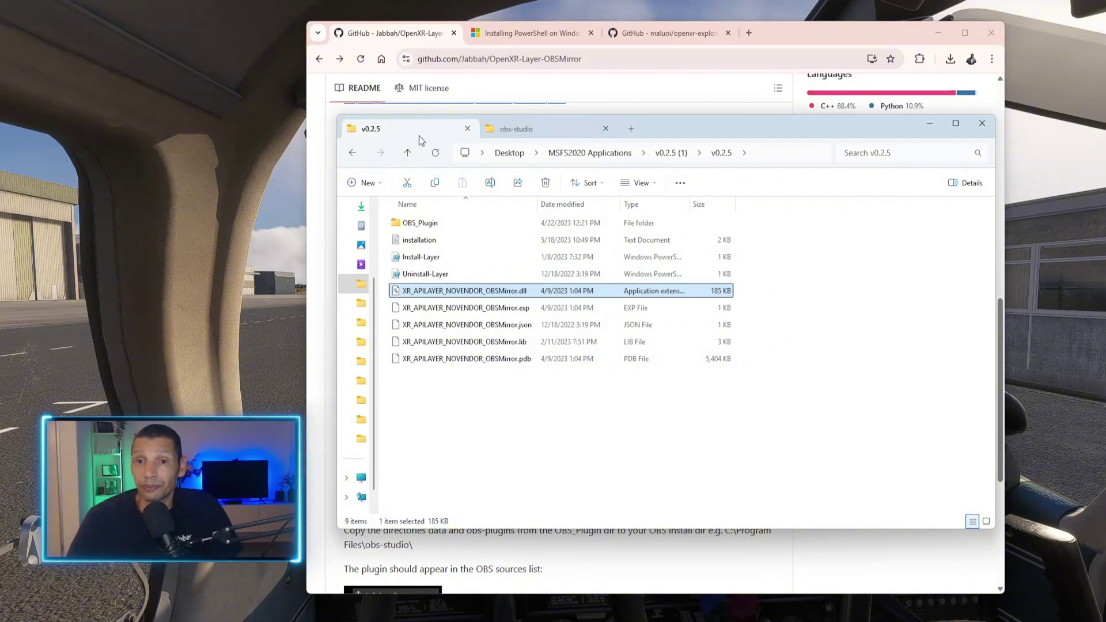
Step: Minimize File Explorer and read the README's instructions on running Install-Layer.ps1 with PowerShell
key(super+Down)
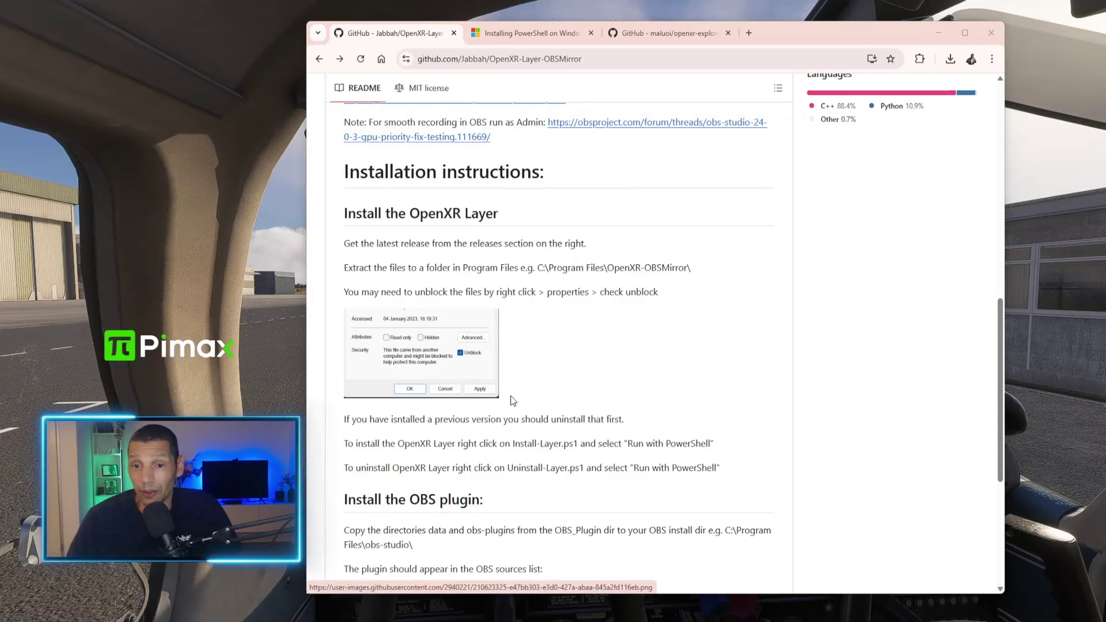
scroll(539, 388, down, 1)
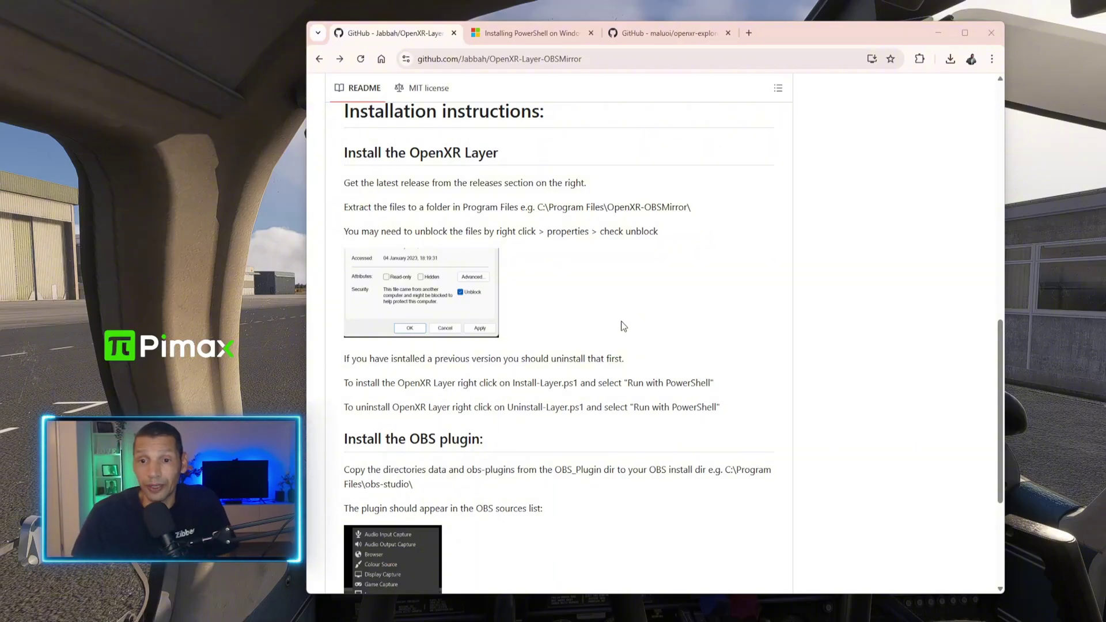
scroll(606, 334, down, 1)
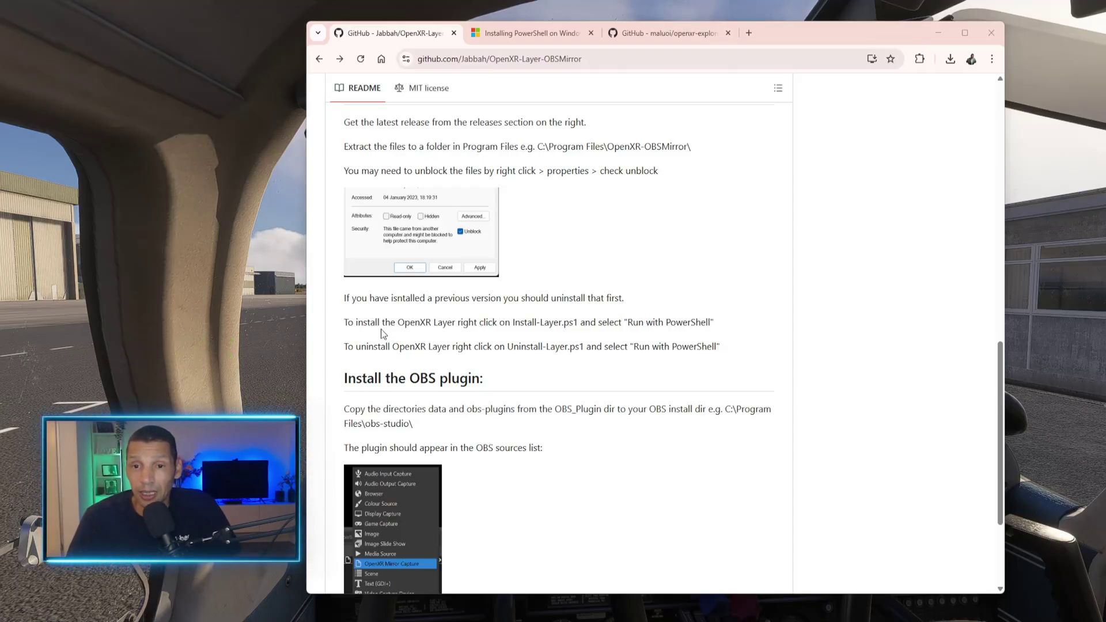
drag(397, 320, 596, 320)
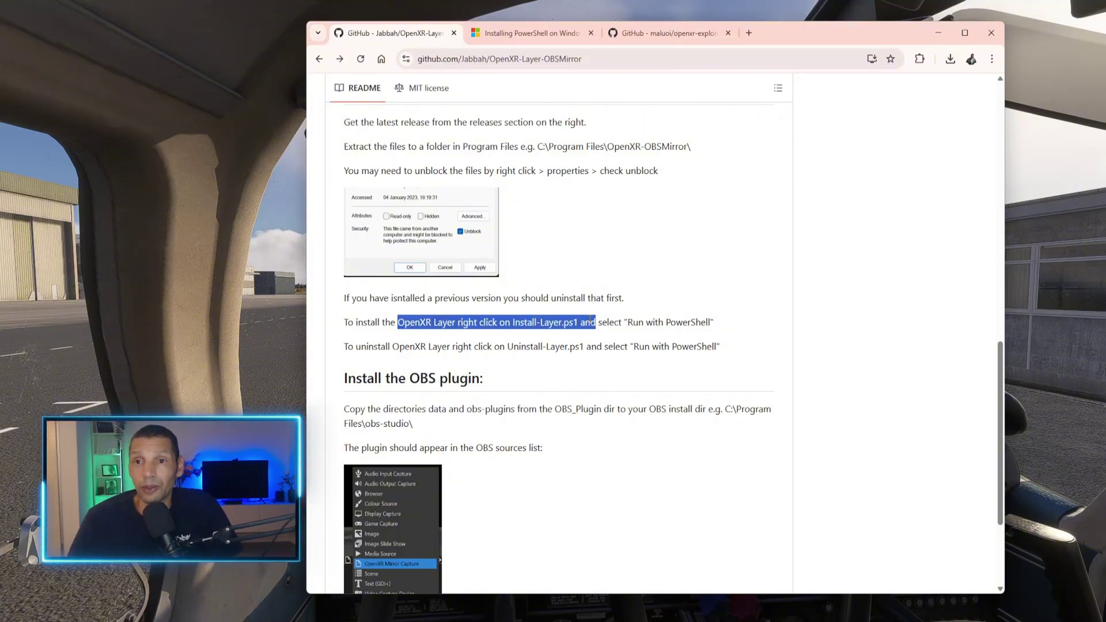
click(703, 277)
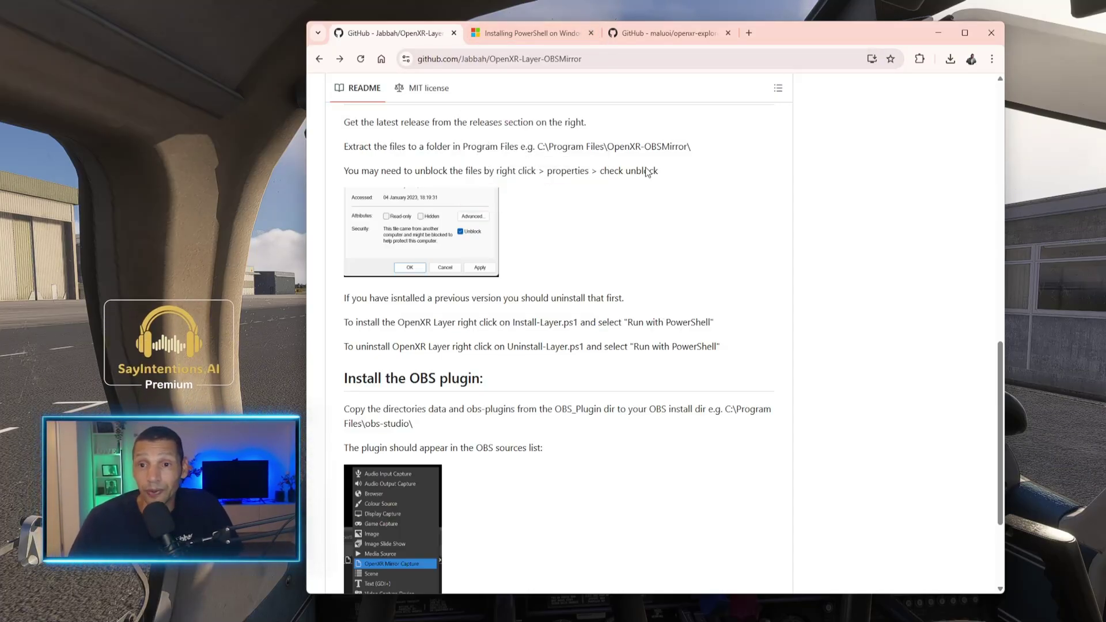
Step: Switch to the Installing PowerShell on Windows page and read the available install methods and the WinGet commands
click(523, 34)
scroll(564, 219, up, 10)
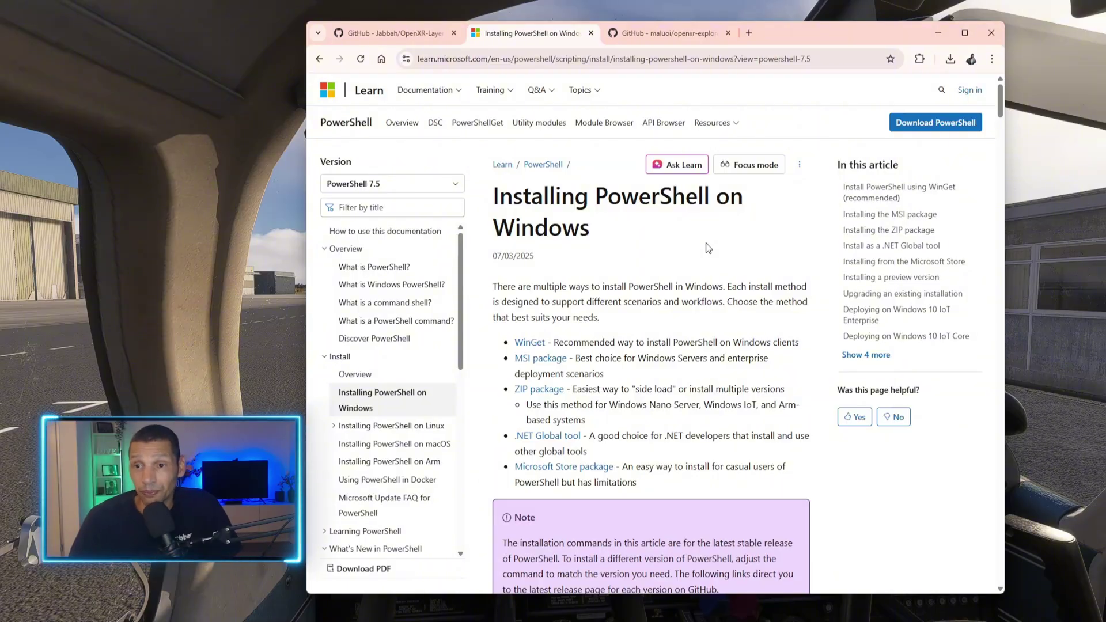
scroll(707, 247, down, 1)
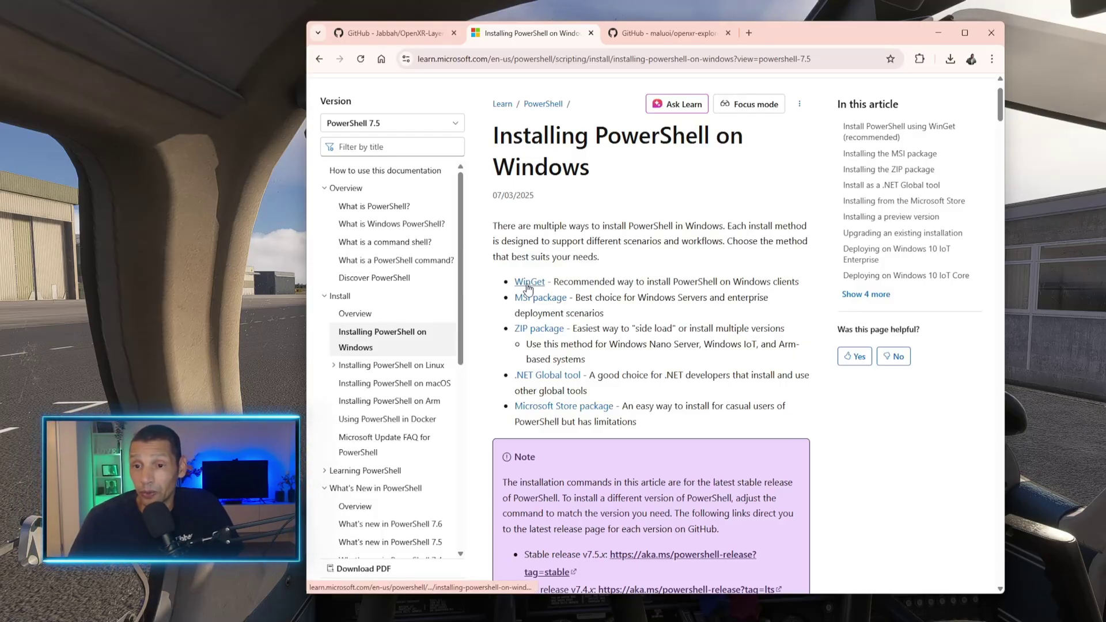
scroll(541, 288, down, 2)
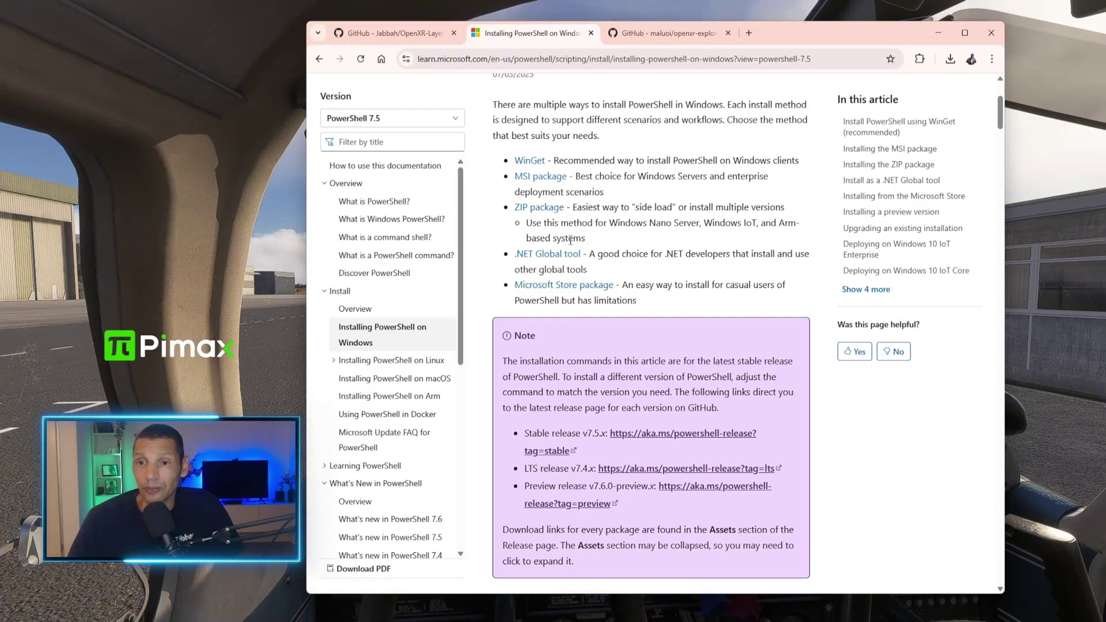
scroll(612, 207, down, 3)
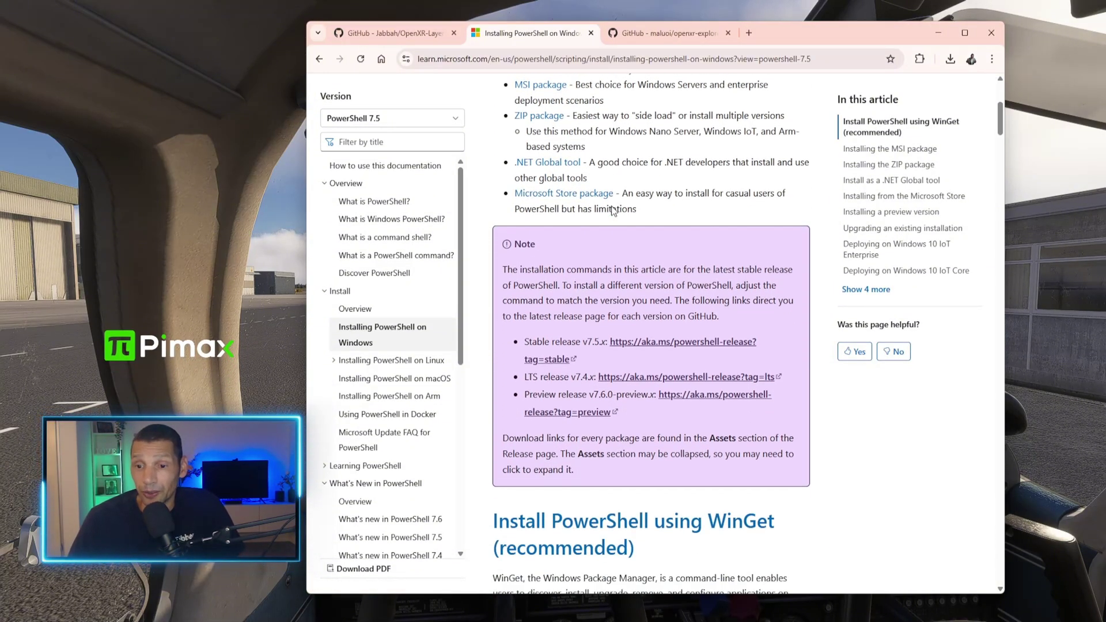
scroll(612, 301, down, 6)
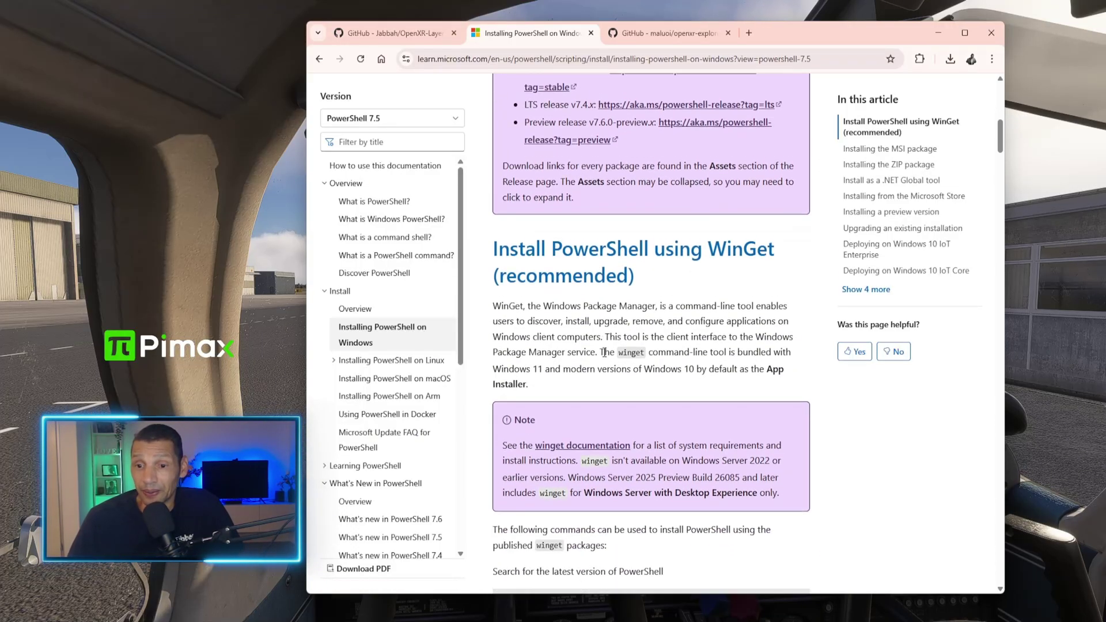
scroll(604, 349, down, 3)
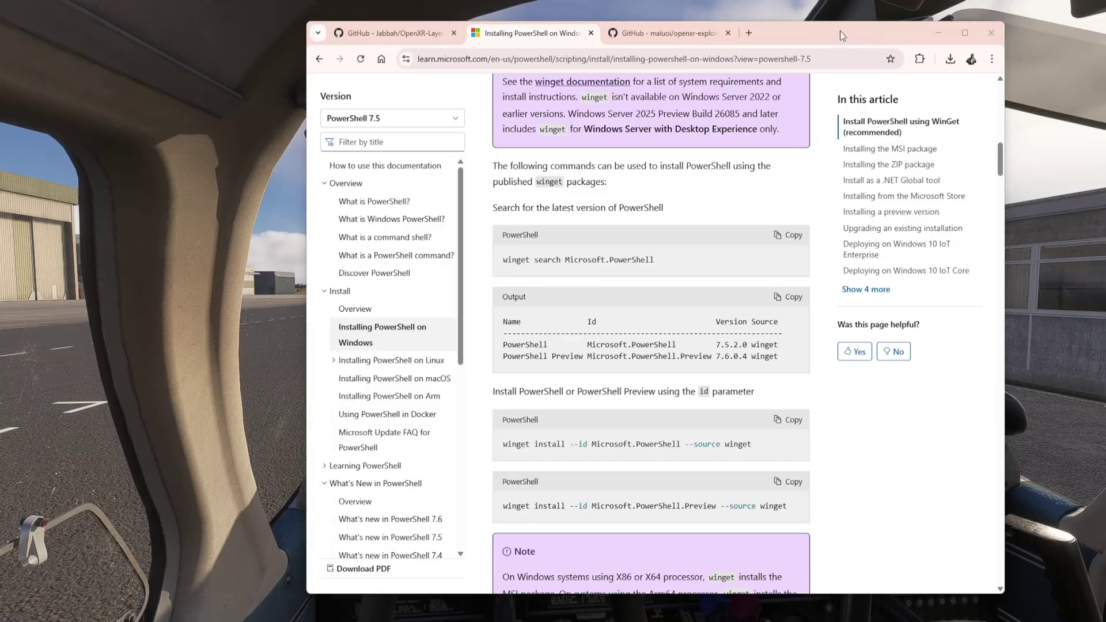
Step: Move the browser window aside and open a Terminal with administrator rights
drag(839, 30, 935, 23)
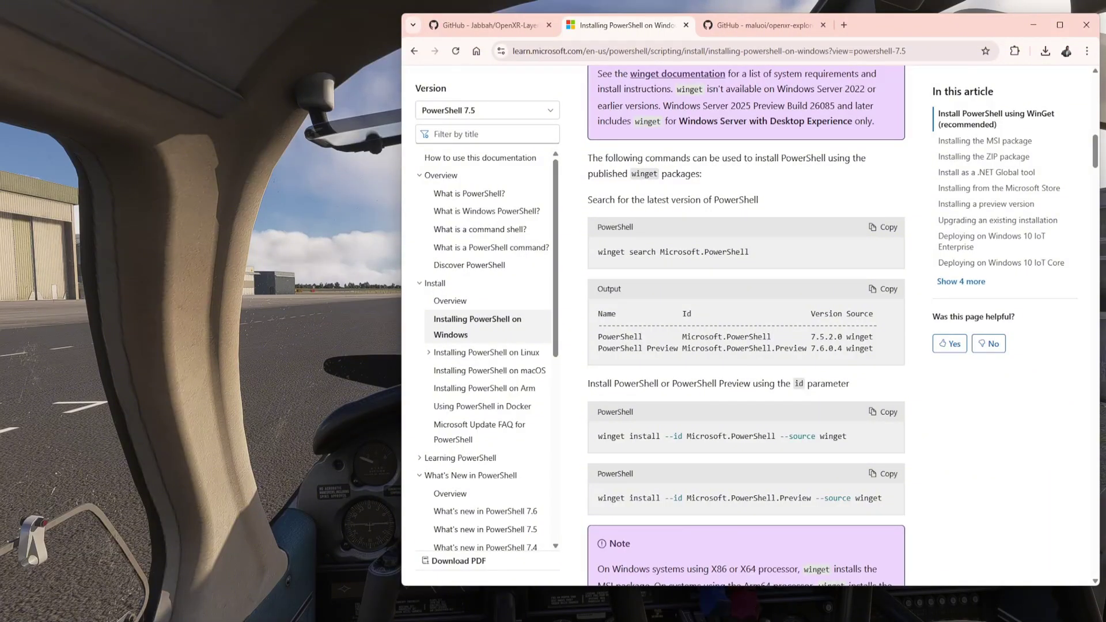
key(super+x)
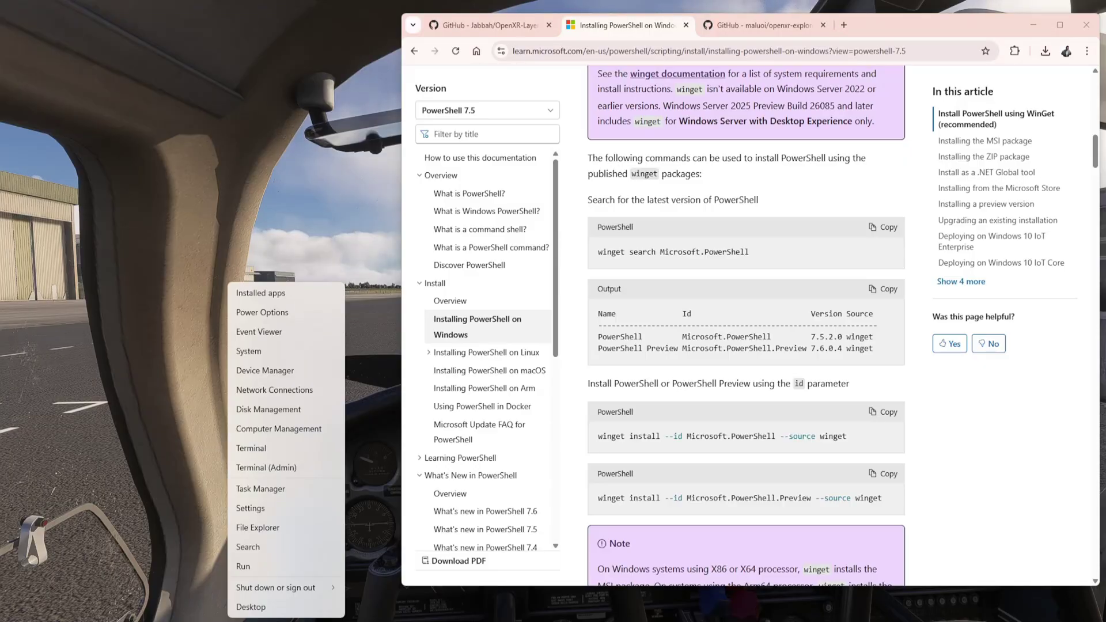
click(283, 467)
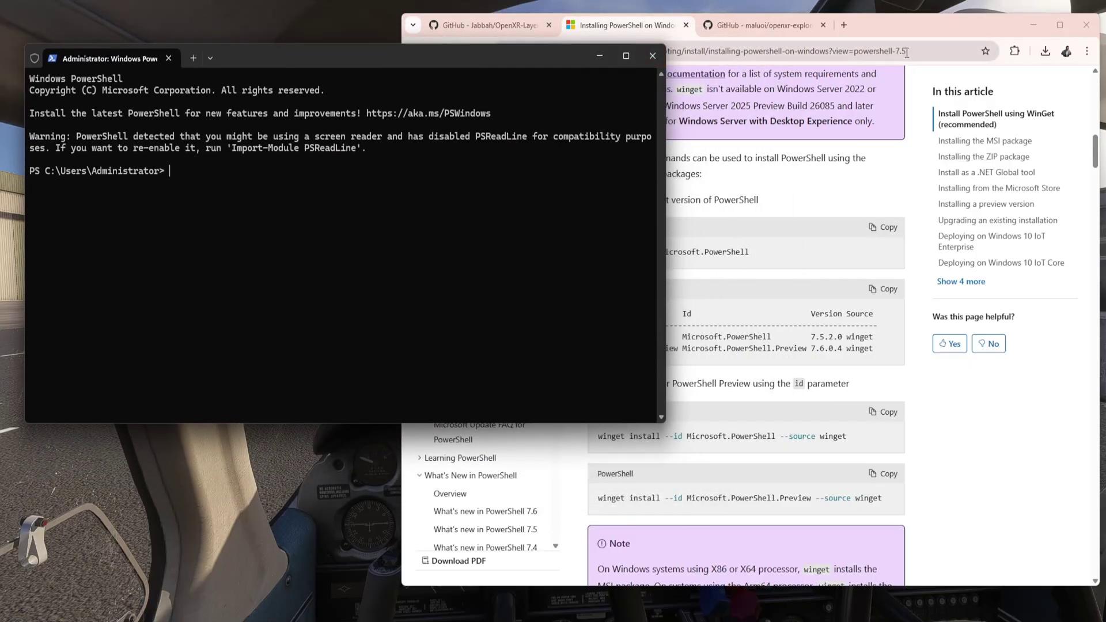
Step: Copy the command winget search Microsoft.PowerShell from the page, run it in the administrator terminal, and close the terminal
click(668, 342)
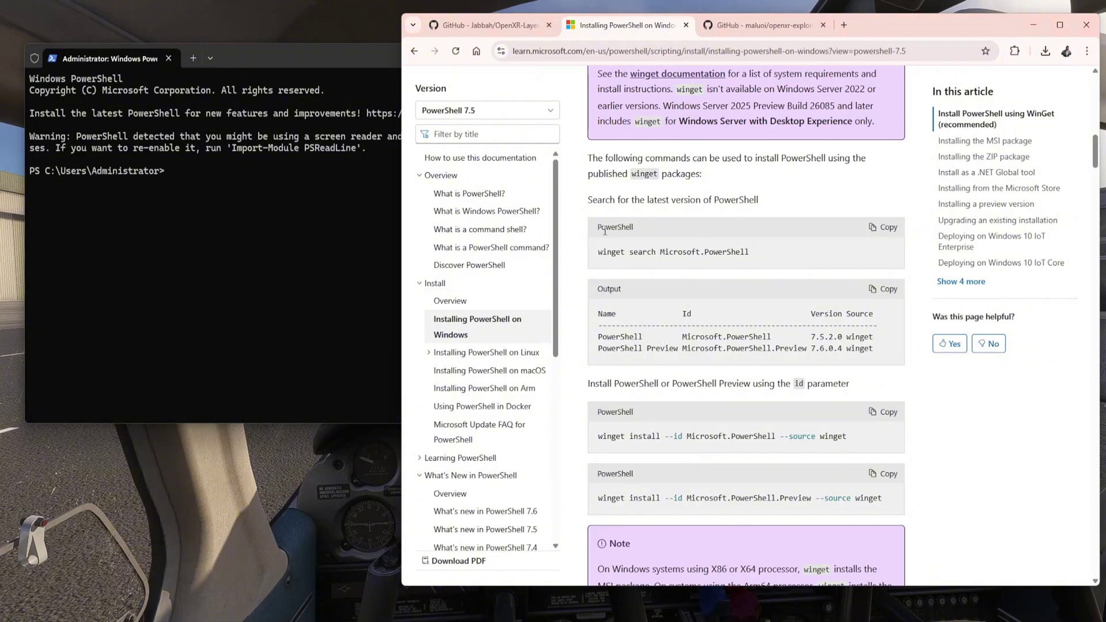
click(886, 230)
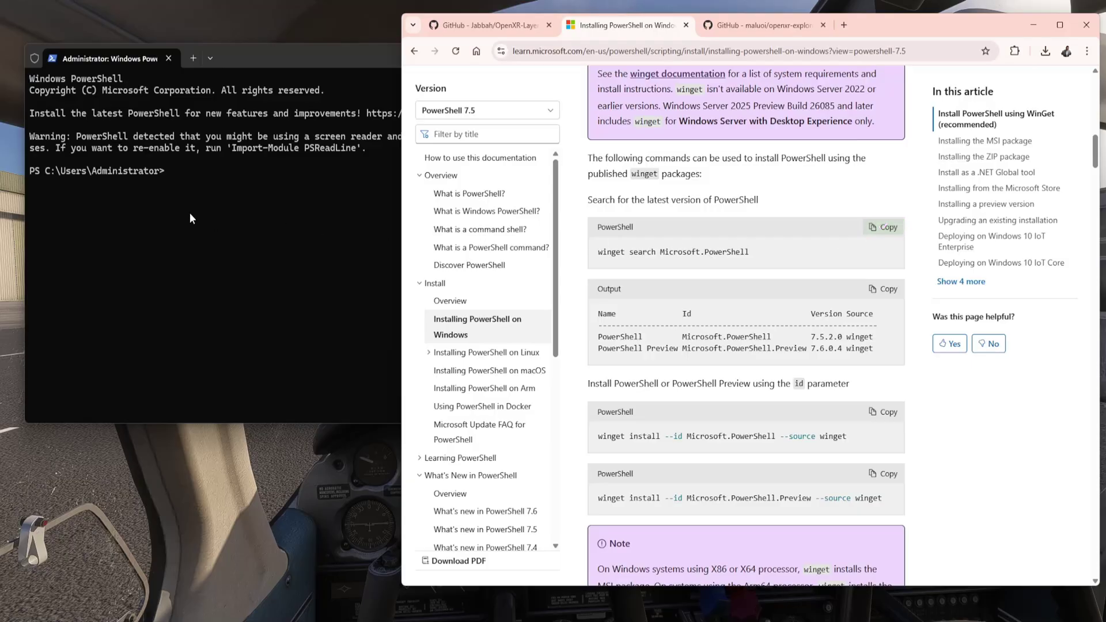
click(179, 179)
drag(274, 56, 458, 80)
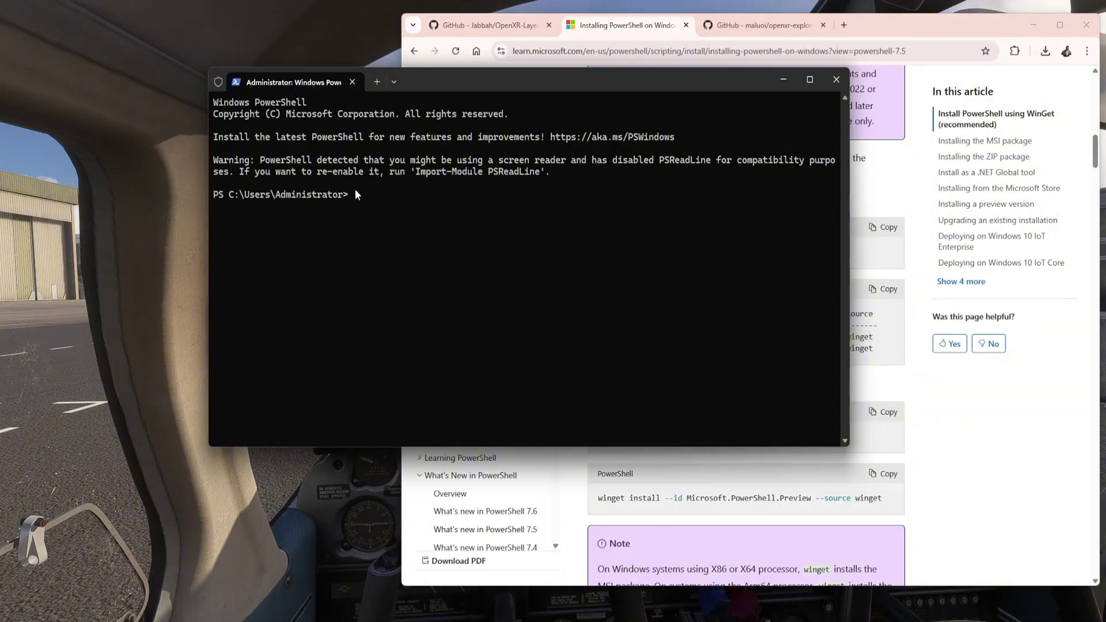
key(ctrl+v)
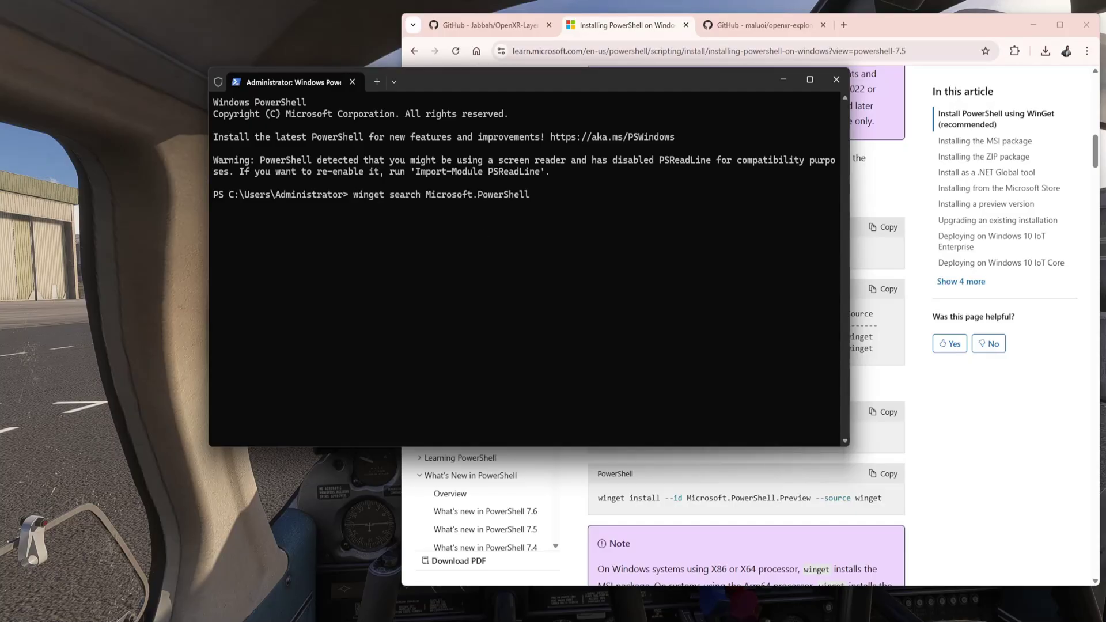
key(Return)
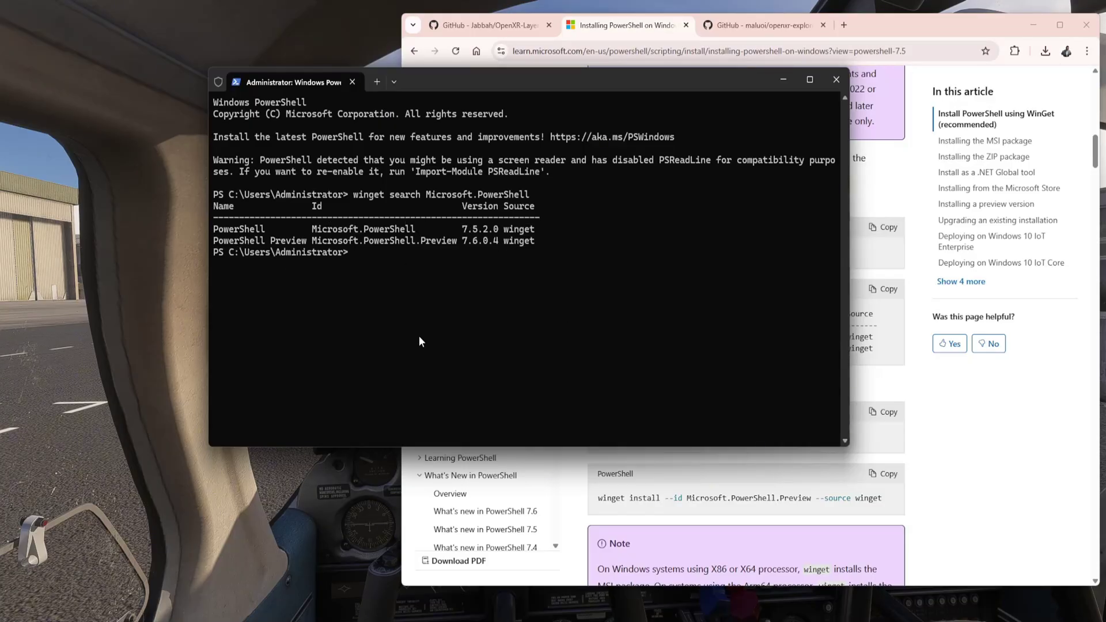
click(835, 80)
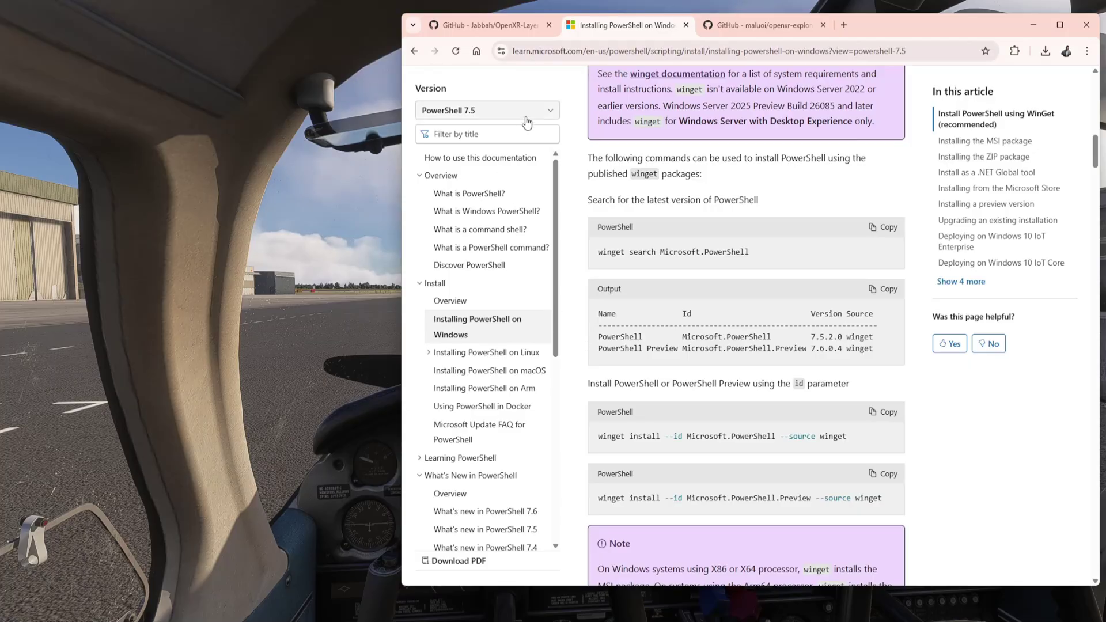
Step: Return to the OpenXR-Layer-OBSMirror repository and open its latest release, v0.2.5
click(504, 27)
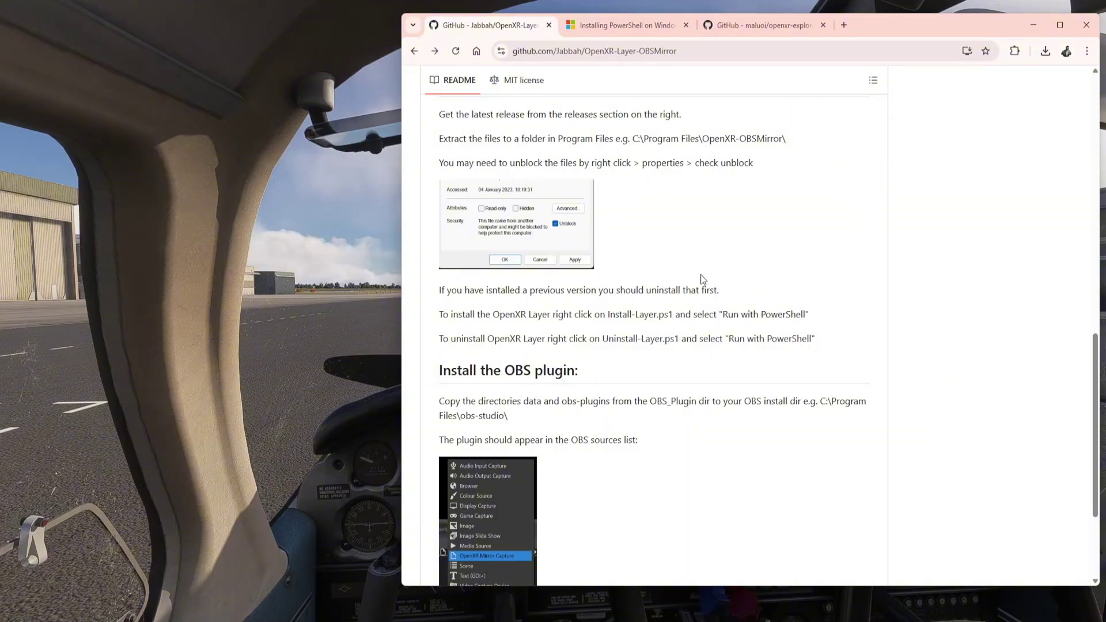
scroll(834, 310, up, 5)
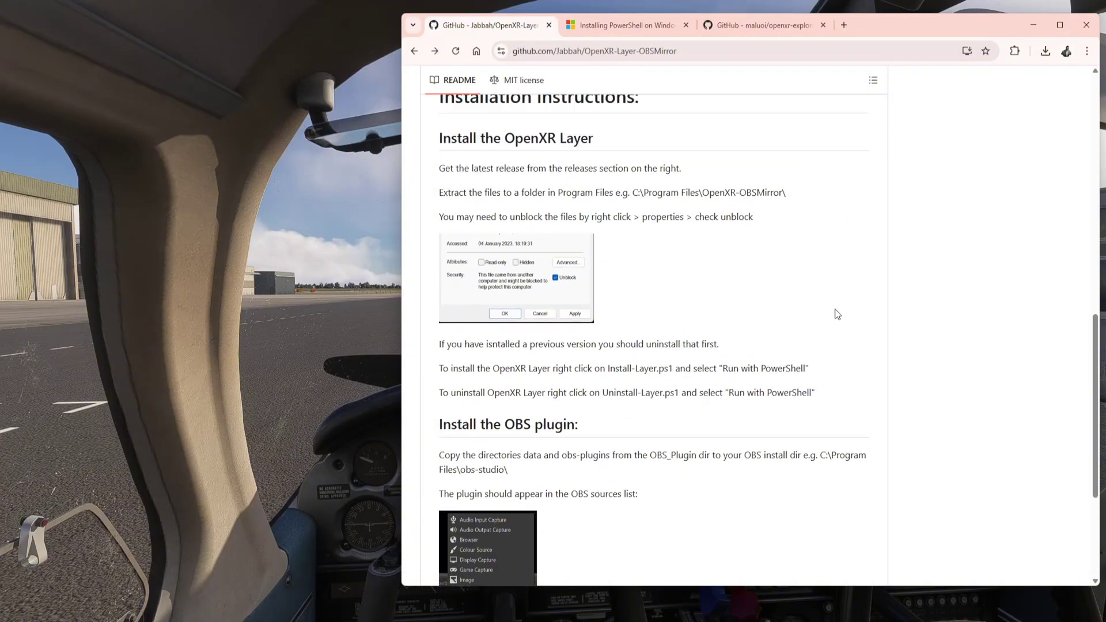
scroll(835, 310, up, 4)
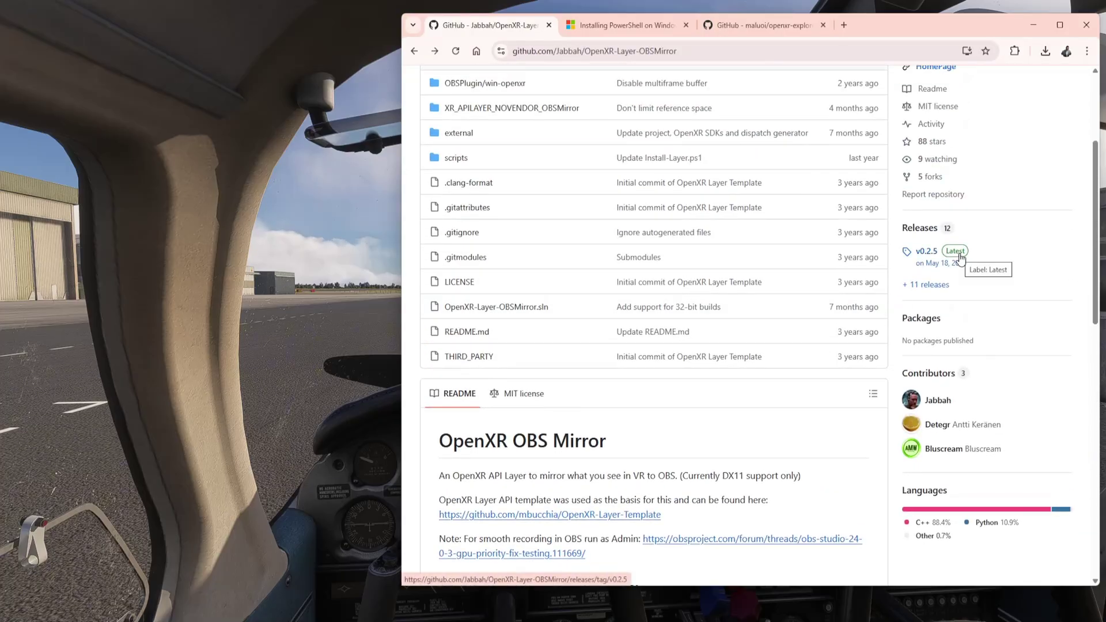
click(960, 257)
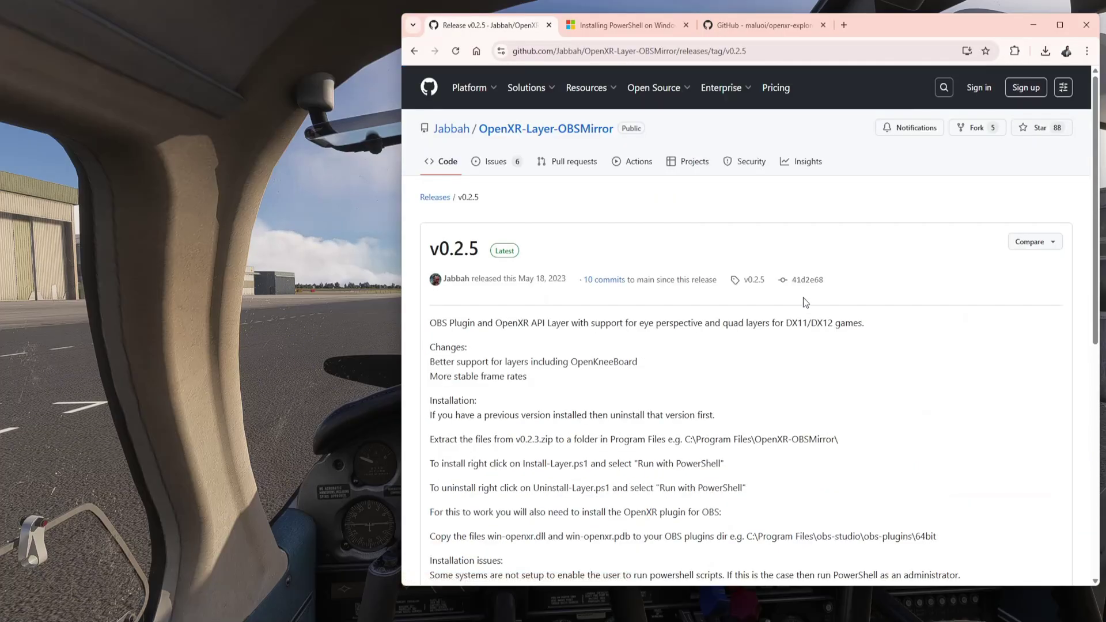
Step: Read the release's Installation issues notes on checking and changing the PowerShell execution policy for the current user
scroll(773, 310, down, 4)
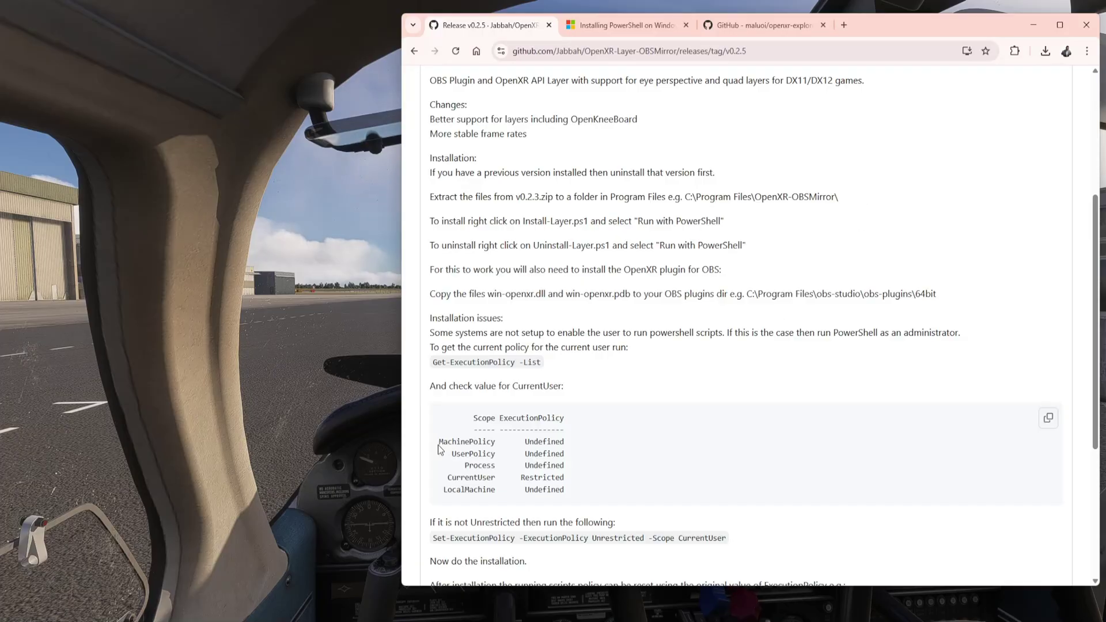
scroll(563, 258, down, 1)
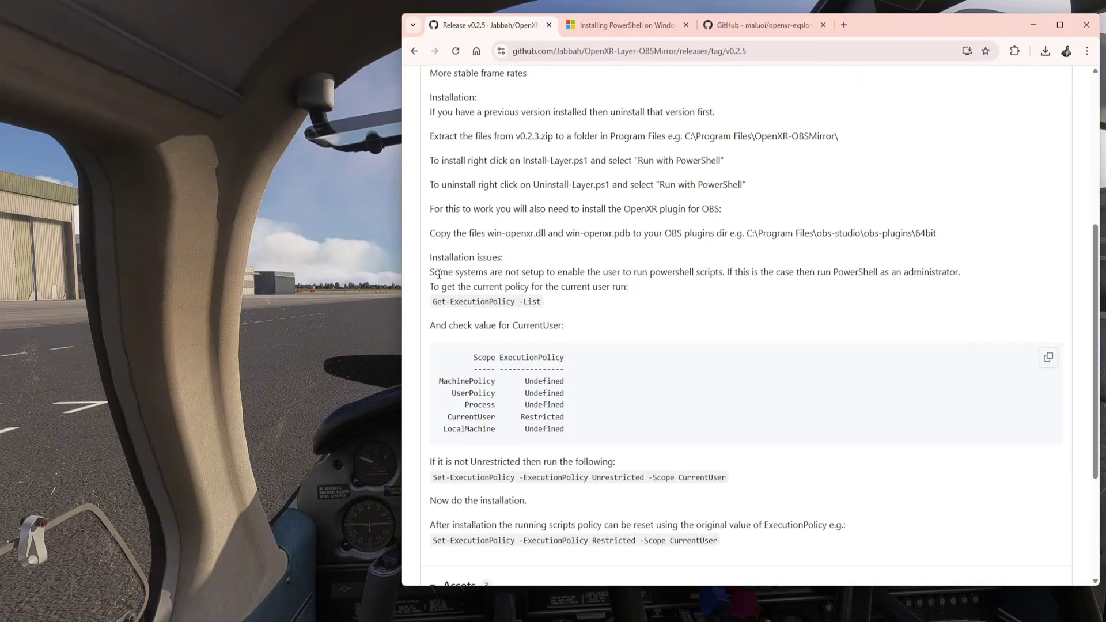
drag(431, 273, 702, 292)
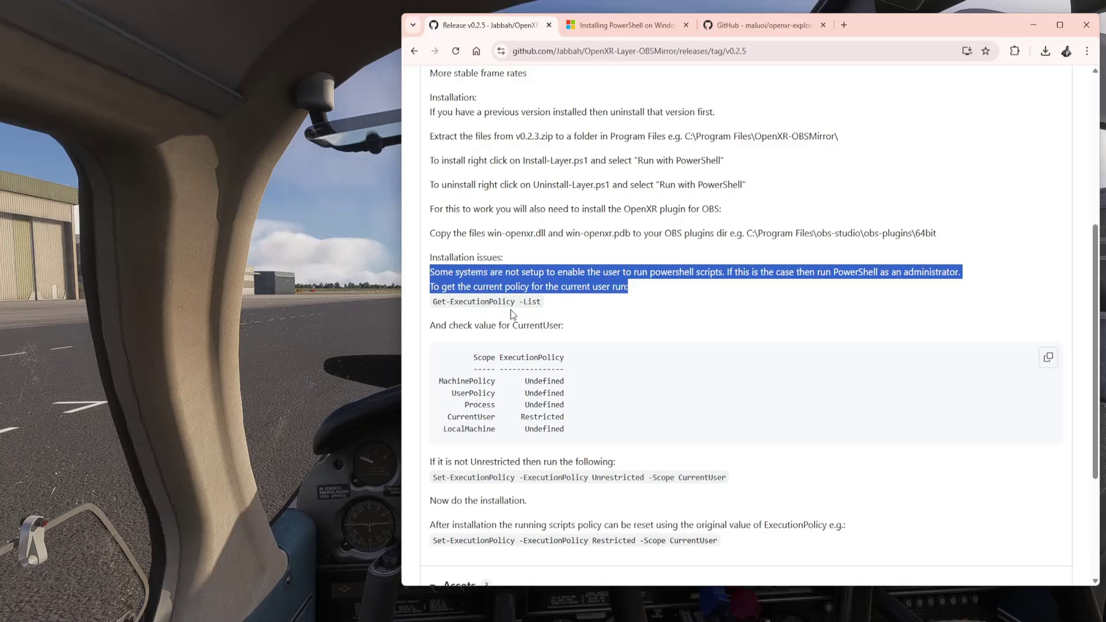
click(488, 297)
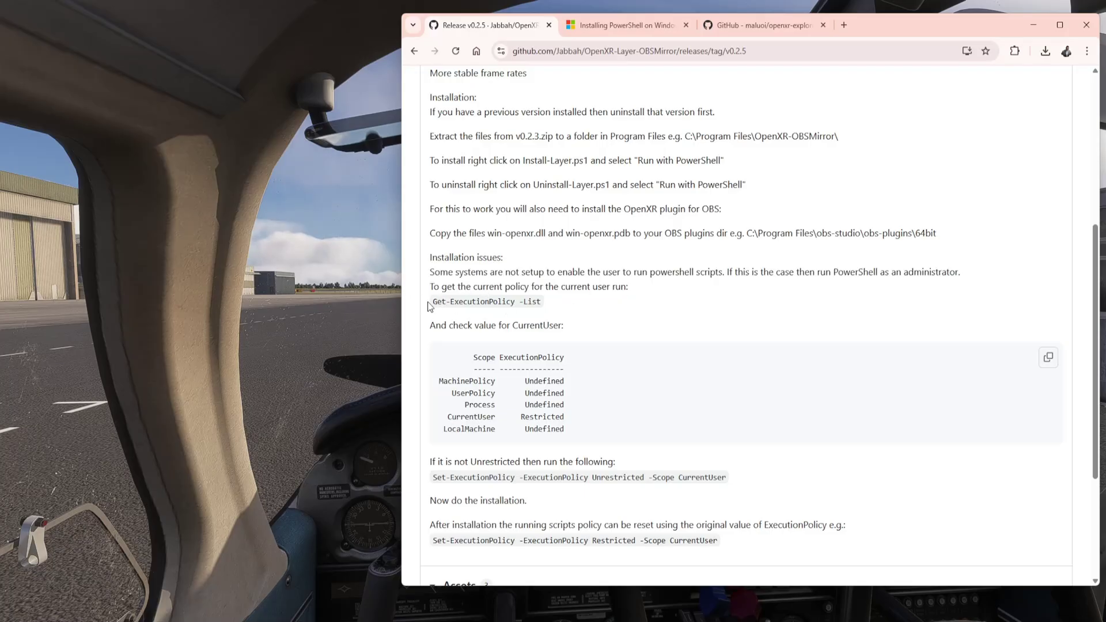
Step: Open a Terminal with administrator rights and place its window beside the release page
drag(433, 302, 544, 303)
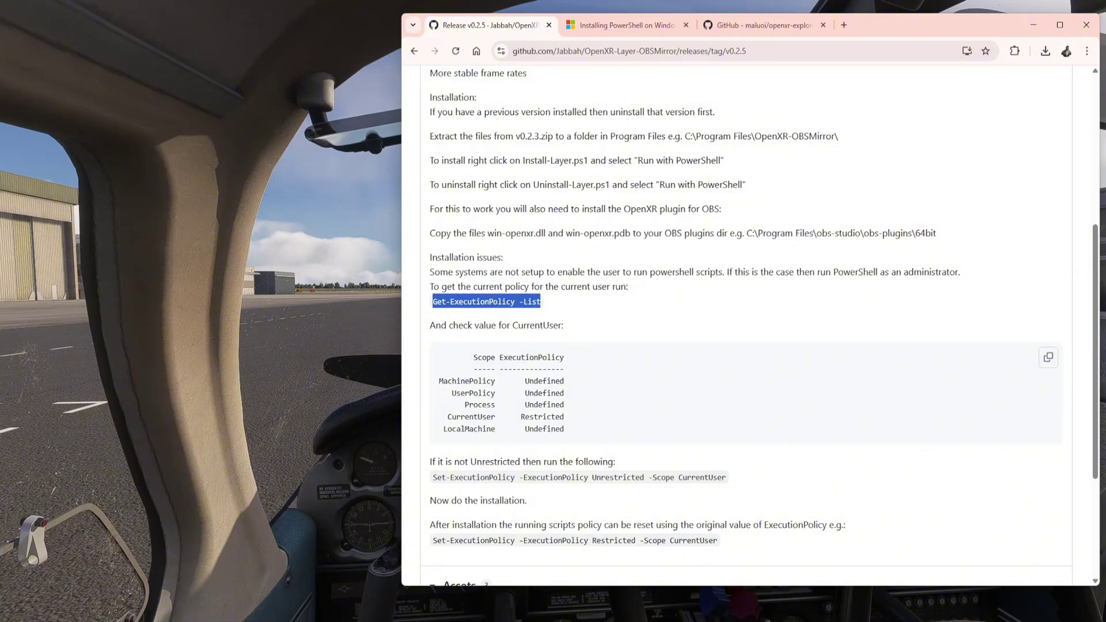
key(super+x)
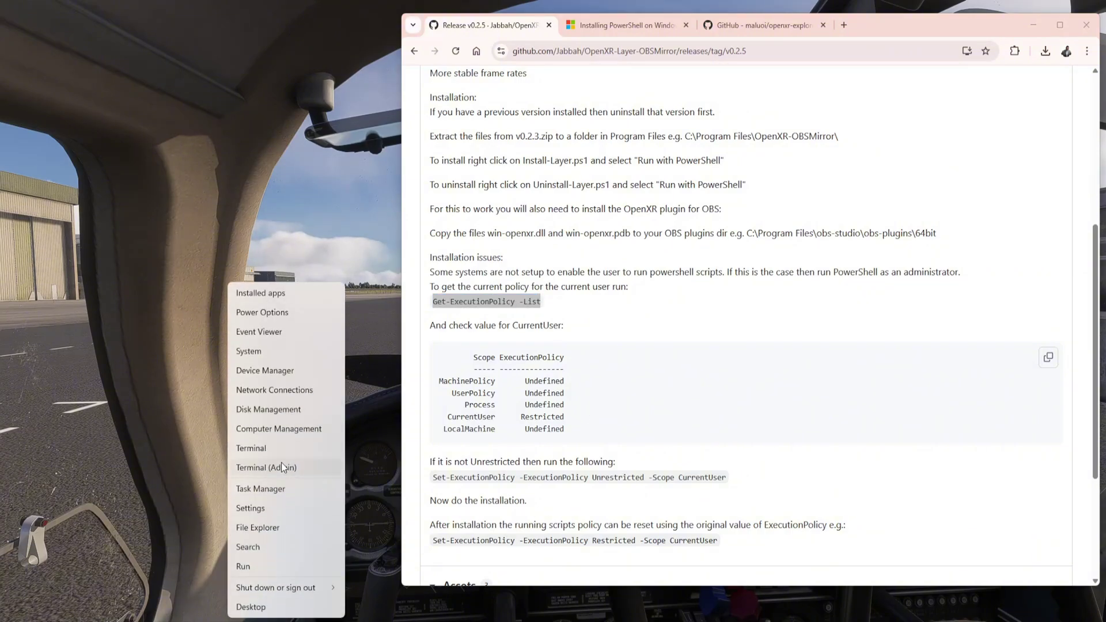
click(281, 464)
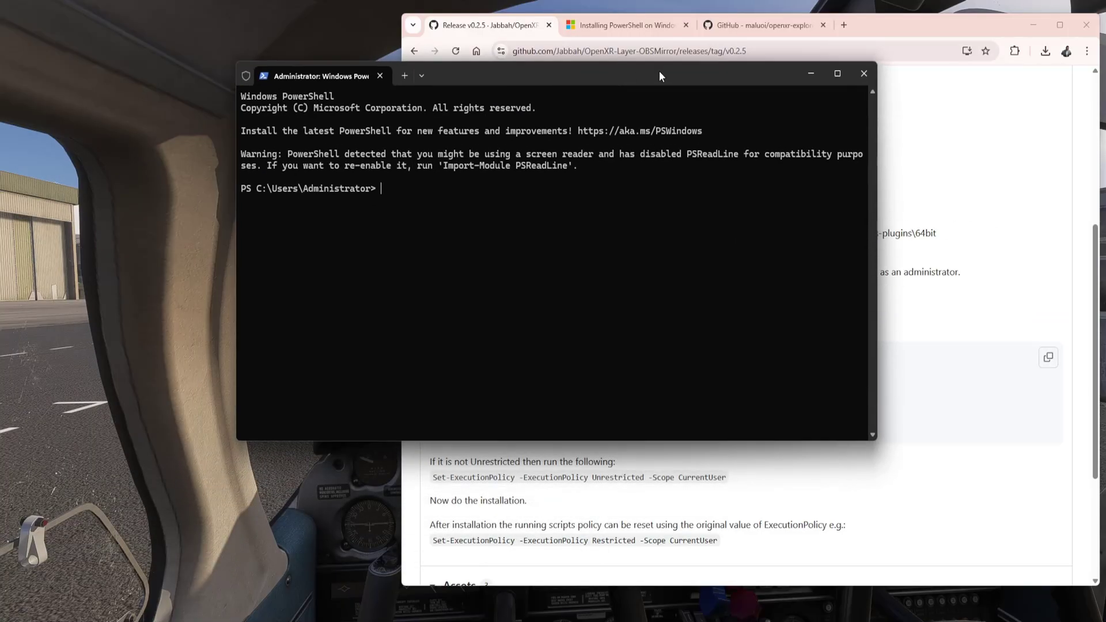
drag(659, 71, 437, 71)
click(942, 149)
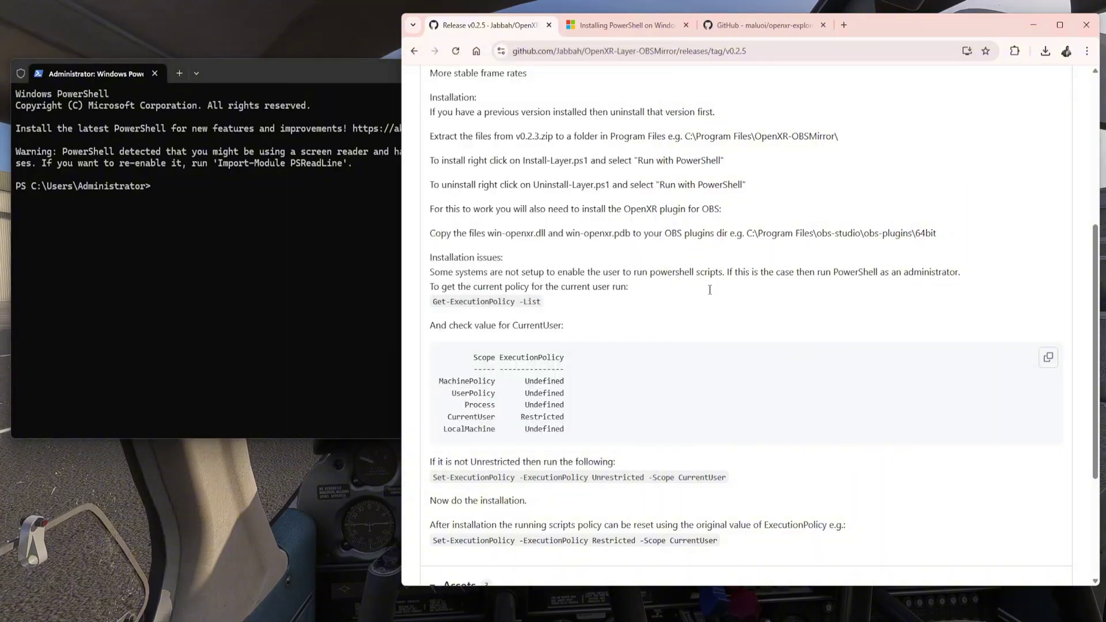
Step: Copy Get-ExecutionPolicy -List from the Installation issues notes and run it in the administrator terminal, keeping the output in view
triple_click(485, 301)
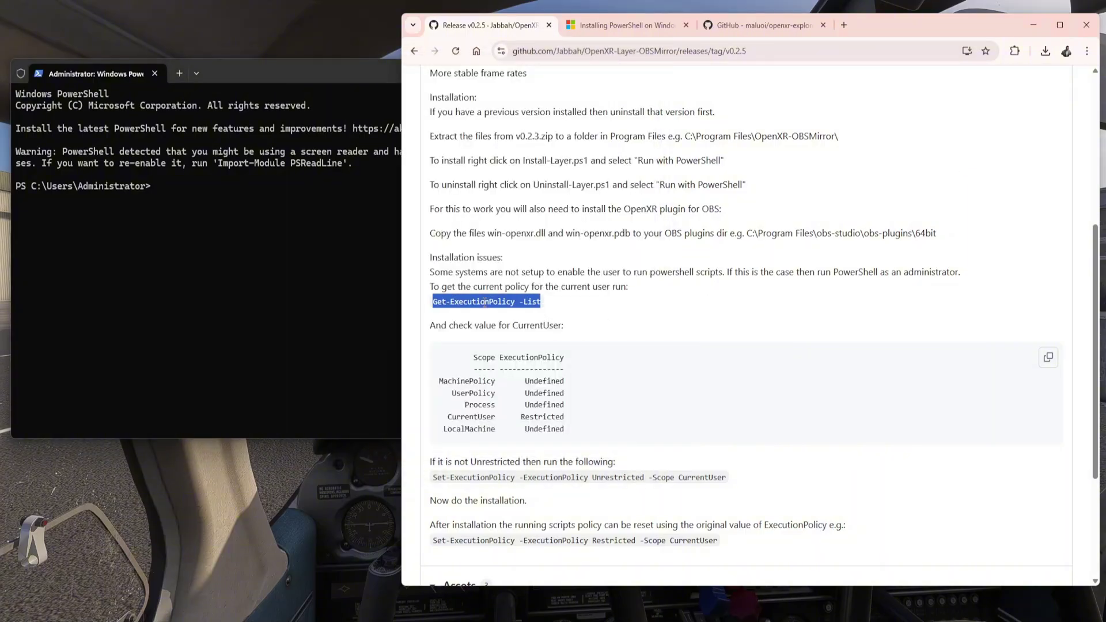
right_click(484, 302)
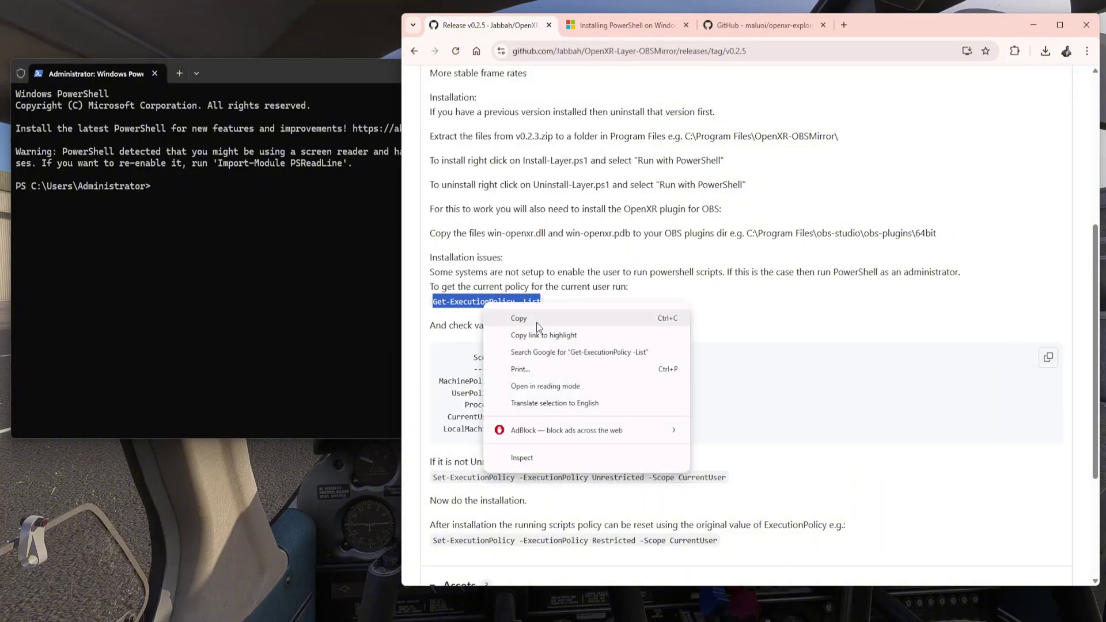
click(537, 322)
click(163, 186)
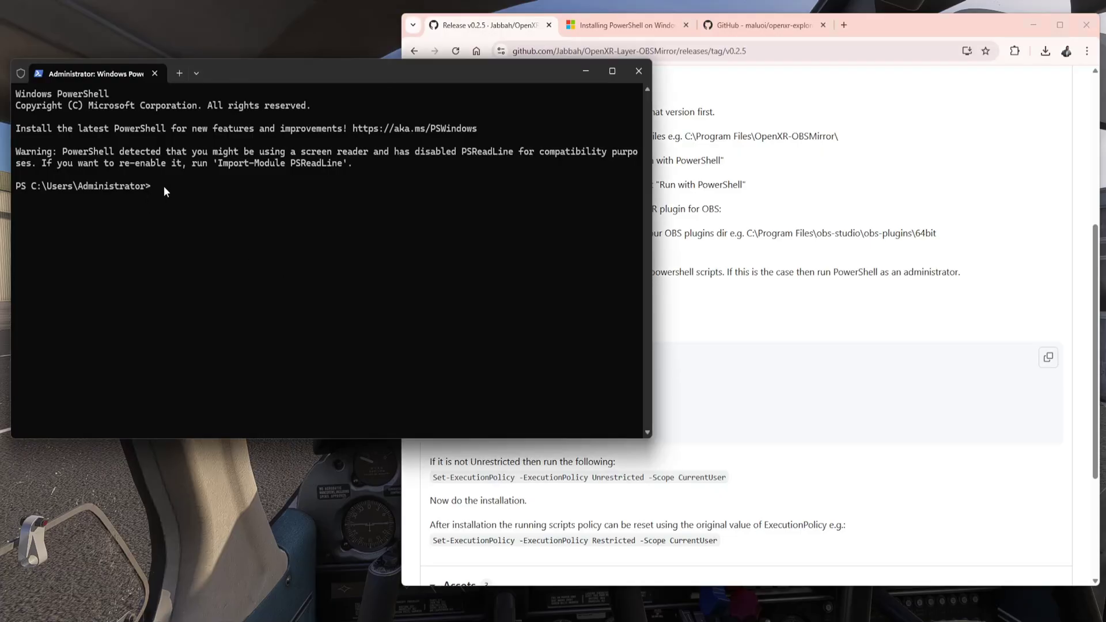
key(ctrl+v)
key(Return)
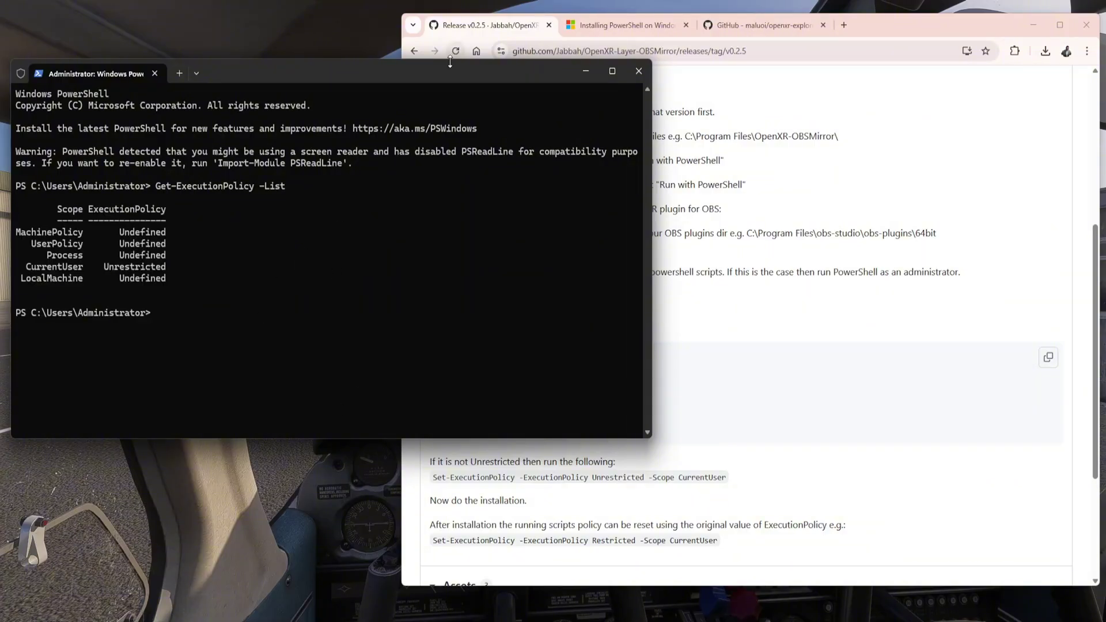
drag(450, 70, 535, 117)
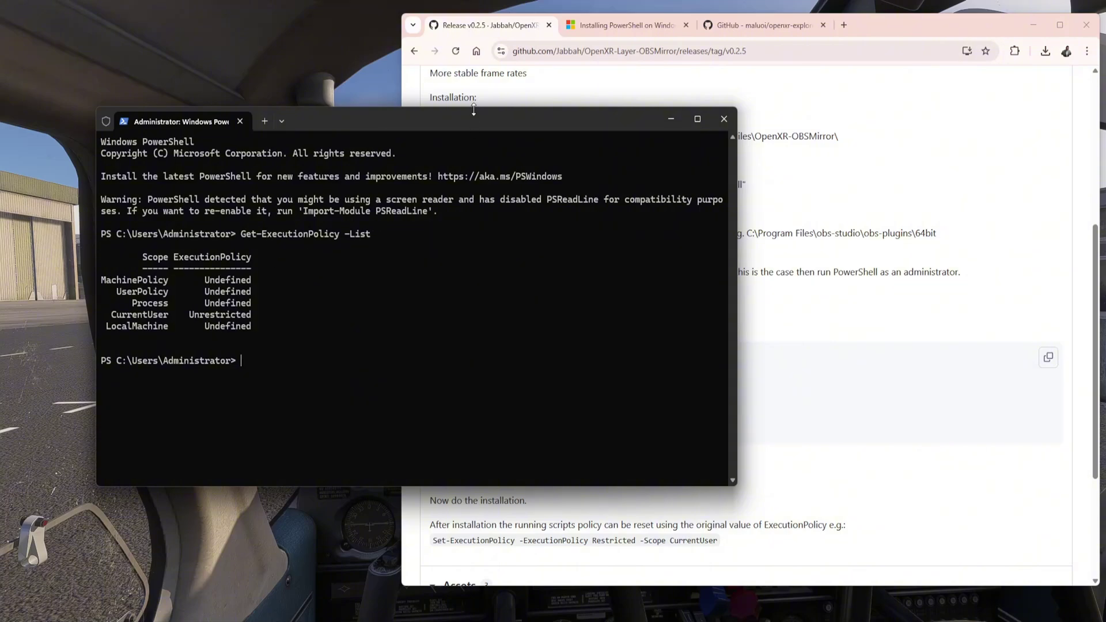
mouse_move(471, 120)
mouse_down()
mouse_move(474, 132)
mouse_move(470, 100)
mouse_up()
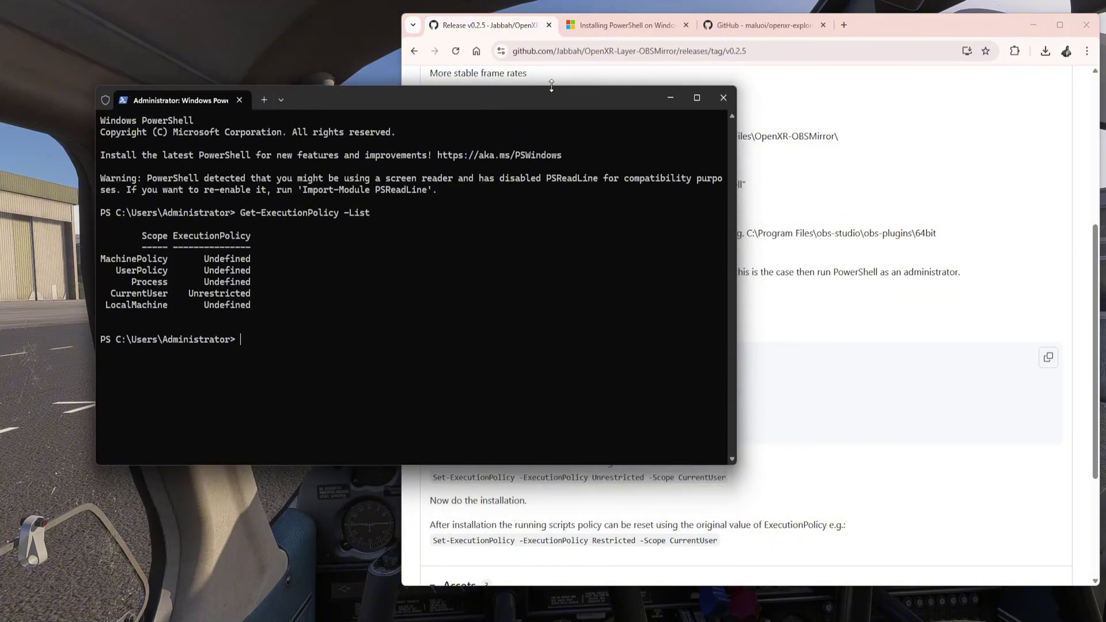
Step: Compare the CurrentUser value with the notes' example and examine the commands for setting the policy to Unrestricted and resetting it to Restricted
click(895, 24)
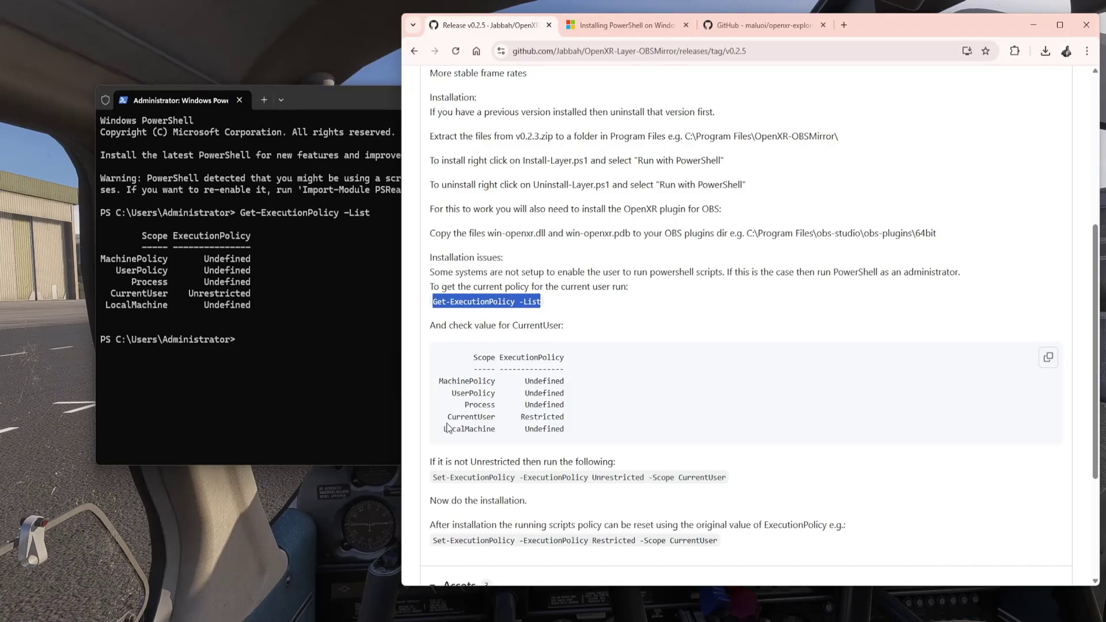
drag(521, 417, 570, 420)
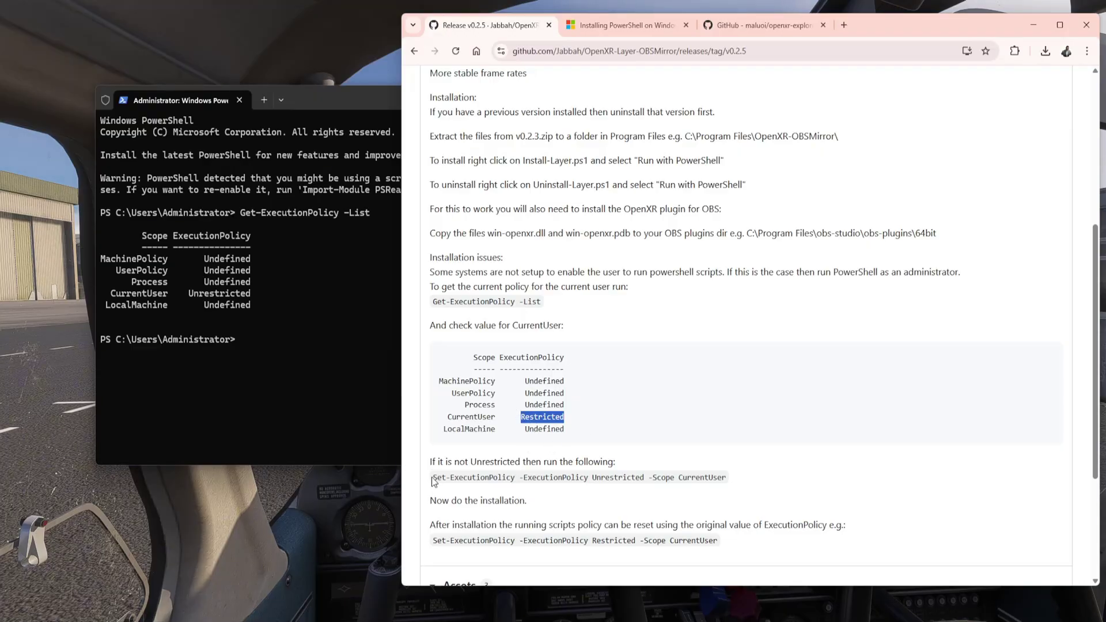
drag(434, 476, 729, 479)
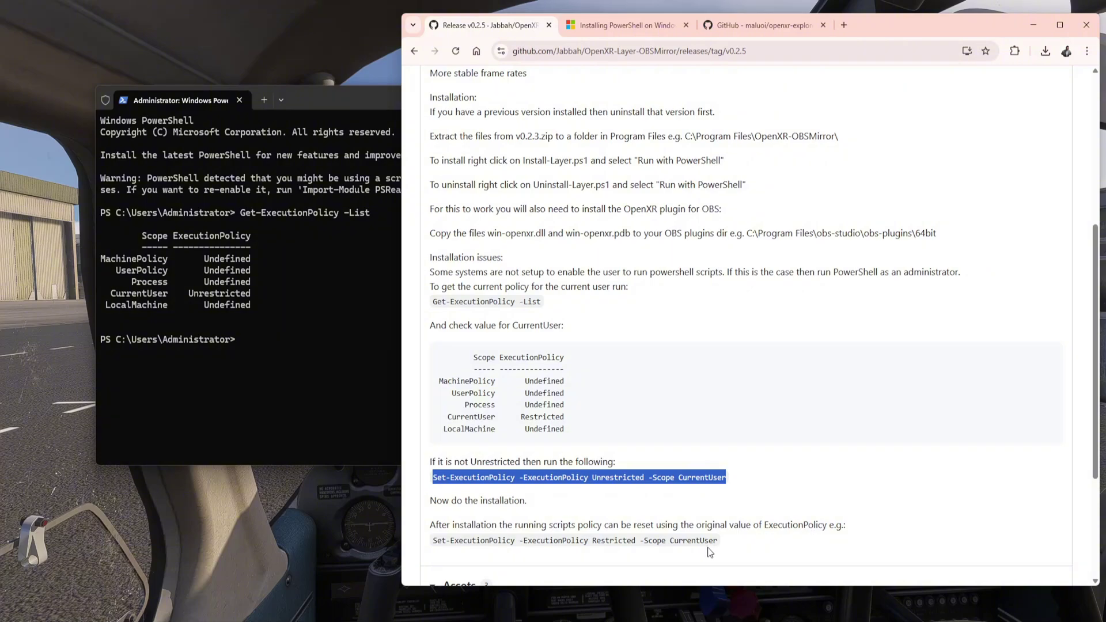
double_click(687, 541)
click(687, 541)
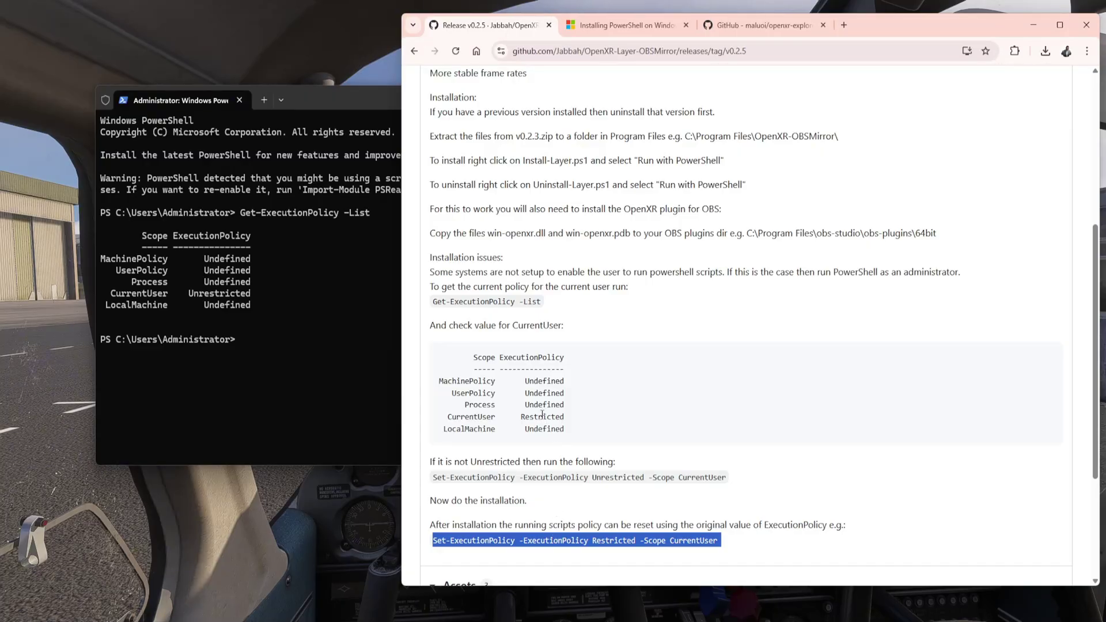
drag(522, 416, 565, 416)
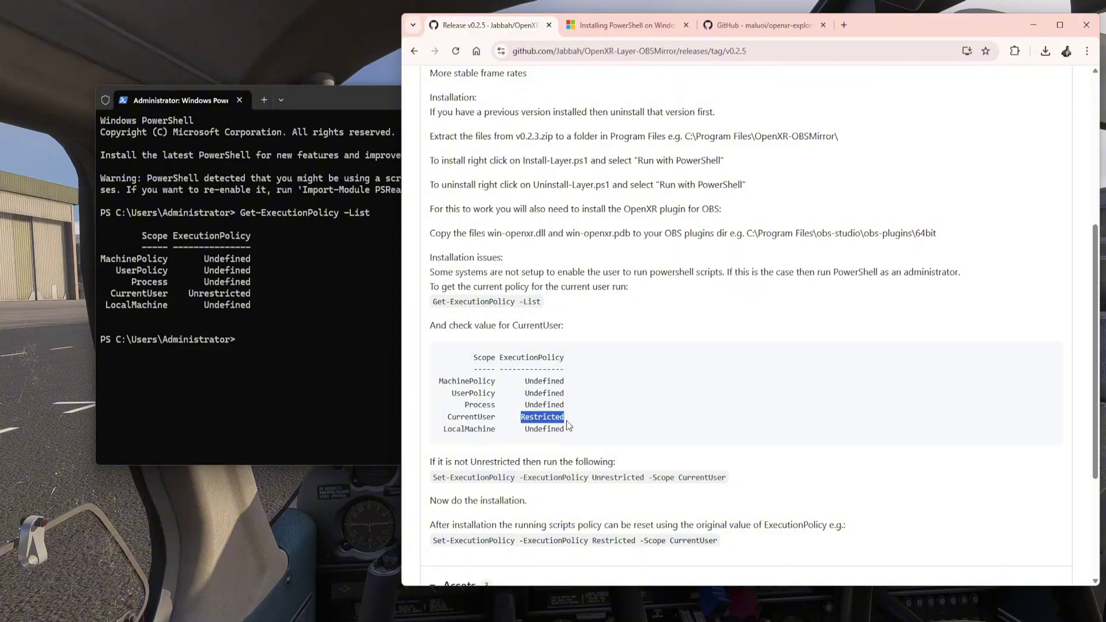
Step: Copy Set-ExecutionPolicy -ExecutionPolicy Unrestricted -Scope CurrentUser from the notes and run it in the administrator terminal
triple_click(476, 477)
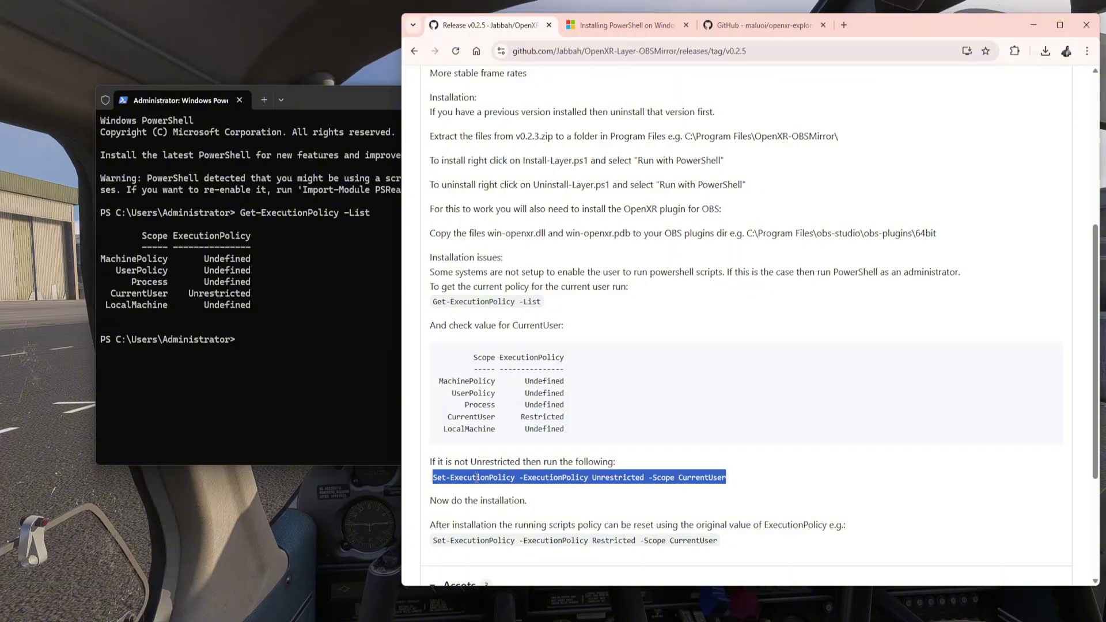
right_click(476, 477)
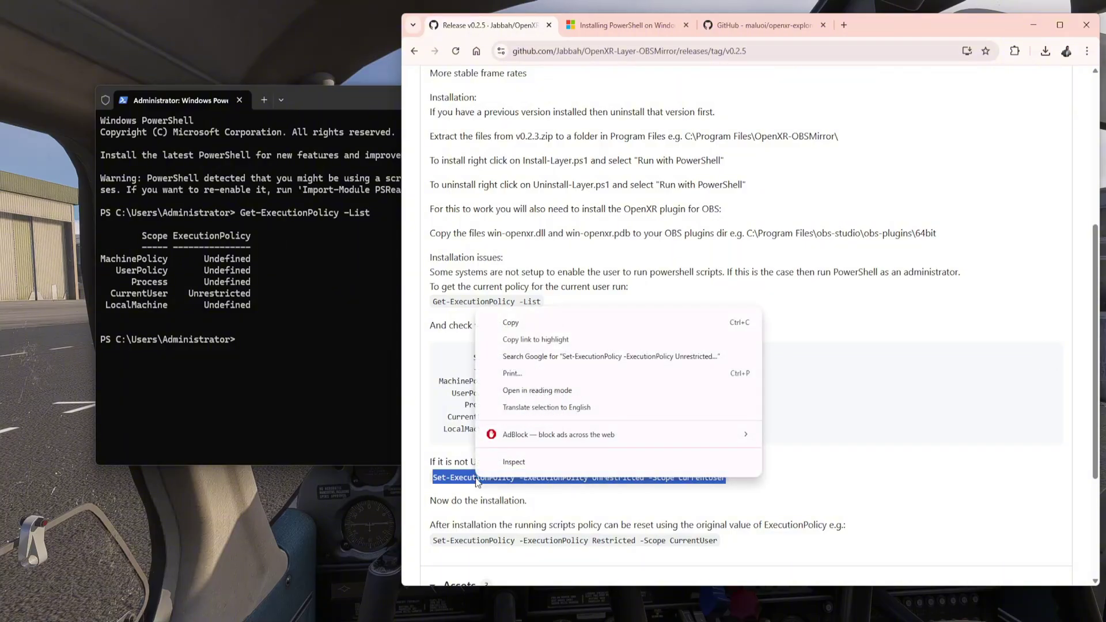
click(511, 322)
click(258, 339)
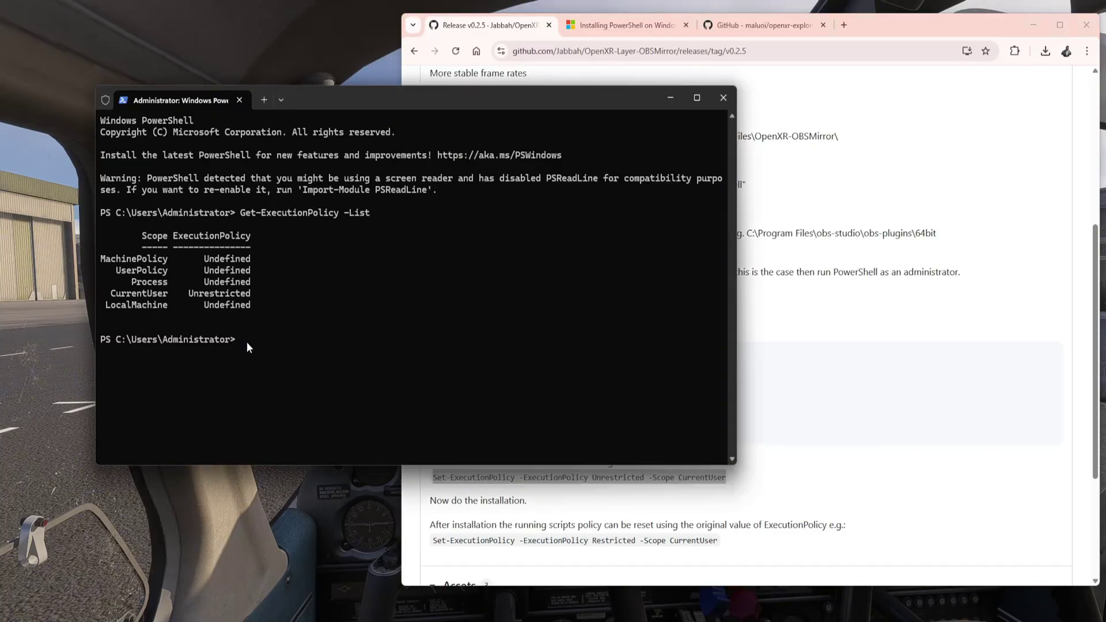
key(ctrl+v)
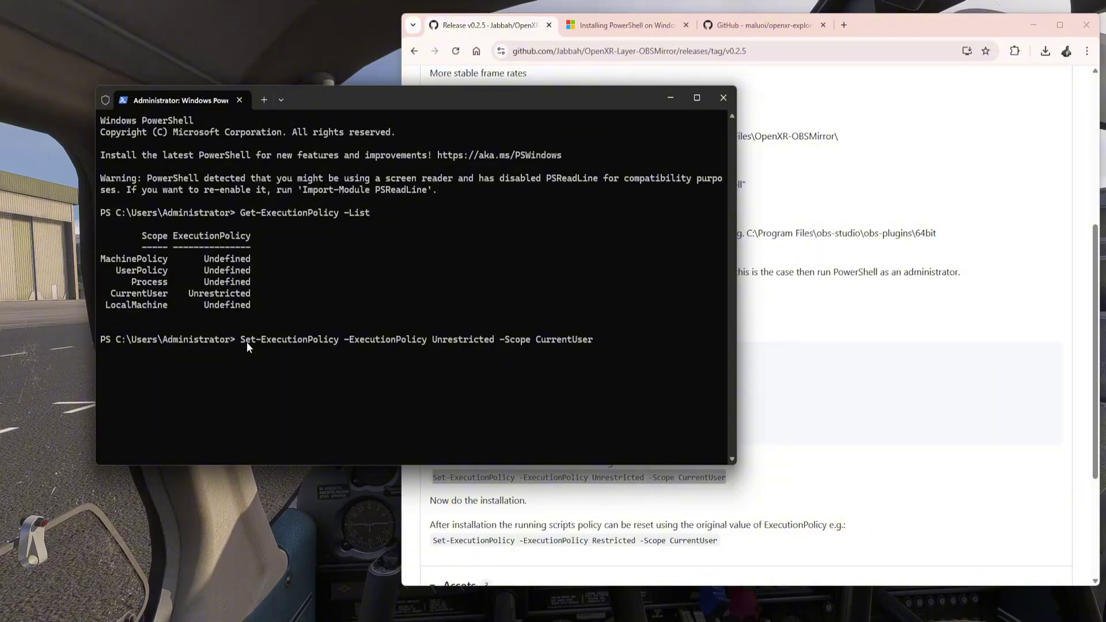
key(Return)
drag(240, 213, 369, 218)
right_click(355, 214)
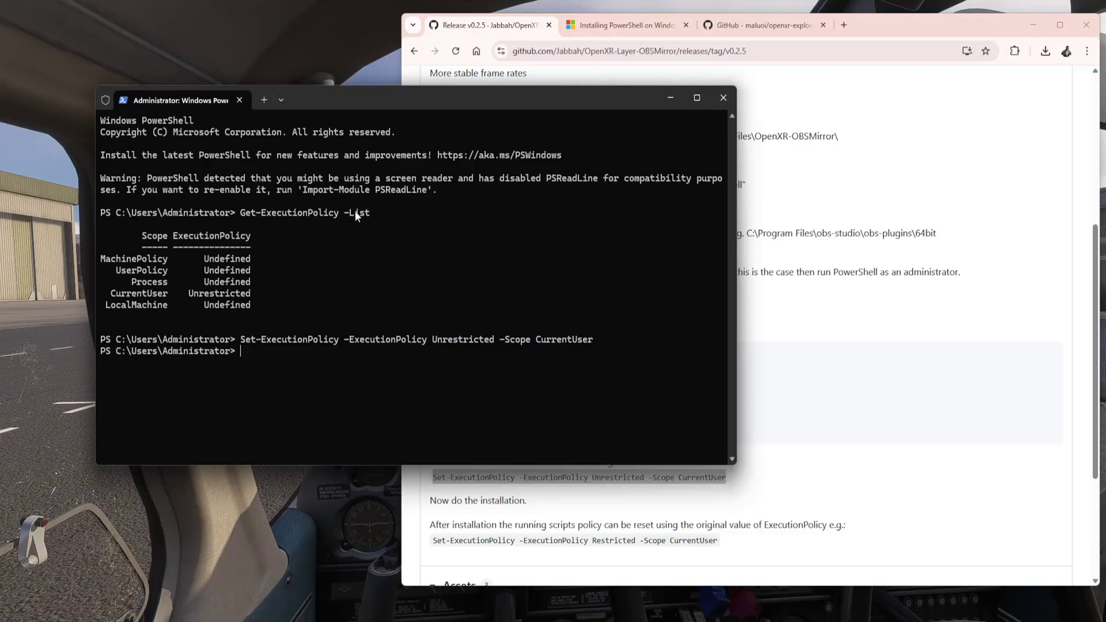
click(816, 478)
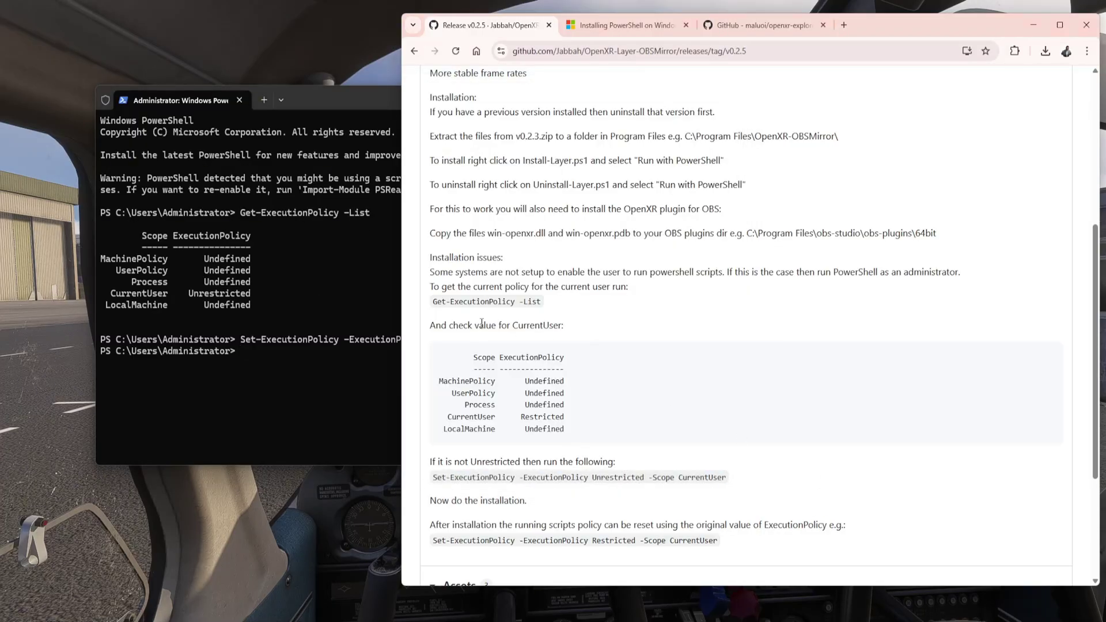
triple_click(476, 301)
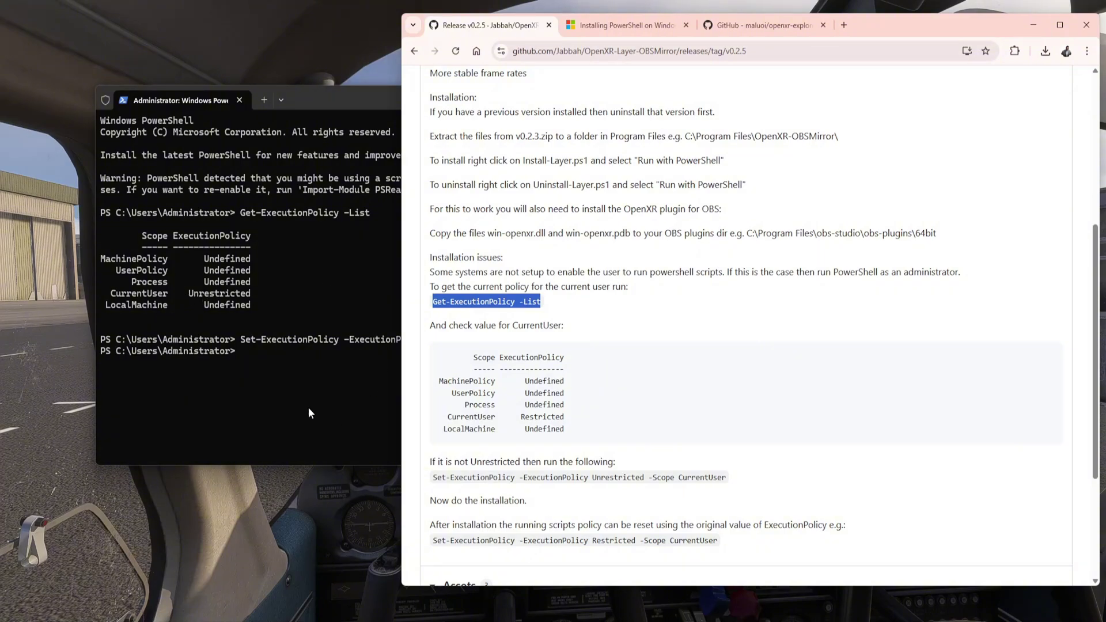
Step: Copy the reset command Set-ExecutionPolicy -ExecutionPolicy Restricted -Scope CurrentUser from the notes and run it in the terminal
triple_click(466, 539)
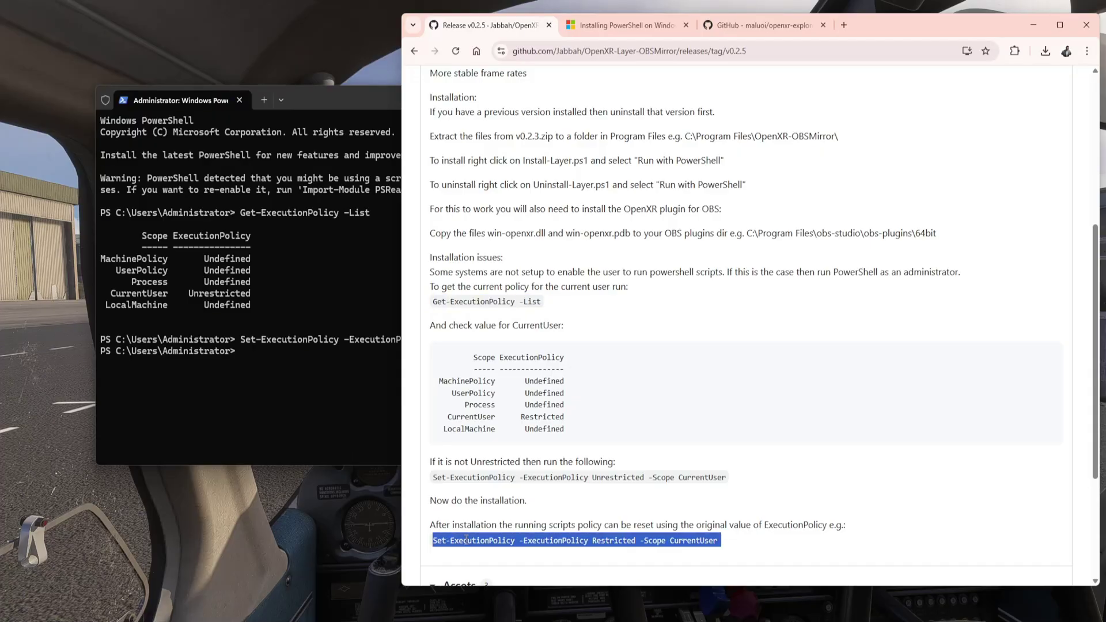
right_click(466, 539)
click(521, 384)
click(243, 352)
key(ctrl+v)
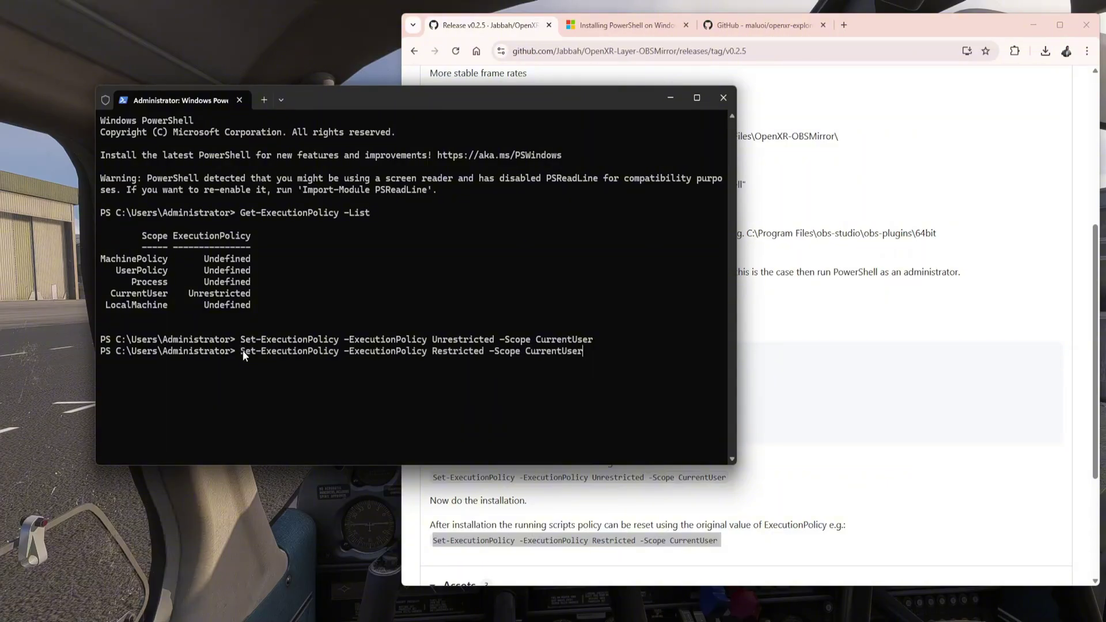
key(Return)
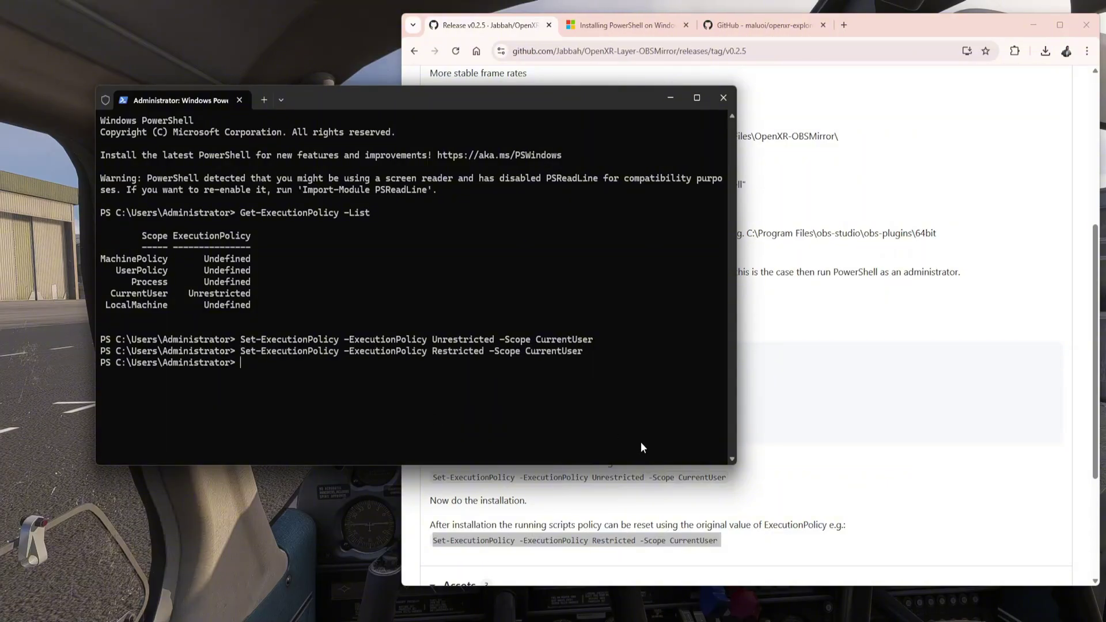
Step: Check the execution policies again by copying Get-ExecutionPolicy -List from the notes and running it in the terminal
click(903, 362)
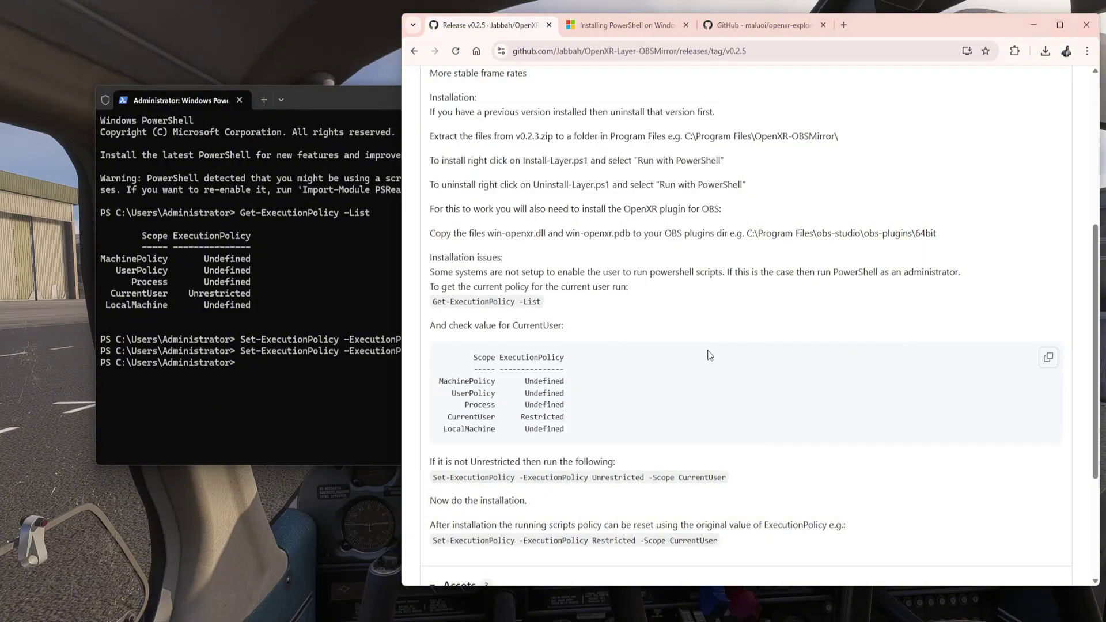
triple_click(488, 302)
right_click(478, 306)
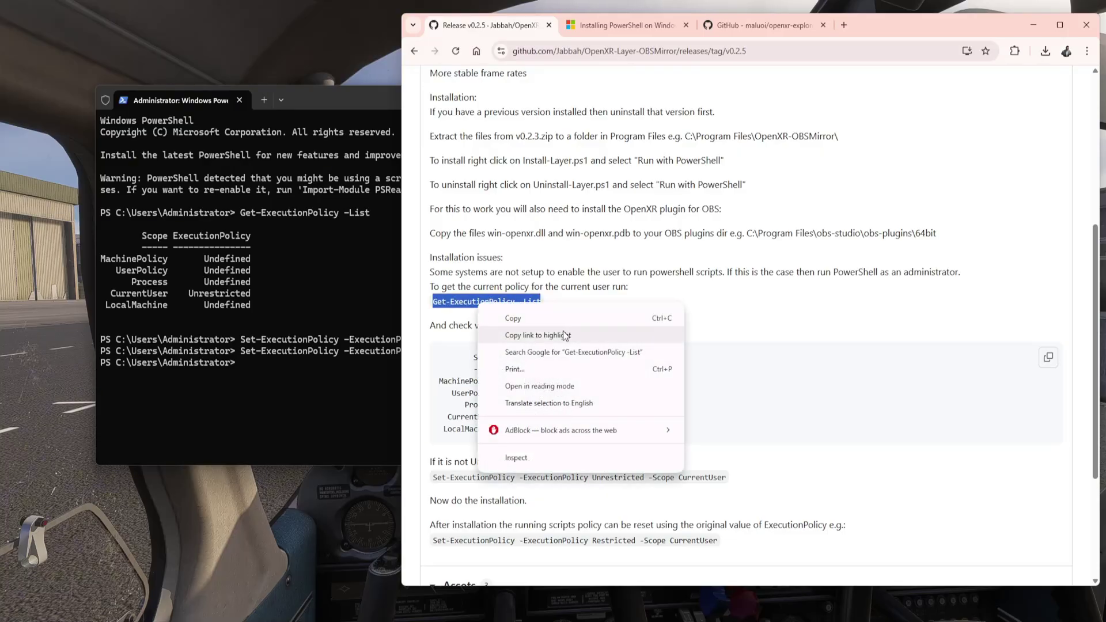
click(545, 318)
click(237, 367)
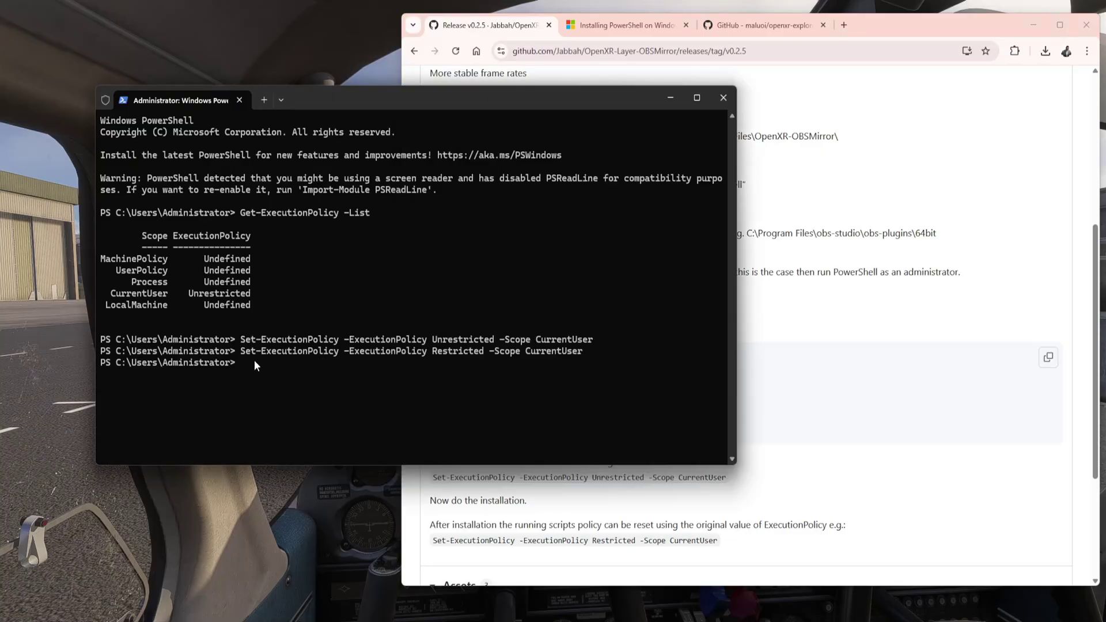
key(ctrl+v)
key(Return)
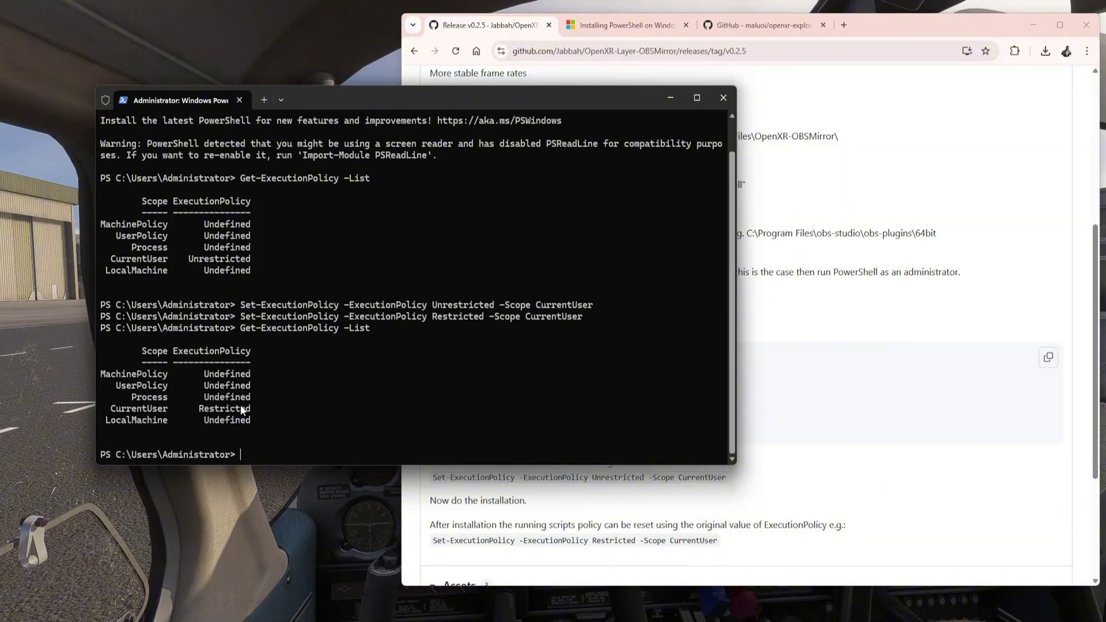
Step: Set the current user's policy back to Unrestricted by running Set-ExecutionPolicy -ExecutionPolicy Unrestricted -Scope CurrentUser, copied from the notes
click(941, 480)
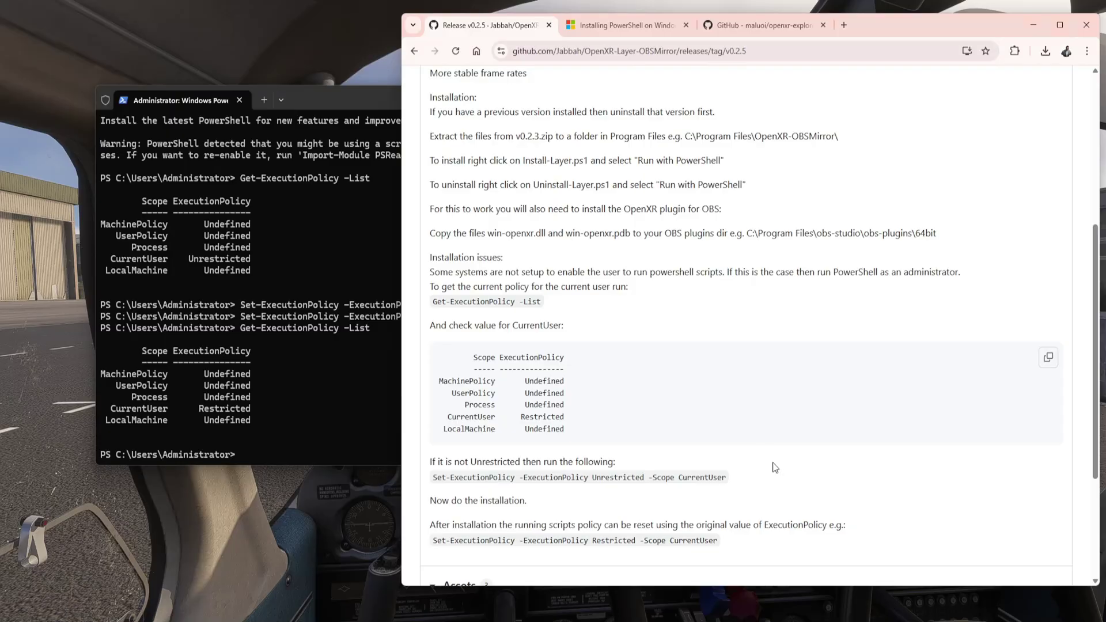
triple_click(512, 475)
right_click(513, 477)
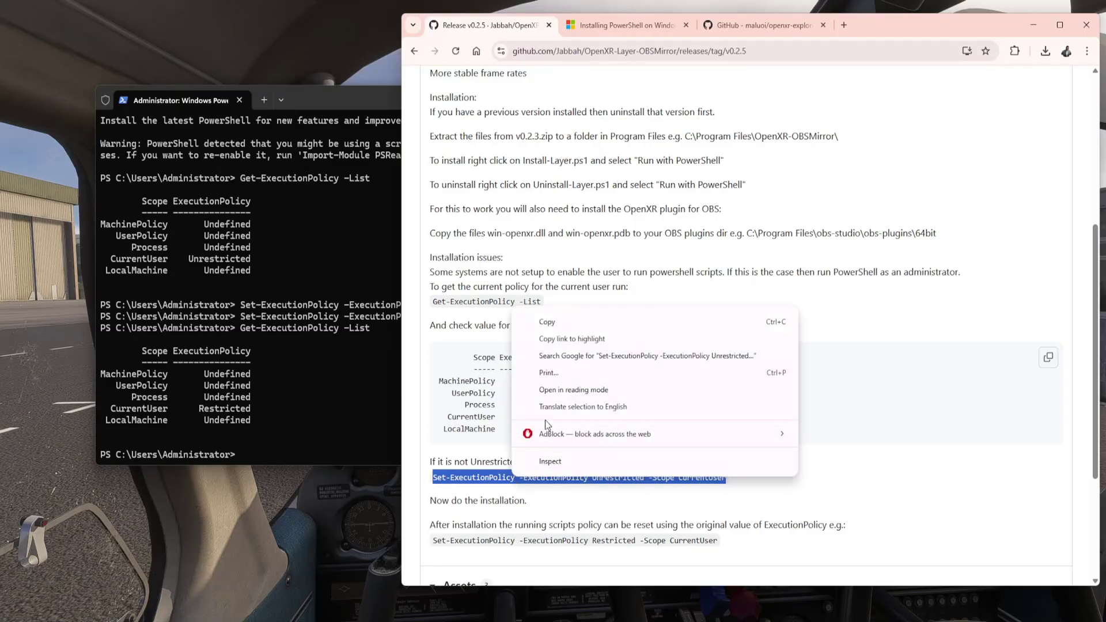
click(557, 321)
click(251, 453)
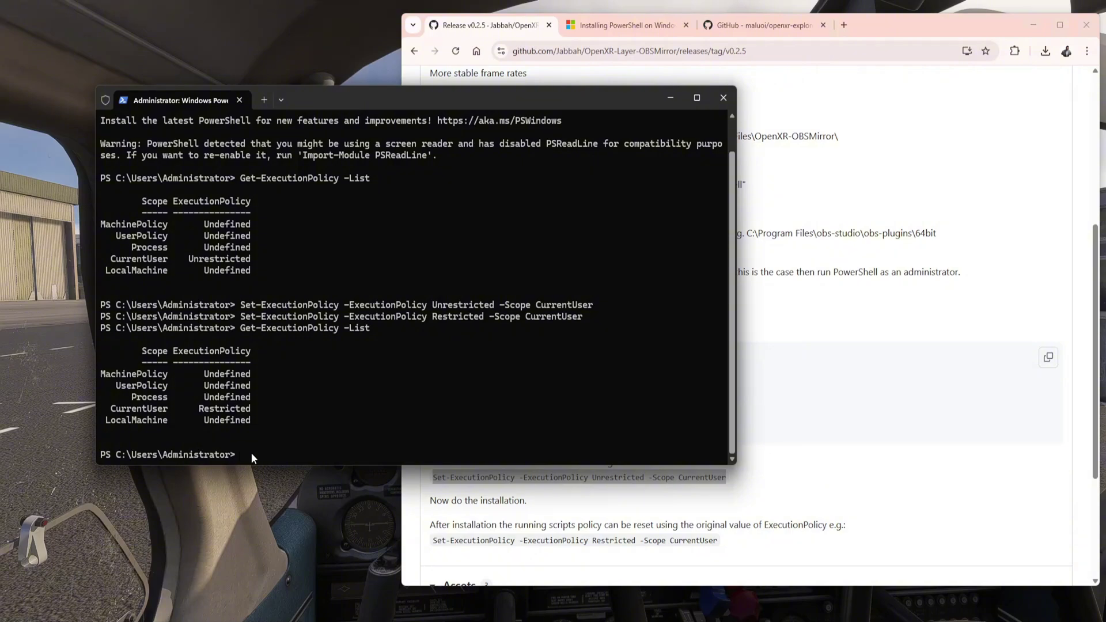
right_click(251, 453)
key(Return)
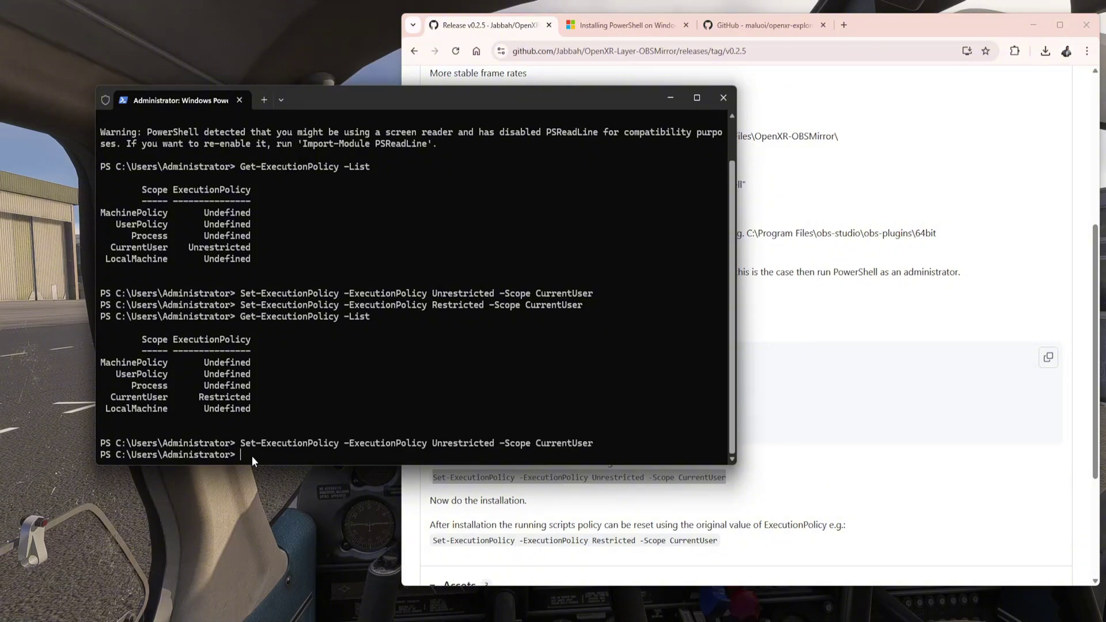
Step: Verify the execution policies by running Get-ExecutionPolicy -List, copied from the release notes, in the administrator terminal
click(872, 496)
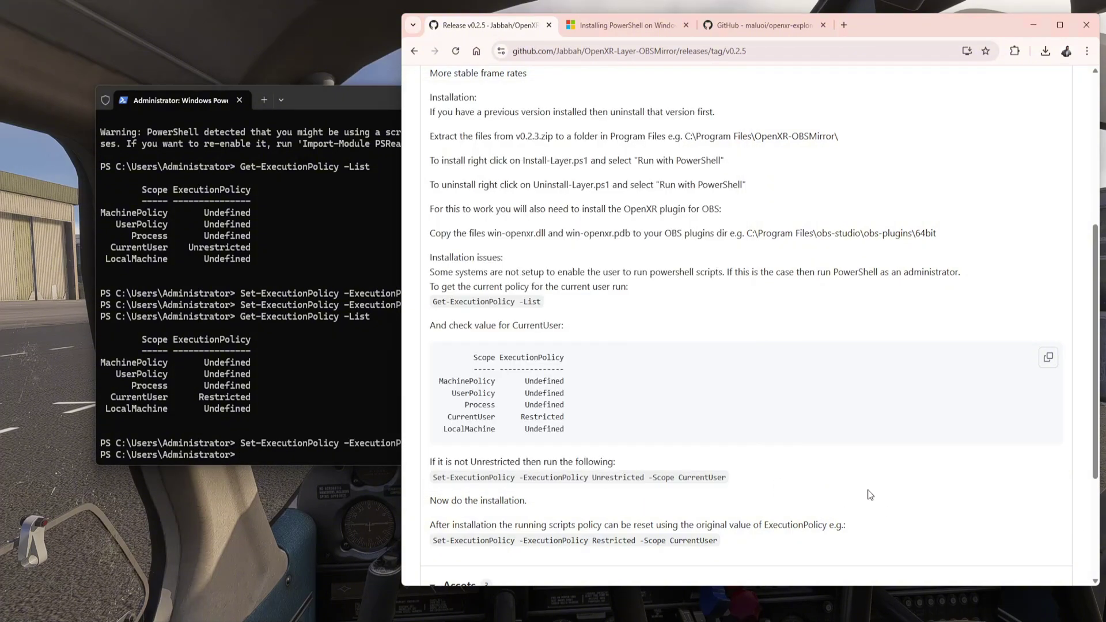
triple_click(510, 301)
right_click(510, 302)
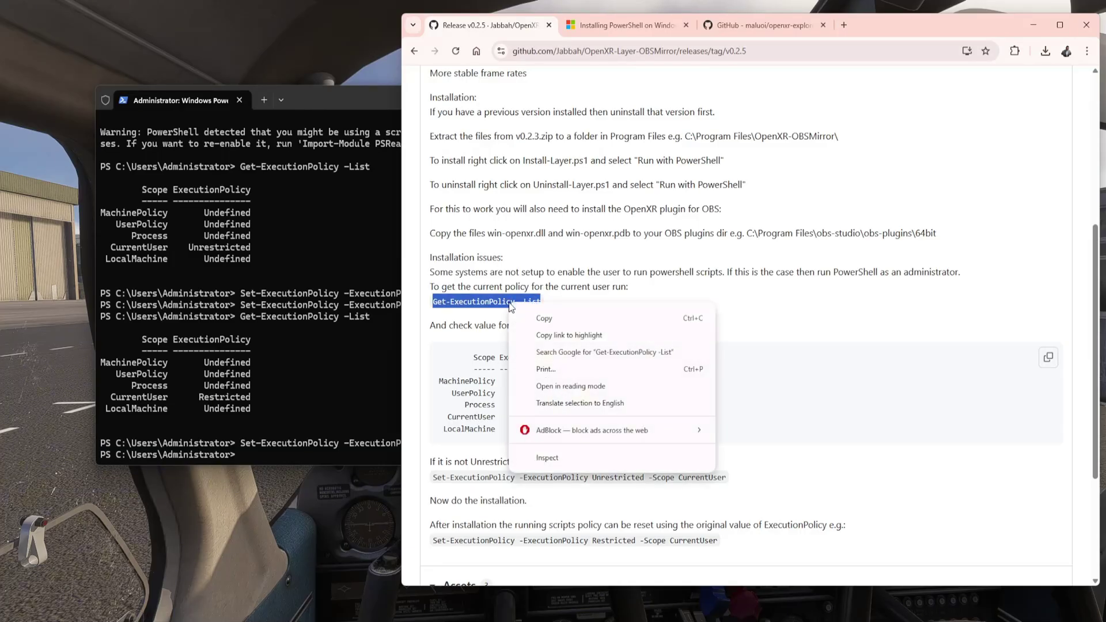
click(547, 321)
click(256, 455)
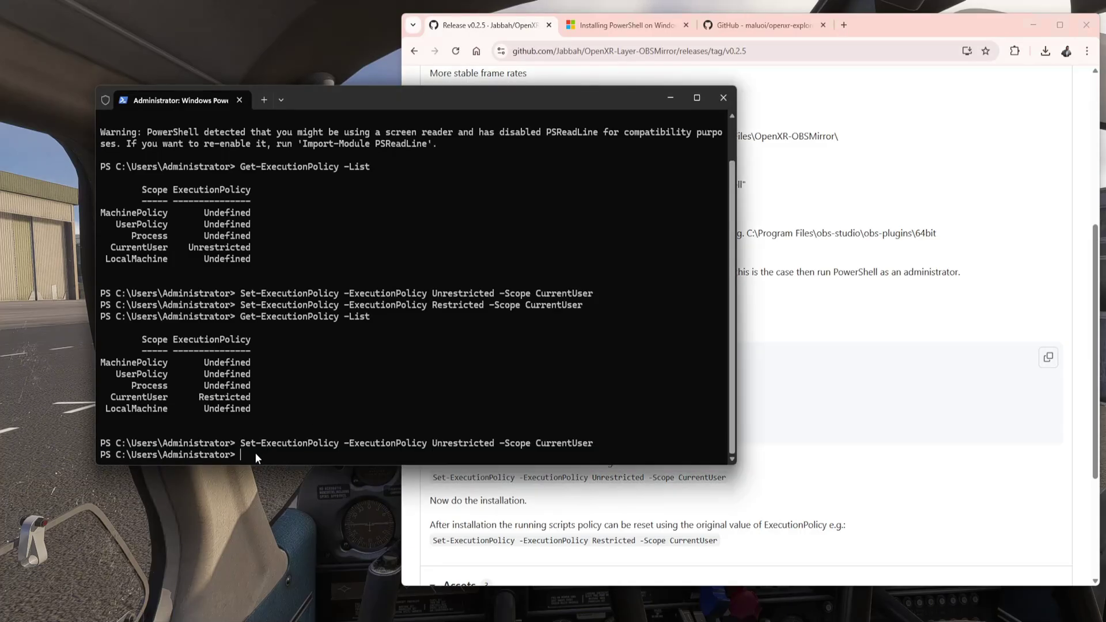
key(ctrl+v)
key(Return)
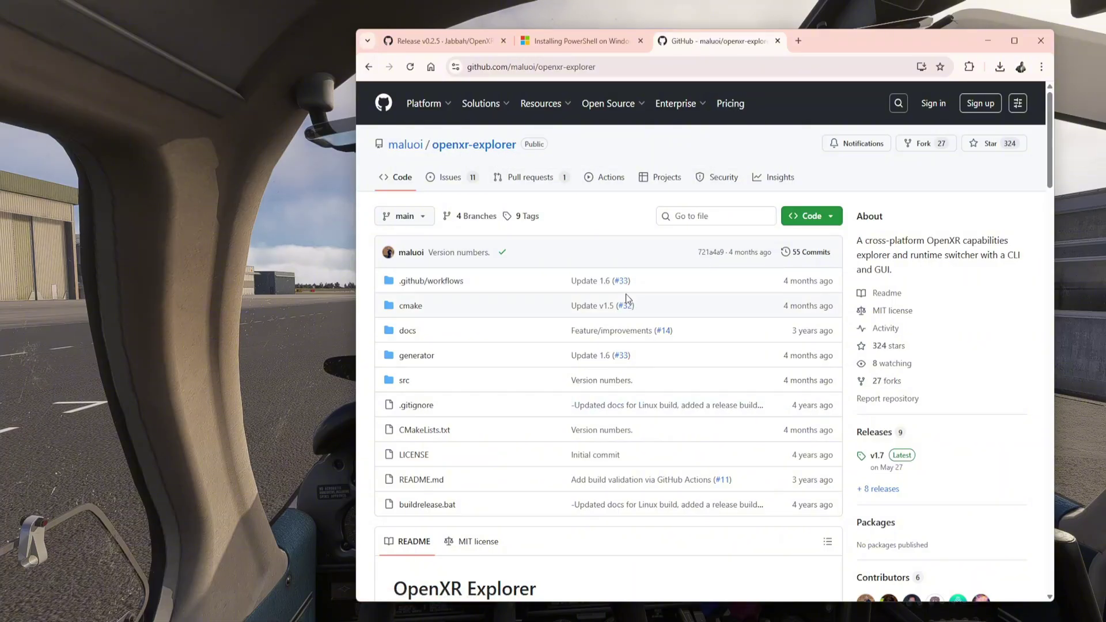
Step: Look through the file list and README on the openxr-explorer GitHub page
scroll(638, 337, down, 1)
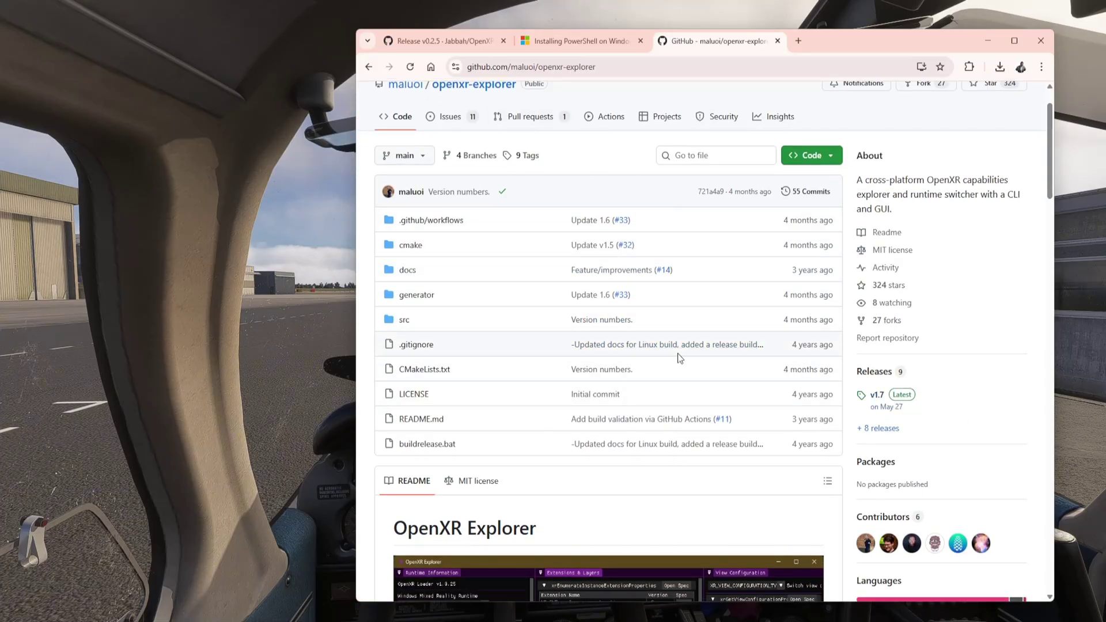
scroll(678, 346, up, 1)
scroll(701, 328, down, 1)
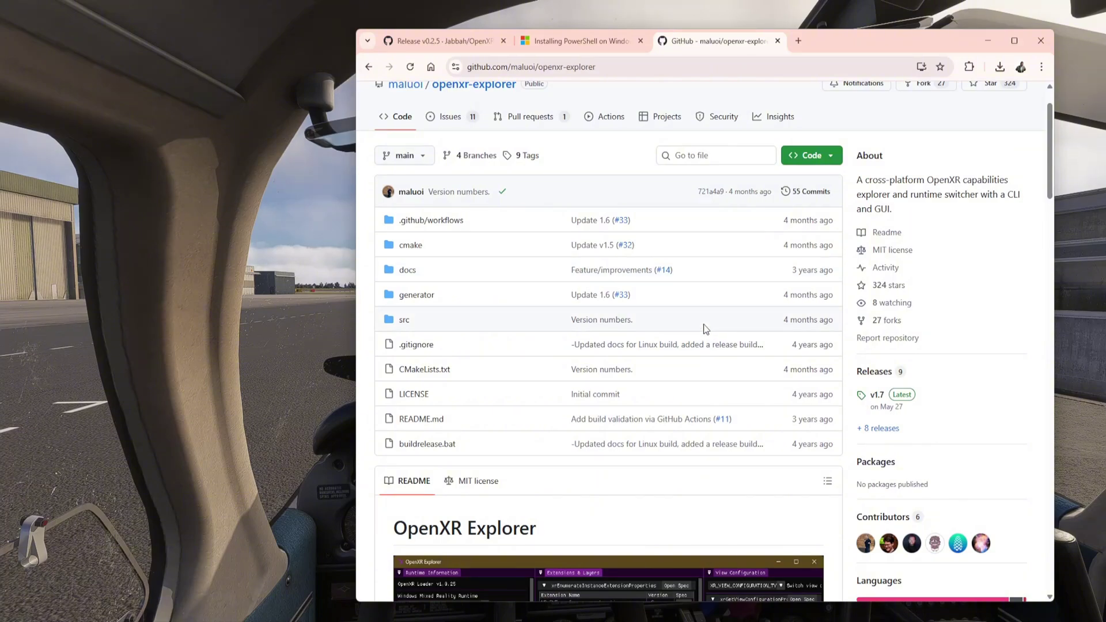
scroll(712, 296, down, 4)
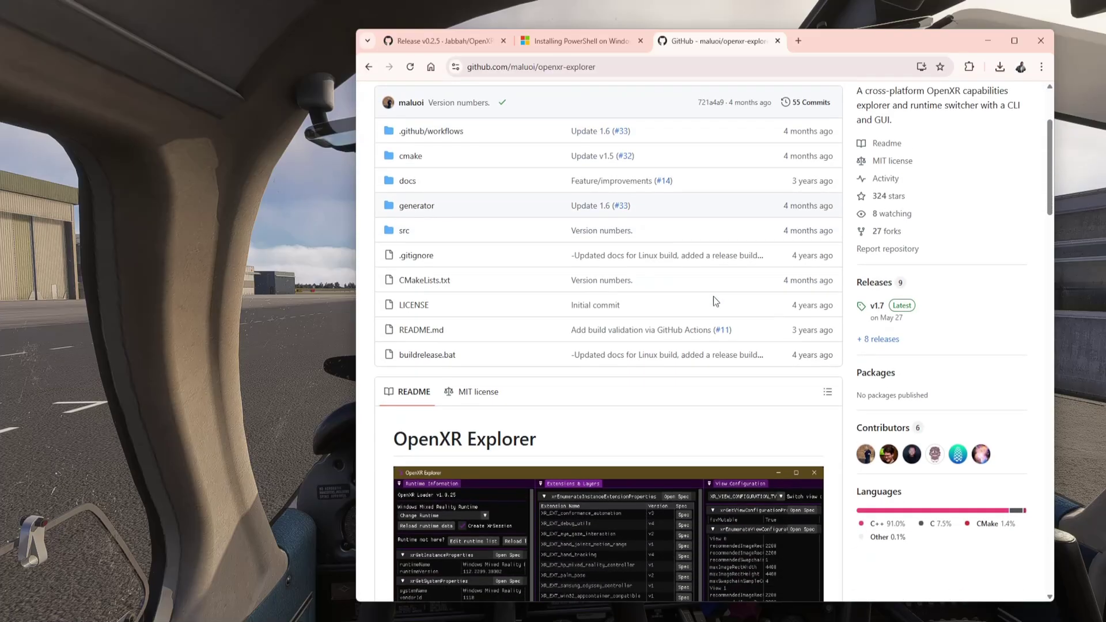
scroll(713, 296, down, 13)
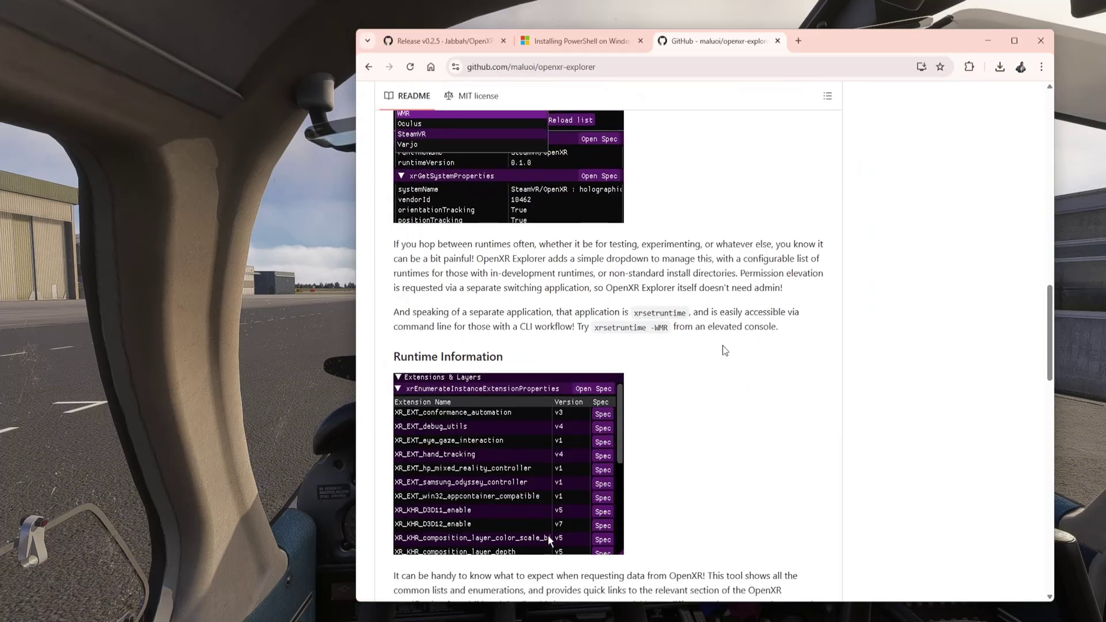
scroll(724, 350, up, 17)
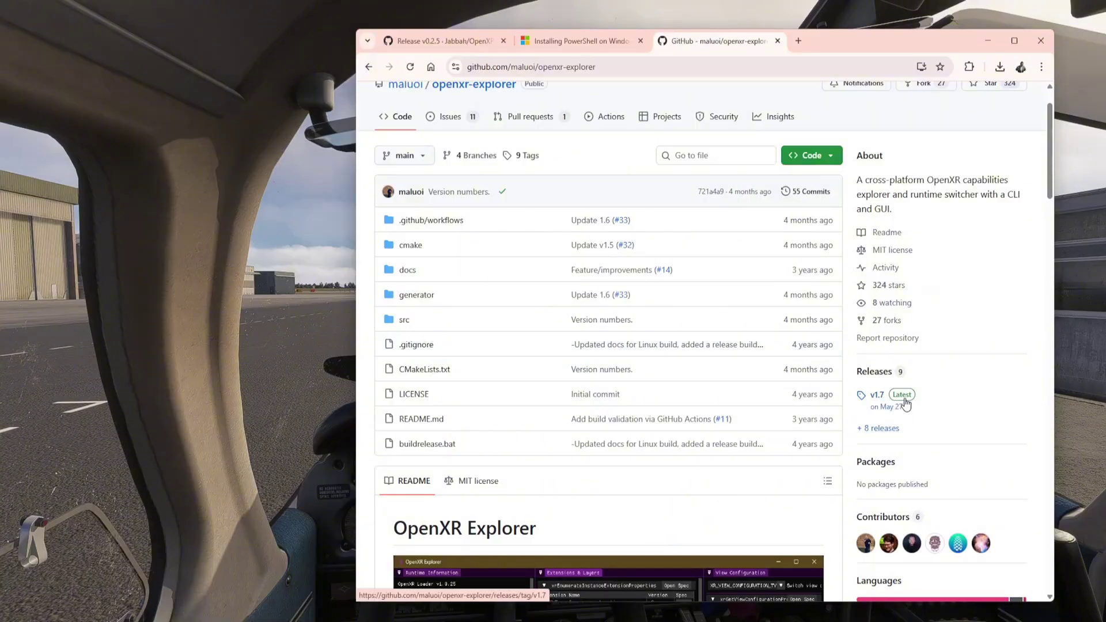
Step: Open the latest openxr-explorer release, v1.7, and examine its installation notes and downloadable assets
click(904, 399)
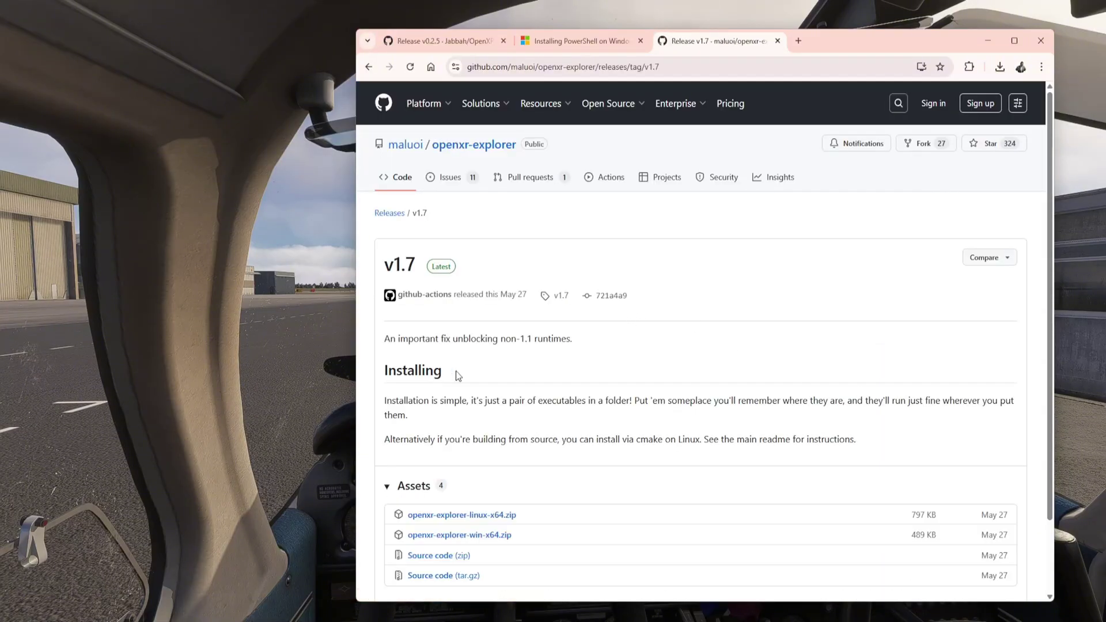
scroll(494, 504, down, 3)
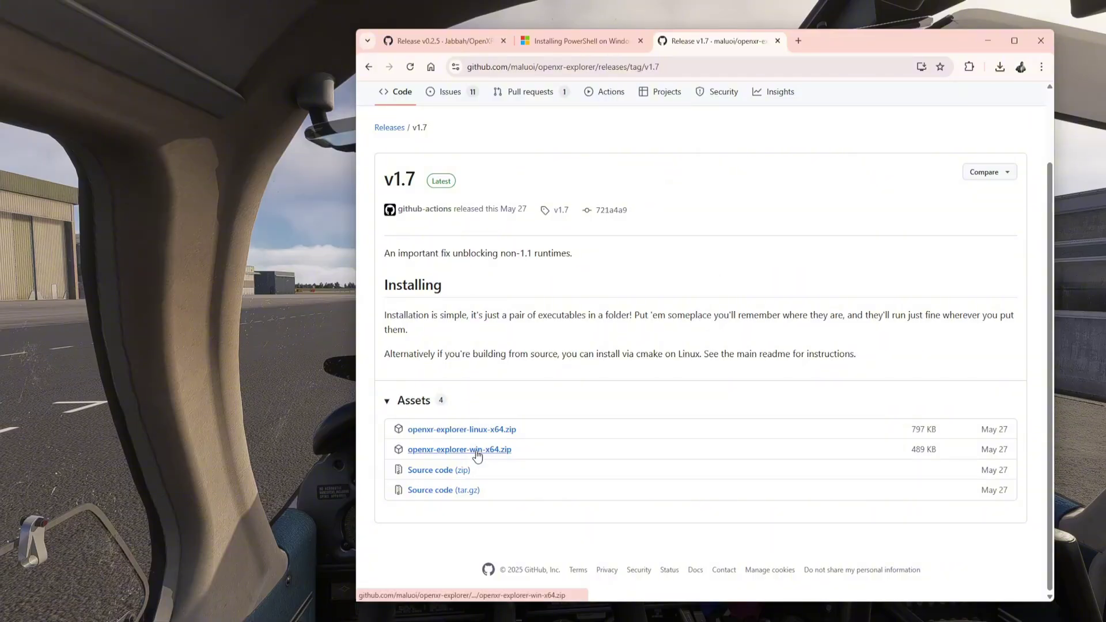
scroll(602, 320, up, 2)
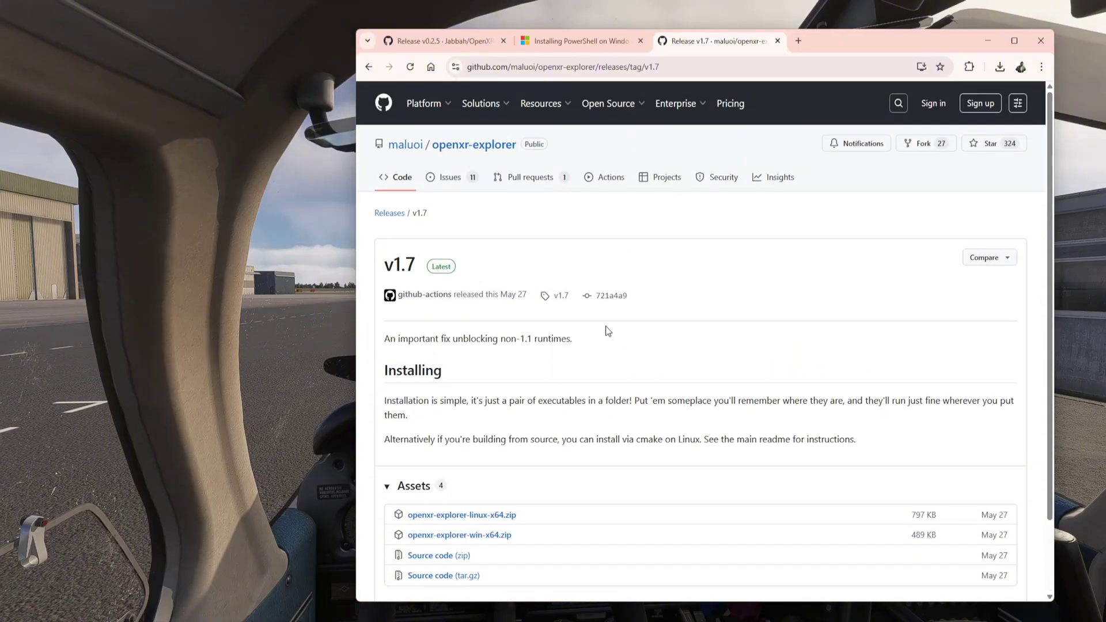
scroll(587, 360, down, 2)
scroll(598, 368, up, 2)
Step: Return to the openxr-explorer repository page, view the README overview, and move the browser window out of the way
click(370, 70)
scroll(650, 382, down, 7)
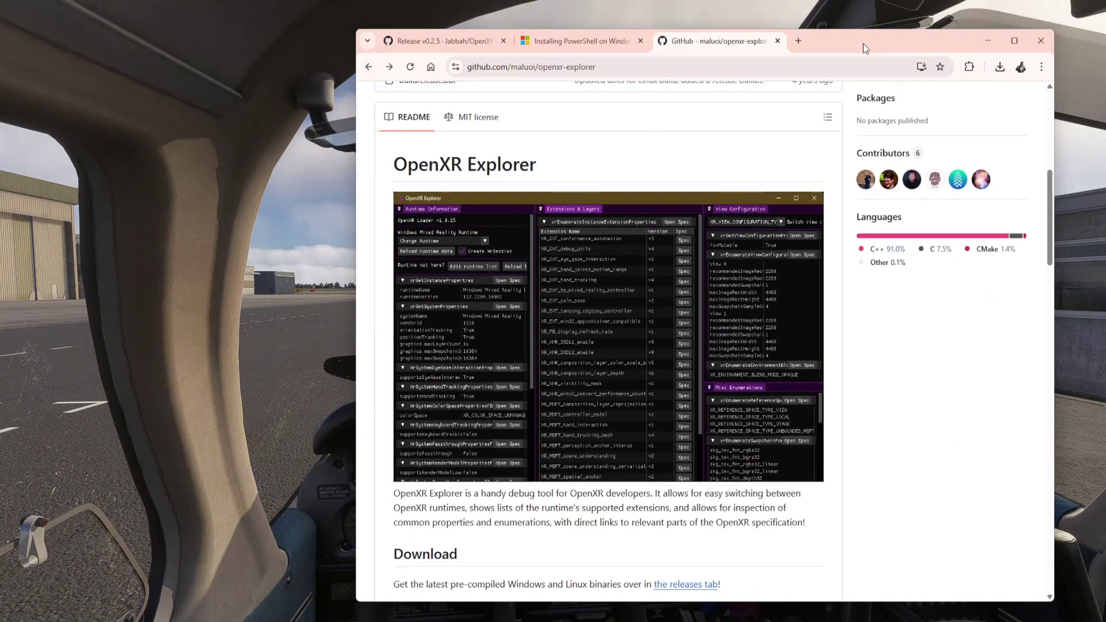
drag(863, 44, 0, 97)
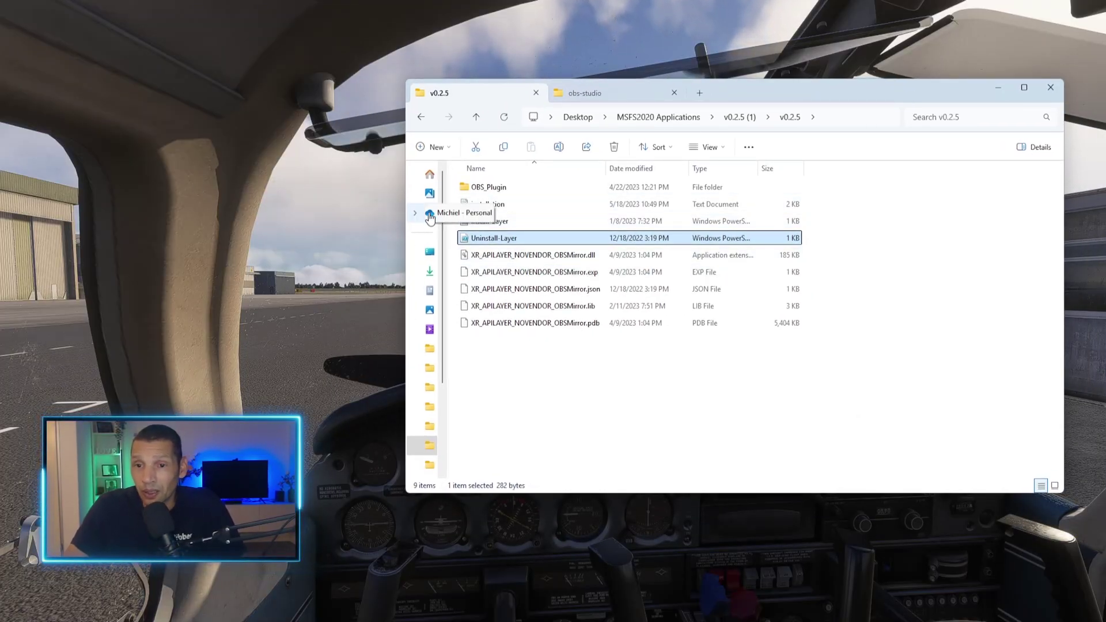
Step: Check the general file properties of the Install-Layer script in the v0.2.5 folder
click(483, 221)
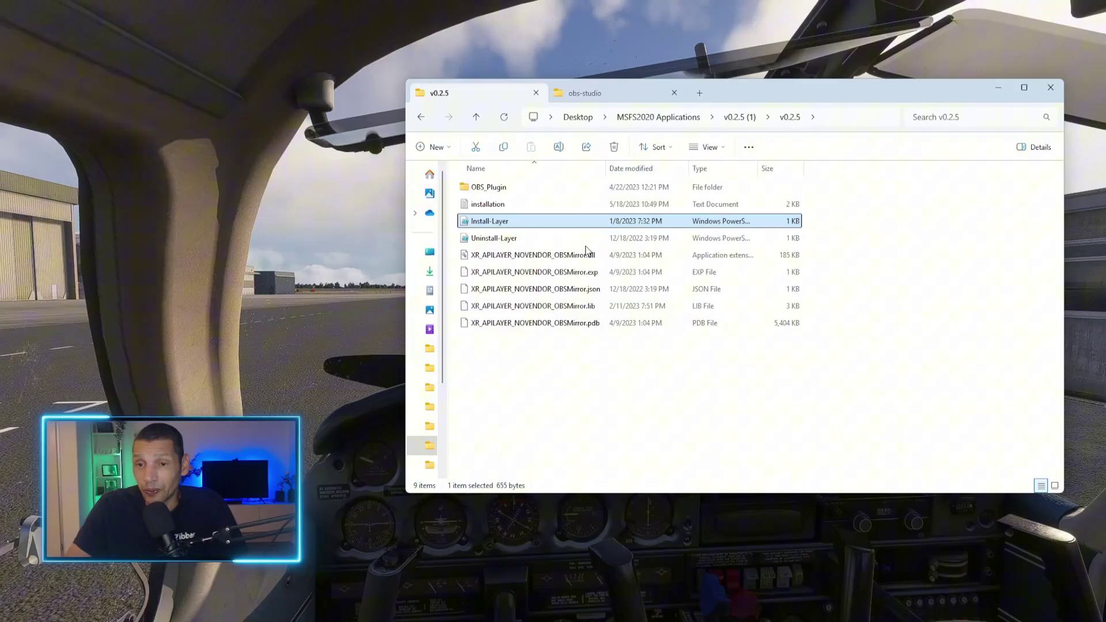
right_click(505, 221)
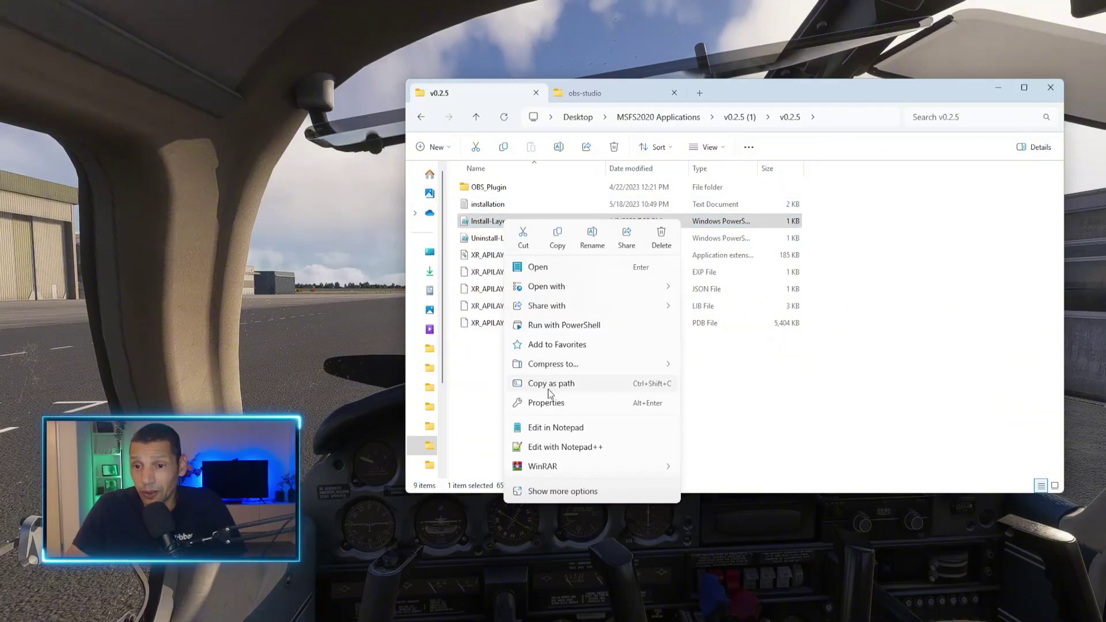
click(547, 403)
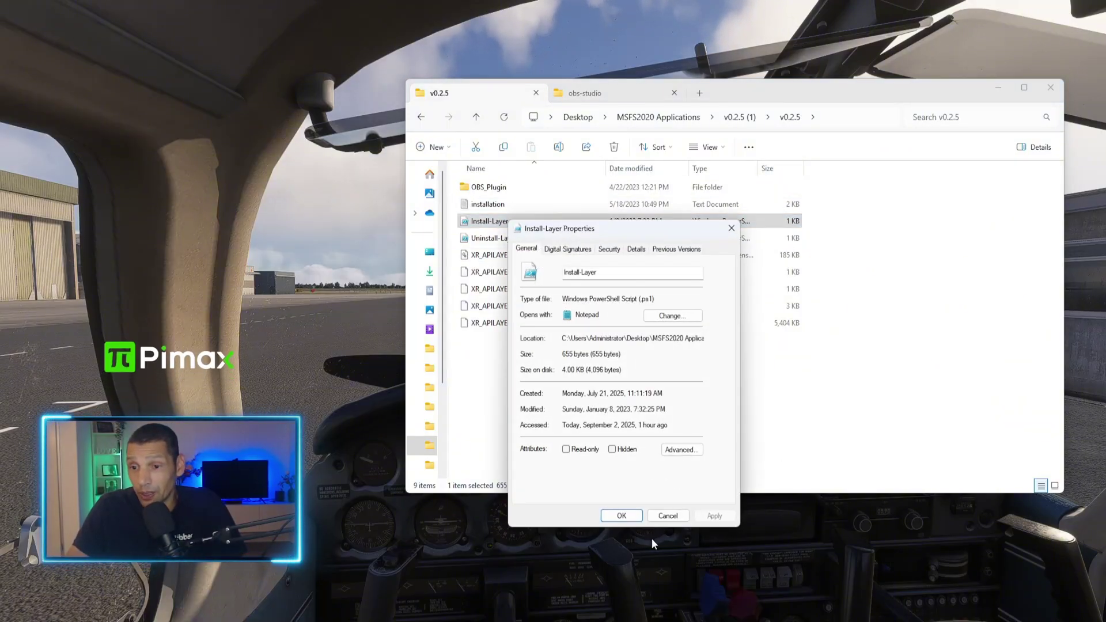
click(668, 516)
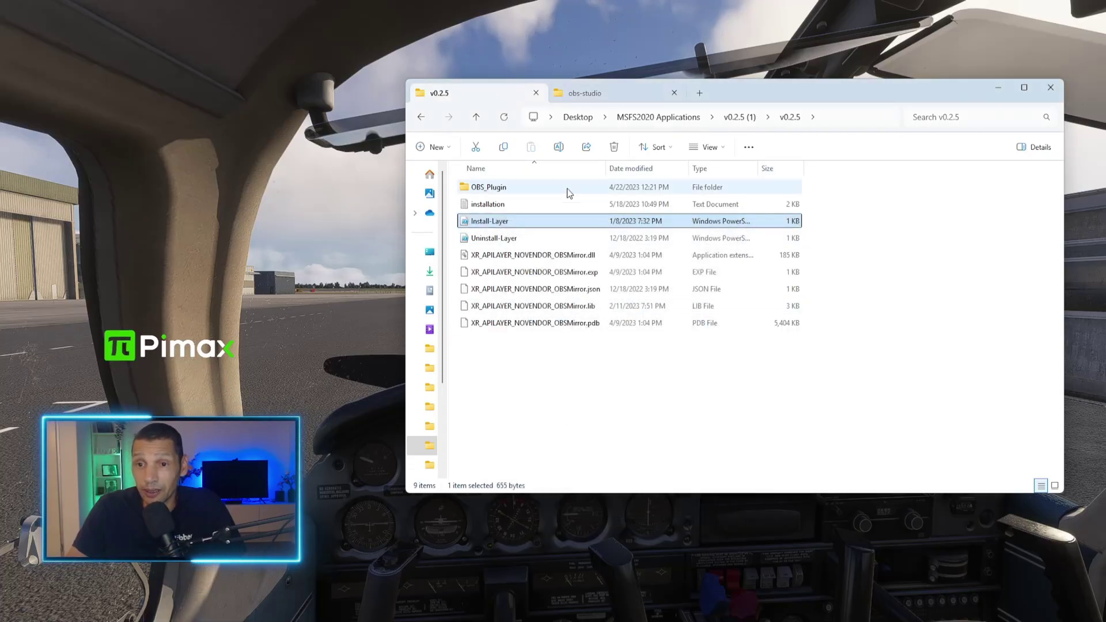
Step: Run the Install-Layer script with PowerShell and move the v0.2.5 folder window aside
right_click(520, 223)
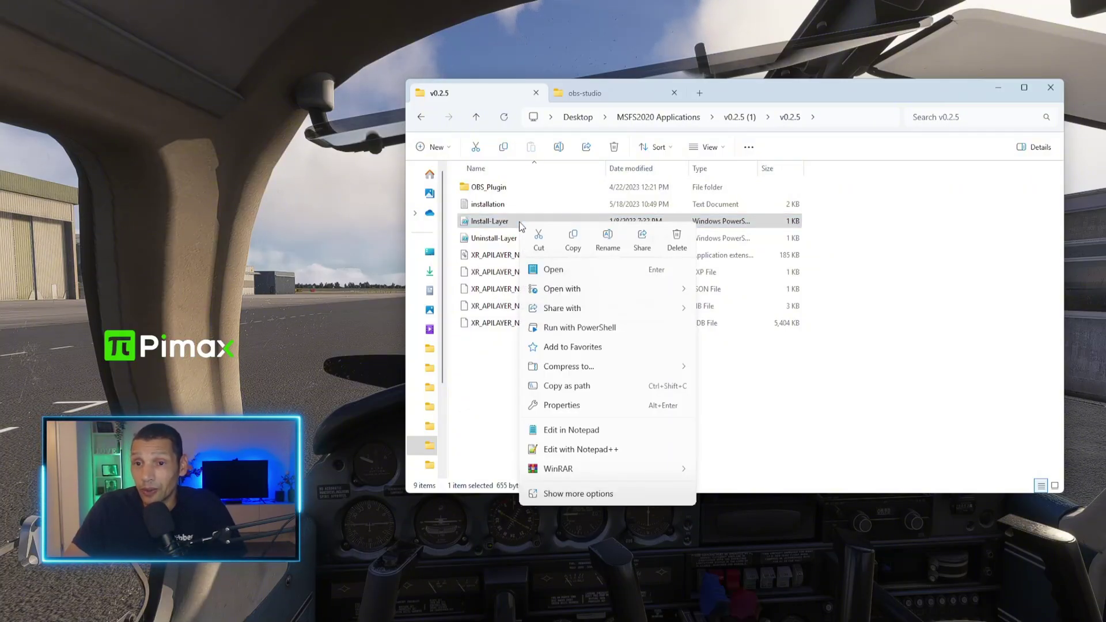
click(564, 327)
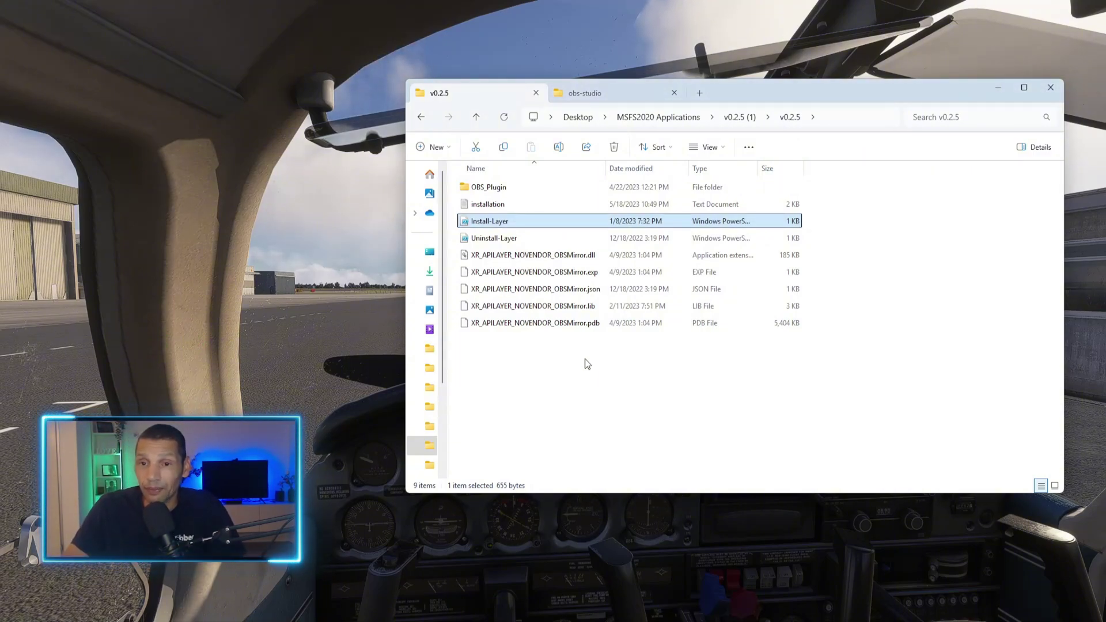
drag(769, 97, 0, 58)
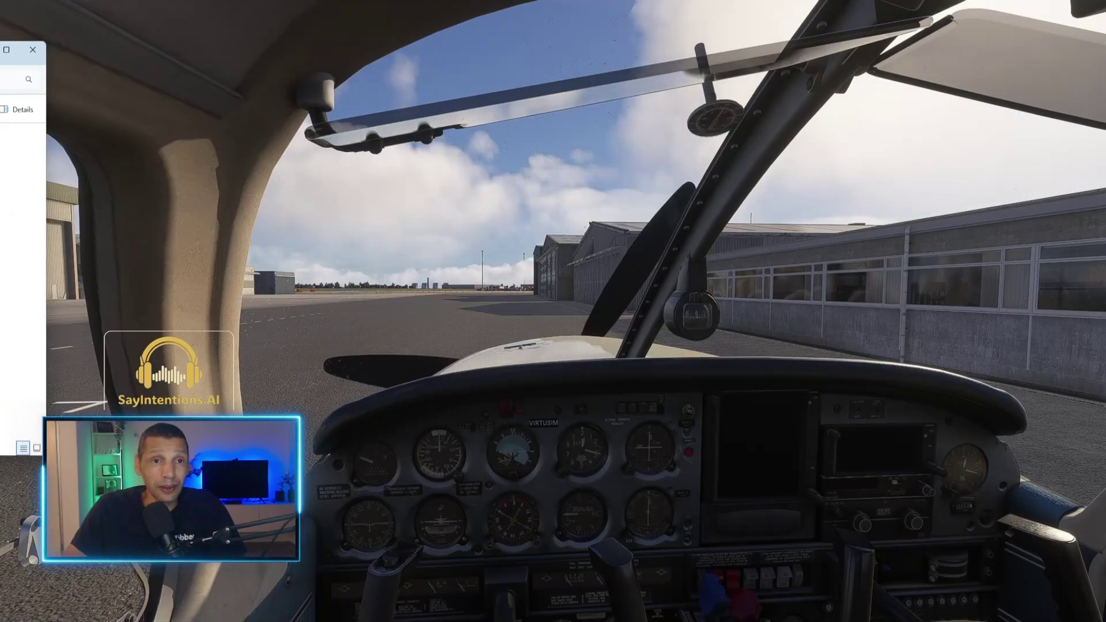
Step: Reload the runtime data in OpenXR Explorer to check the list of installed API layers
key(alt+F4)
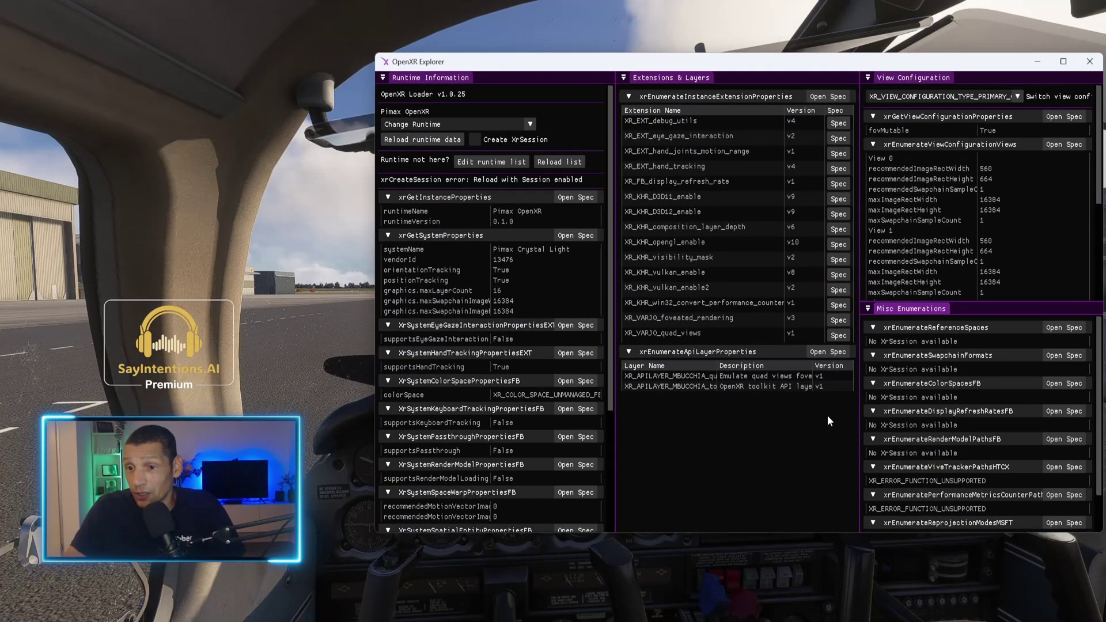
click(423, 142)
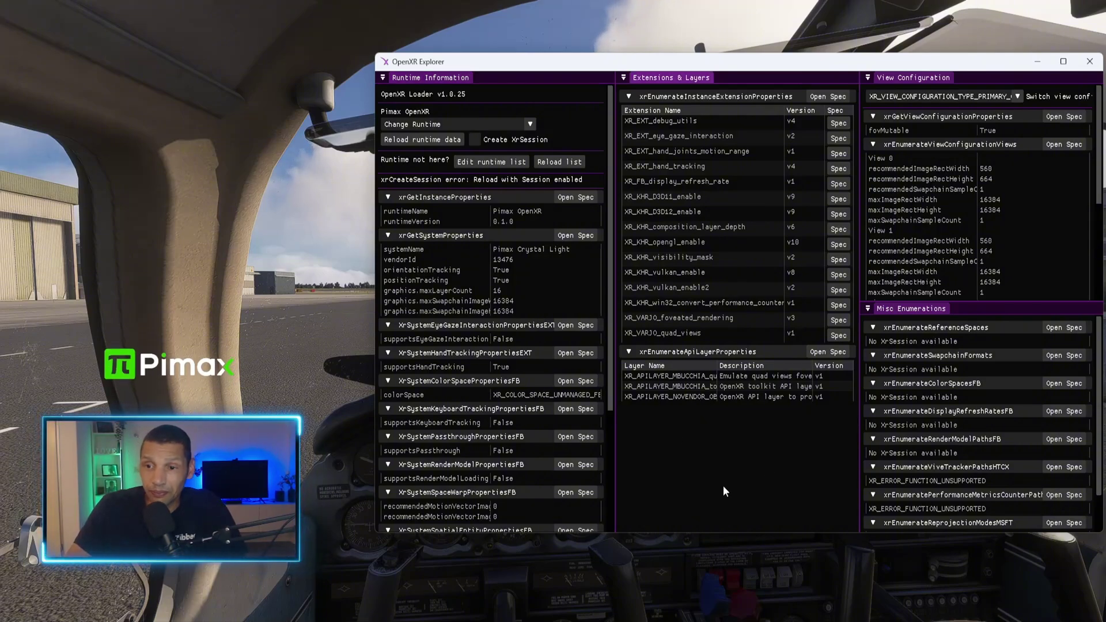
drag(887, 69, 830, 92)
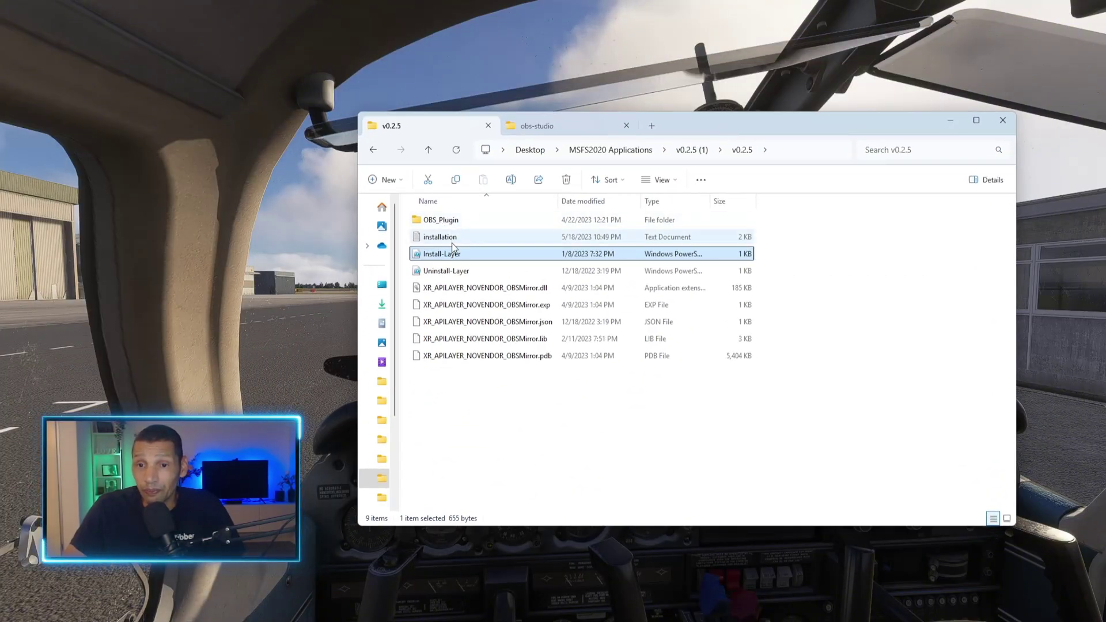
Step: Copy the data and obs-plugins folders from OBS_Plugin and go to the obs-studio folder
click(459, 222)
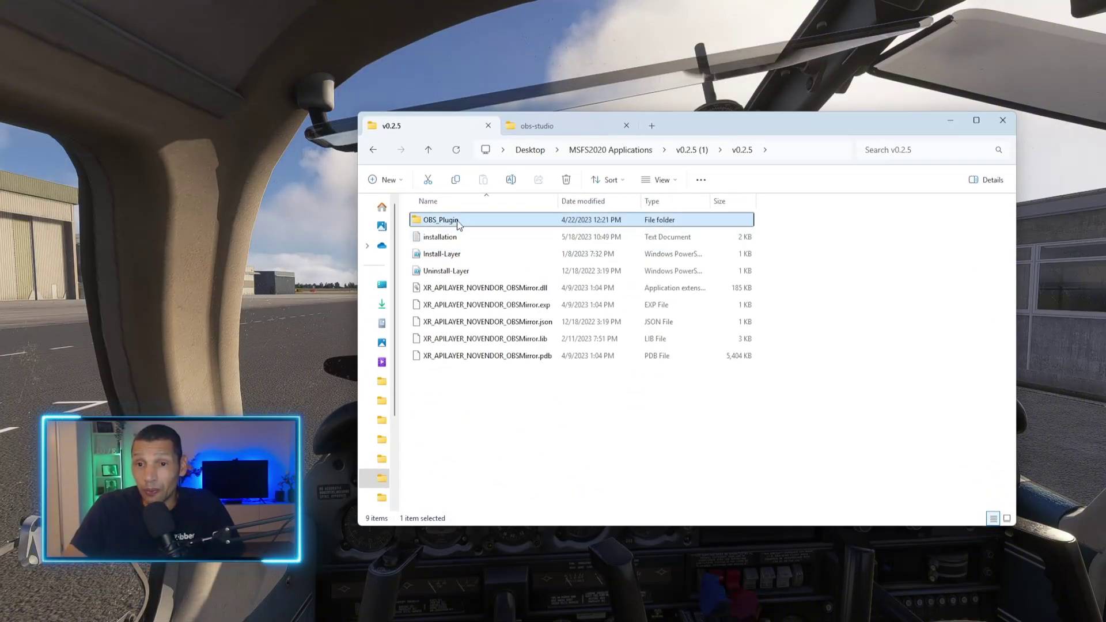
double_click(458, 223)
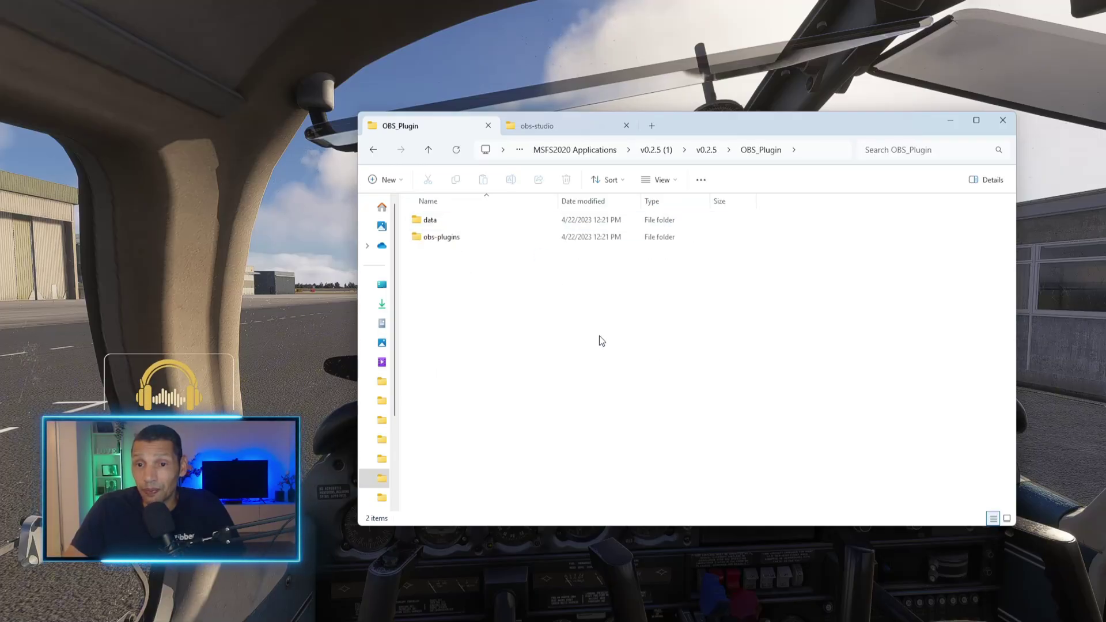
drag(599, 336, 402, 218)
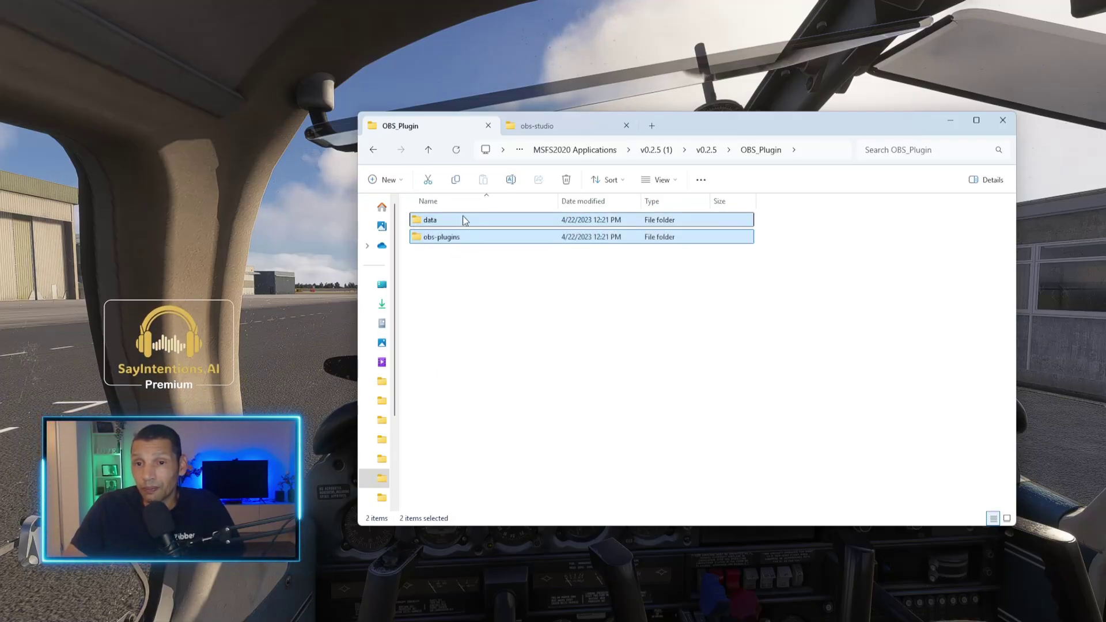
click(455, 181)
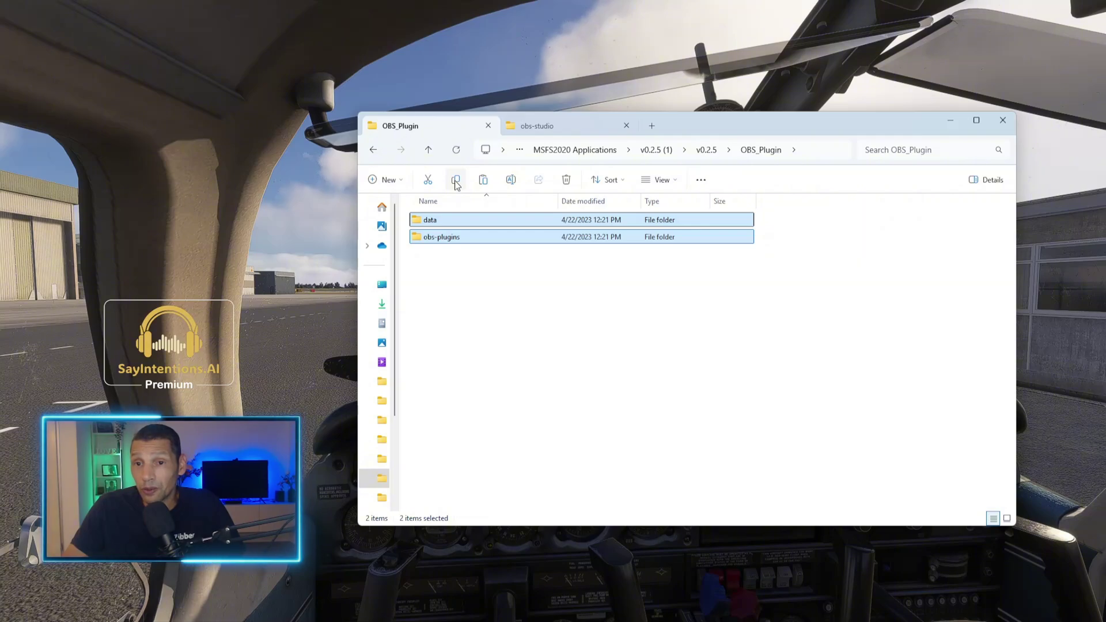
click(569, 126)
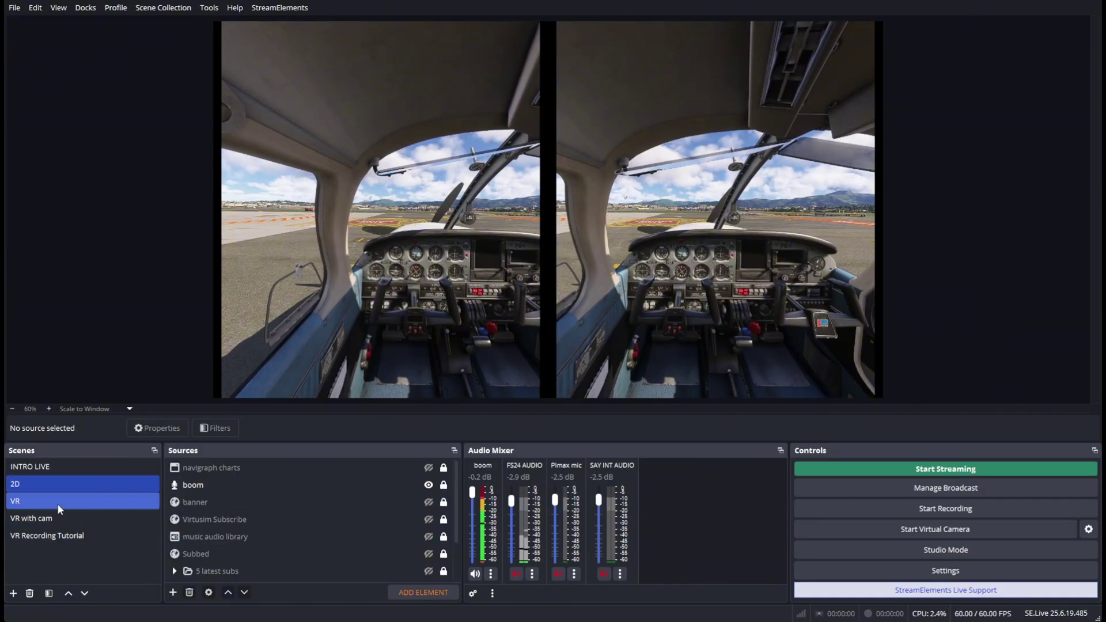
Step: Switch to the VR Recording Tutorial scene in OBS Studio
click(51, 536)
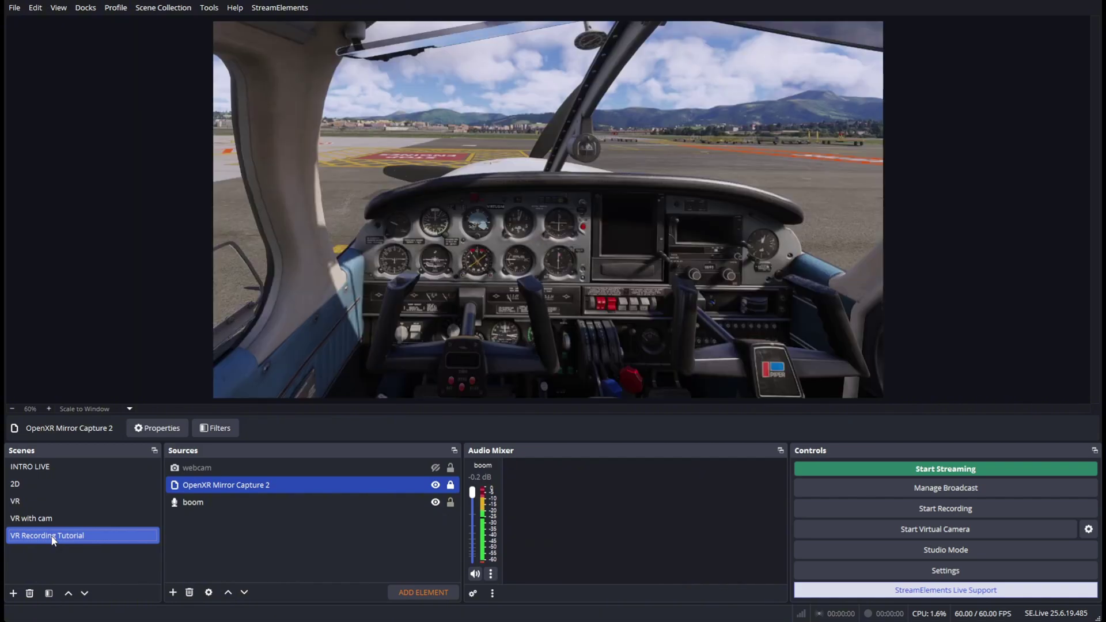
click(54, 538)
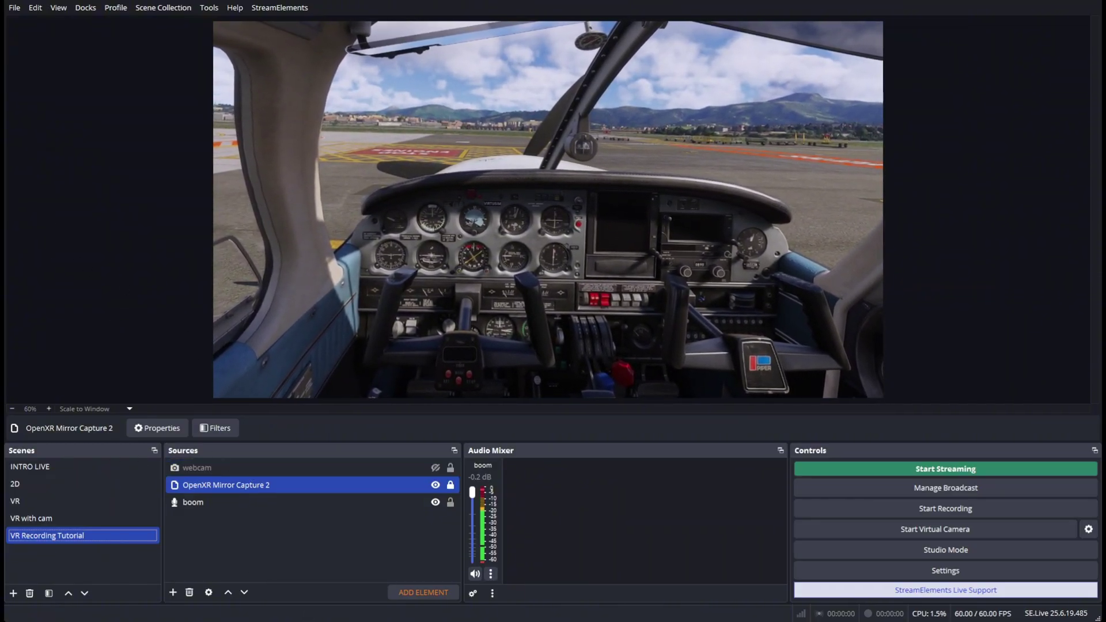
key(Return)
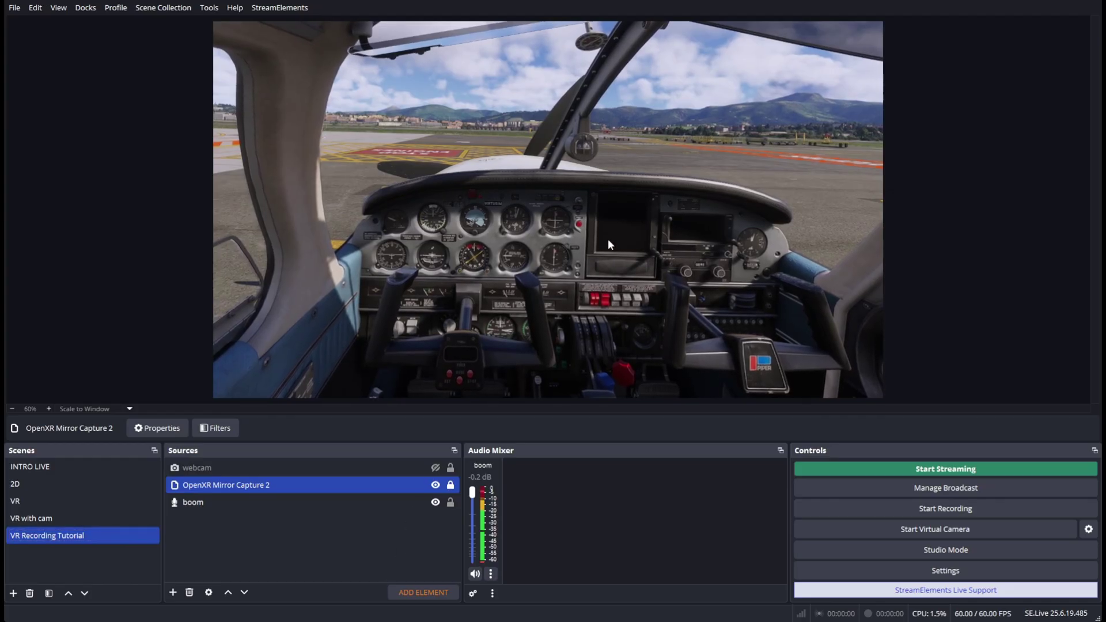
Step: Open the properties of the OpenXR Mirror Capture 2 source and enlarge the dialog
click(233, 485)
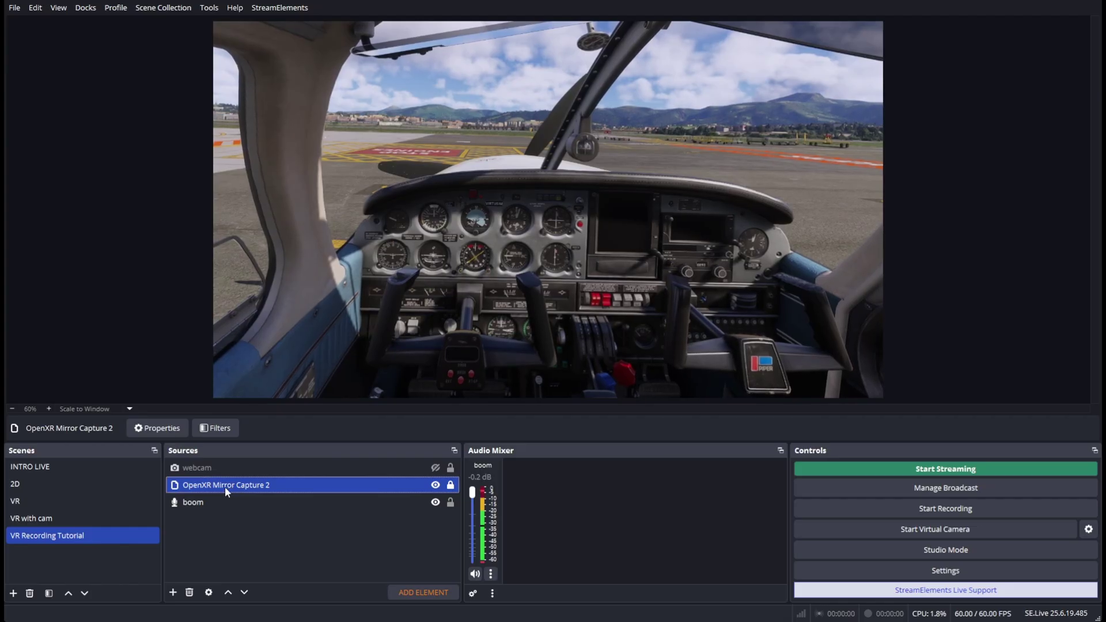
click(251, 516)
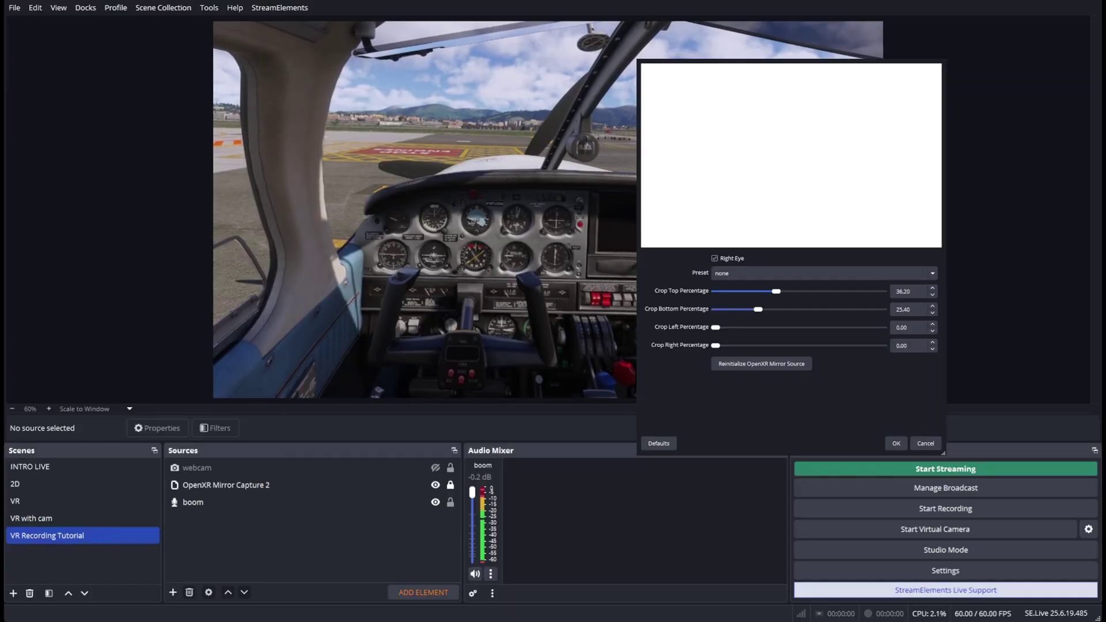
drag(943, 453, 1023, 554)
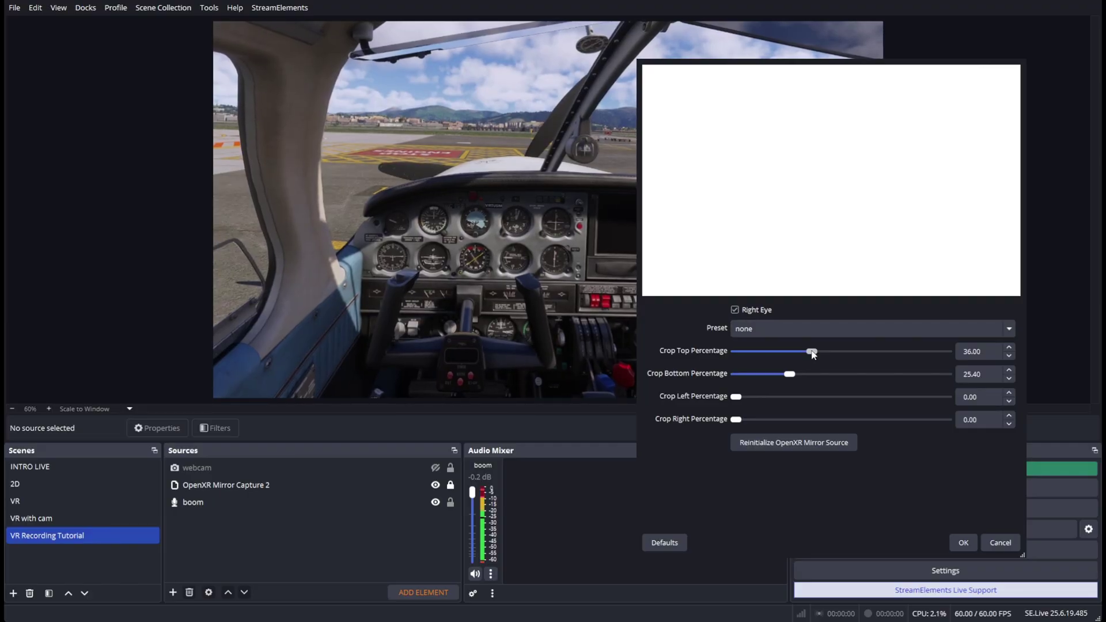
Step: Try a lower top crop of 13.40, reset the mirror source's properties to their defaults, and clear the dialog away from the preview
drag(816, 356, 764, 351)
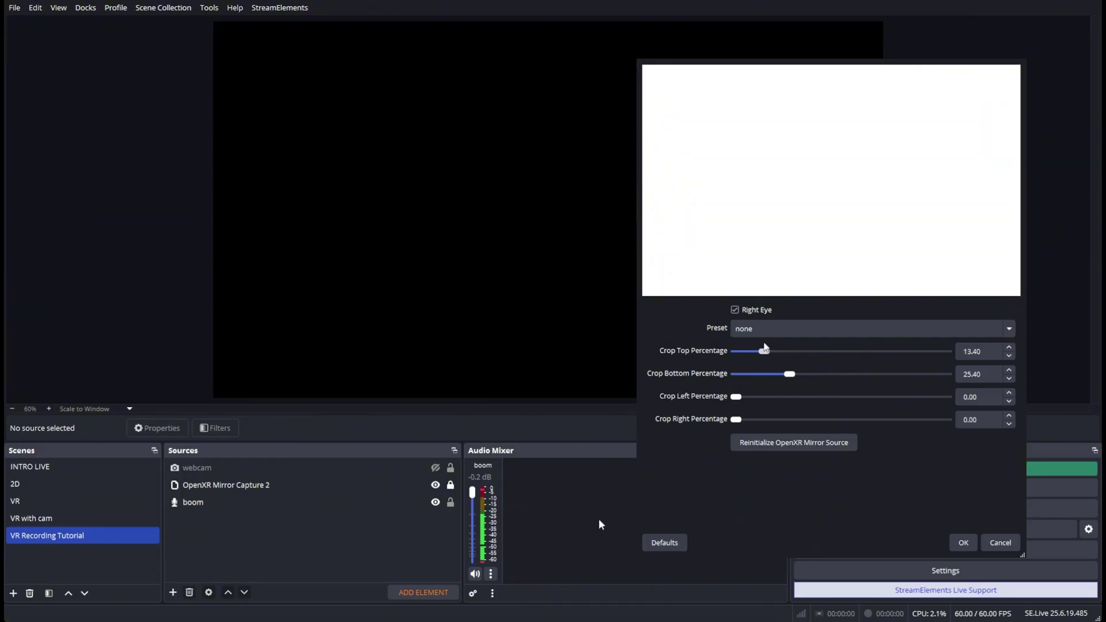
click(664, 543)
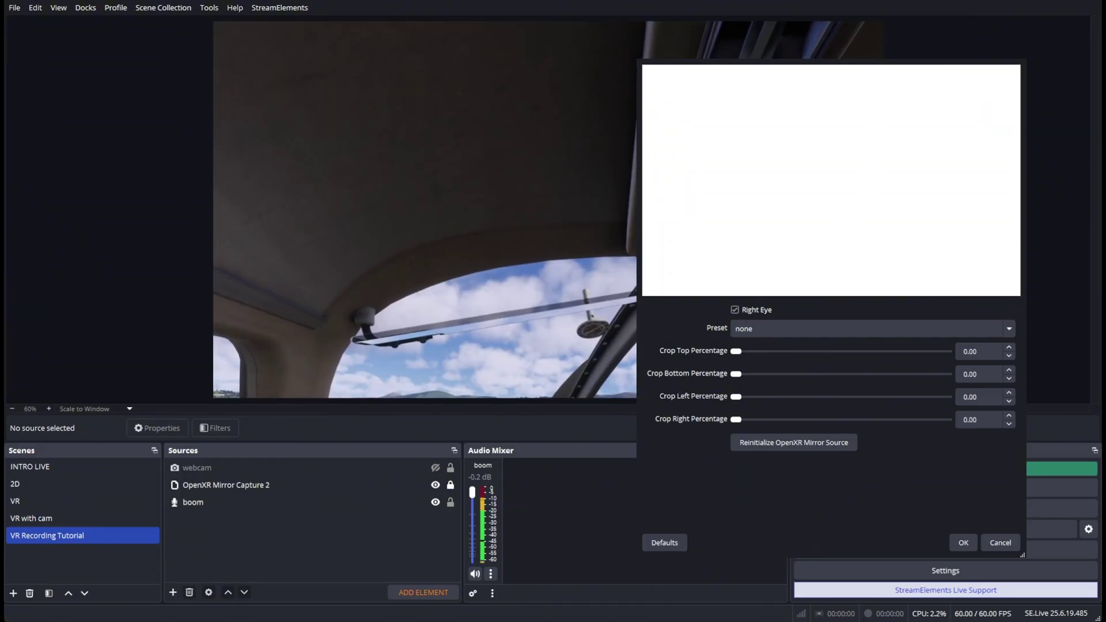
drag(885, 61, 1105, 115)
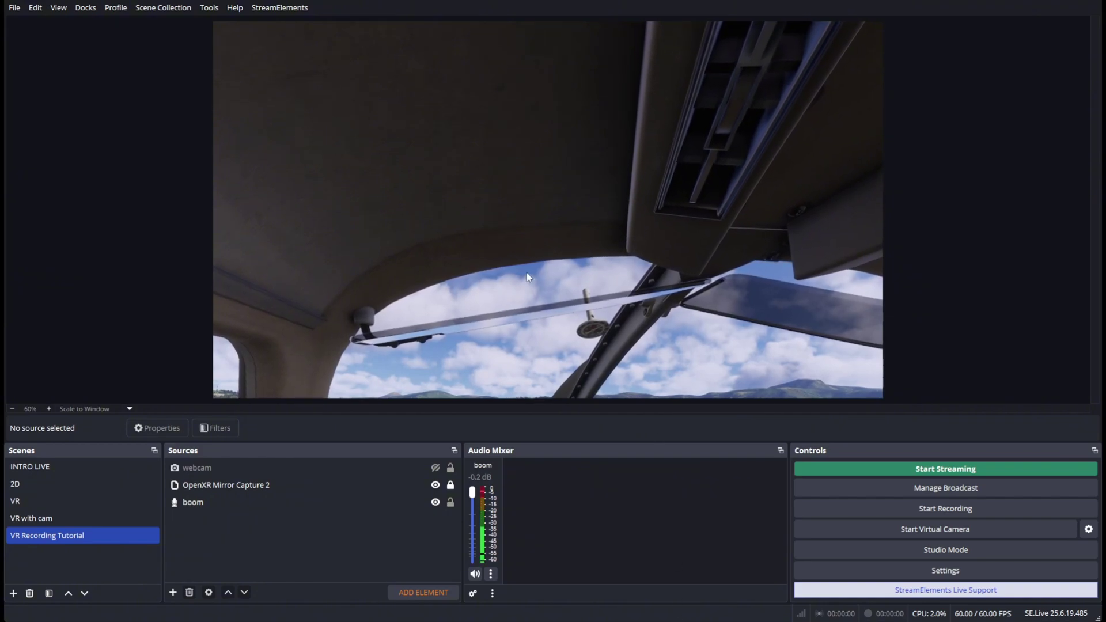
Step: Unlock the OpenXR Mirror Capture 2 source and shift its image upward in the preview to bring the cockpit panel into the canvas
click(456, 488)
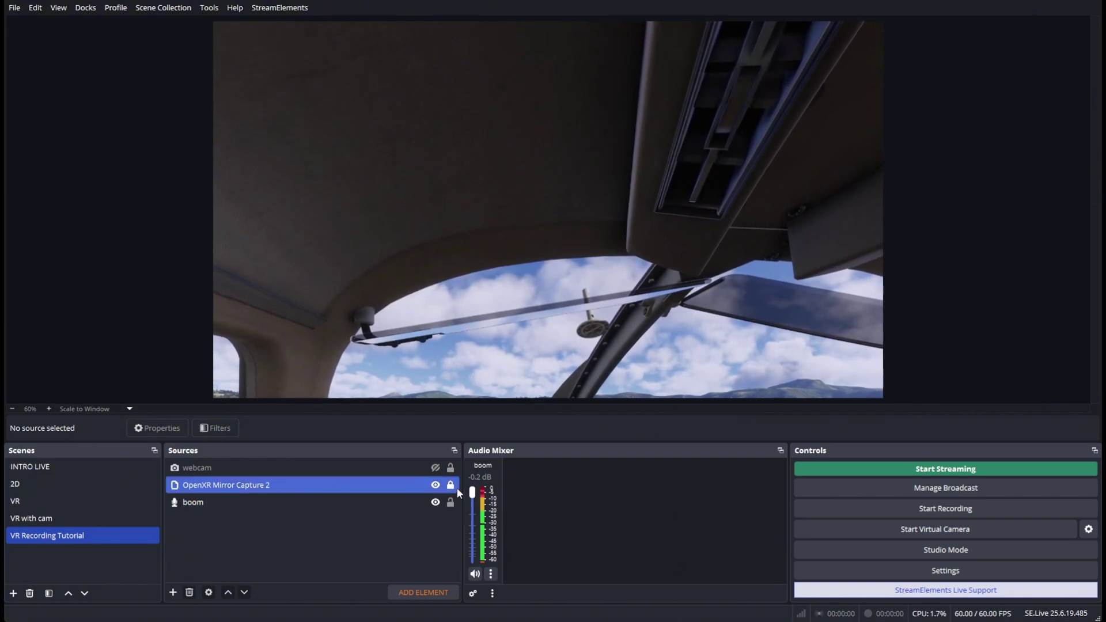
click(691, 317)
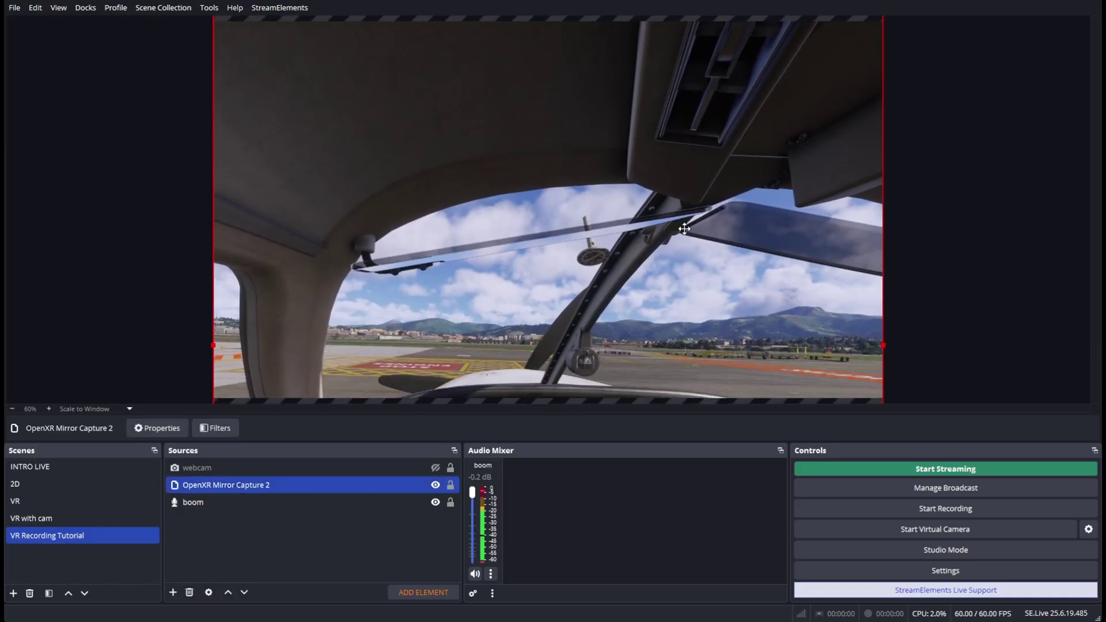
drag(673, 334, 639, 296)
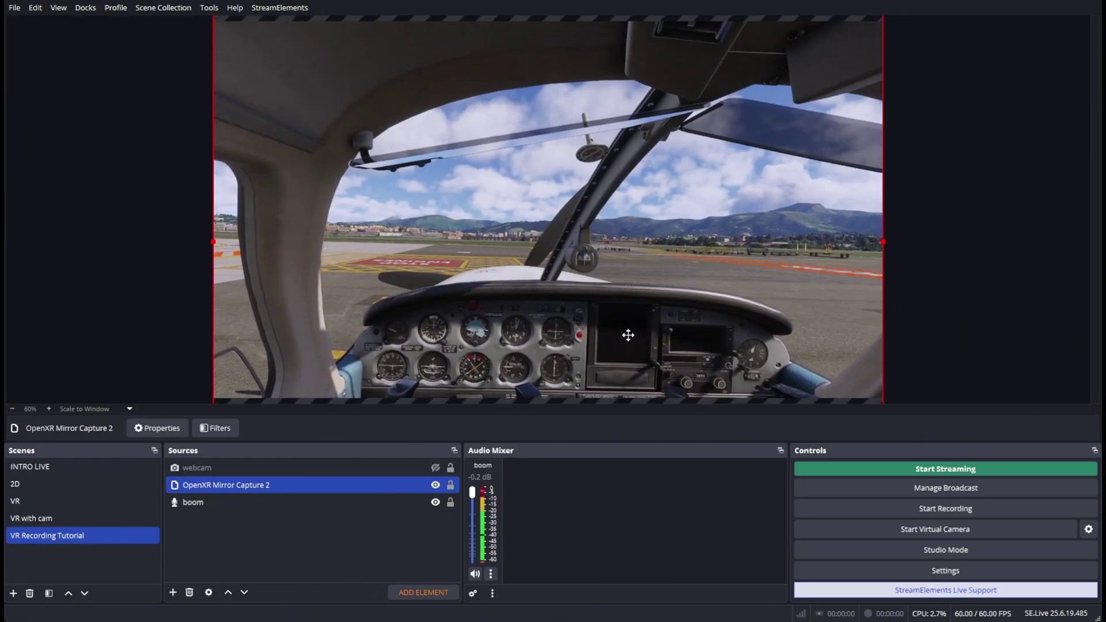
drag(628, 334, 589, 220)
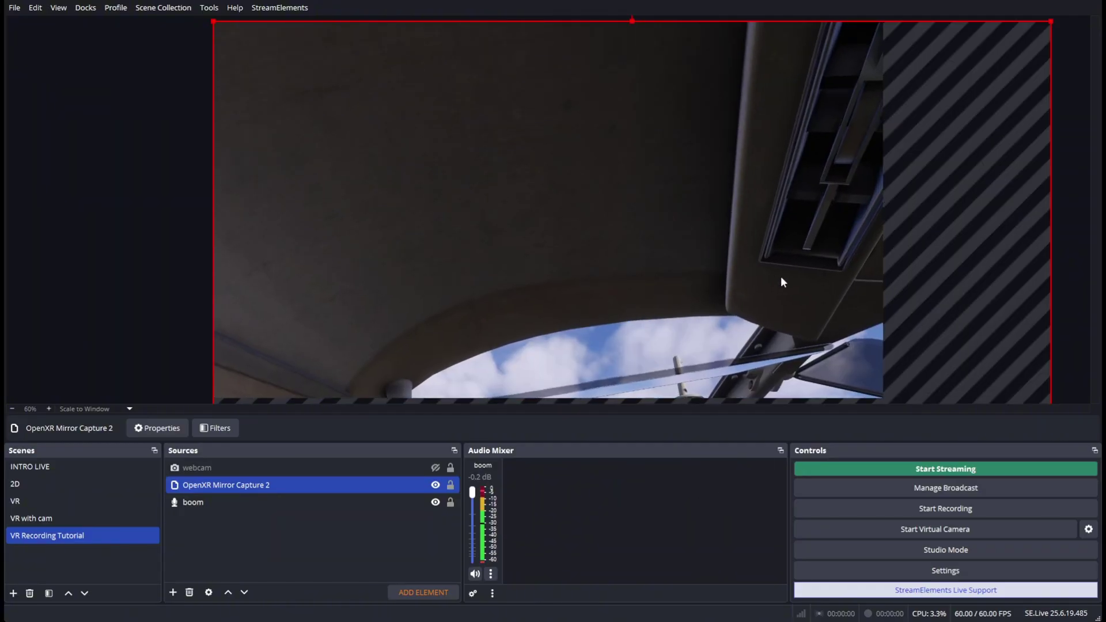
Step: Reposition the oversized mirror capture, scale it down to the canvas width, and adjust its vertical placement to frame the instrument panel and windshield
drag(780, 275, 780, 197)
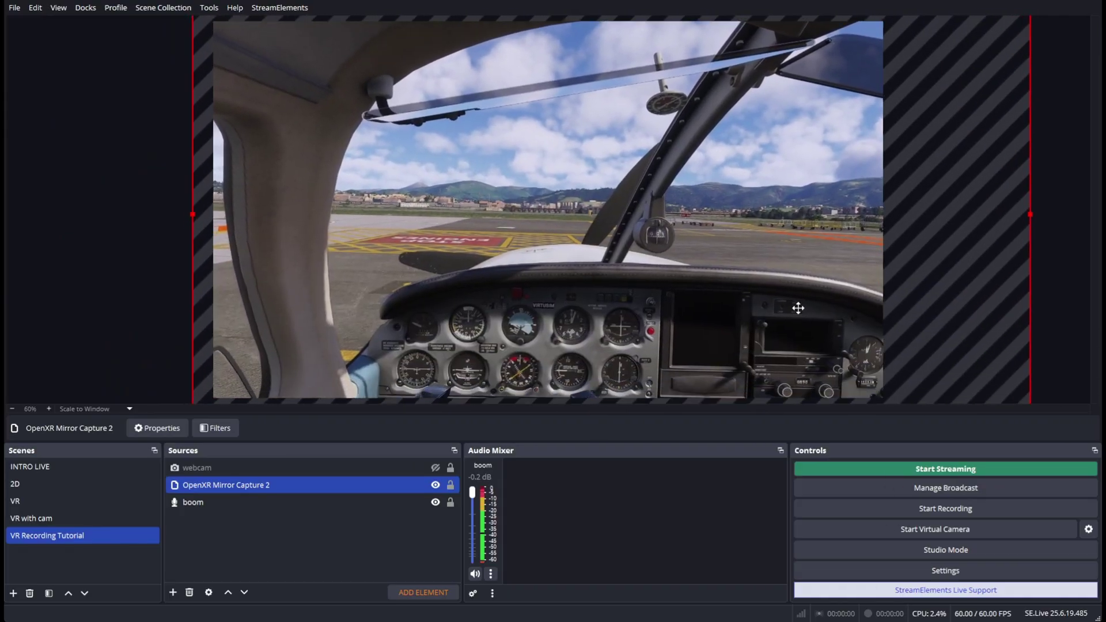
mouse_move(797, 308)
mouse_down()
mouse_move(777, 309)
mouse_move(791, 255)
mouse_move(792, 300)
mouse_up()
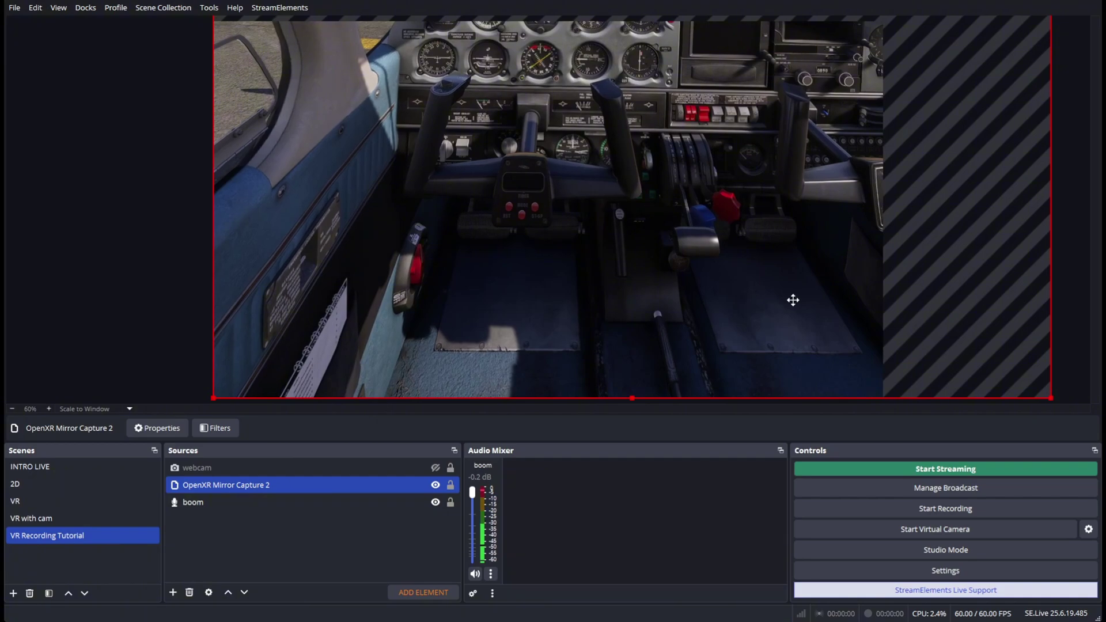
drag(789, 222, 750, 238)
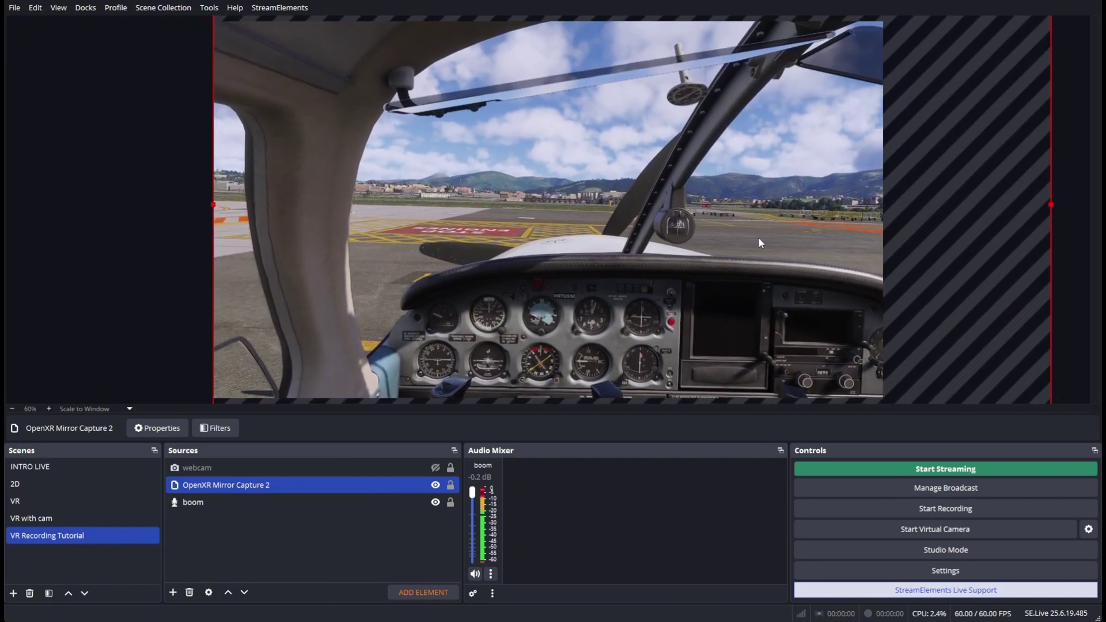
drag(1051, 203, 886, 214)
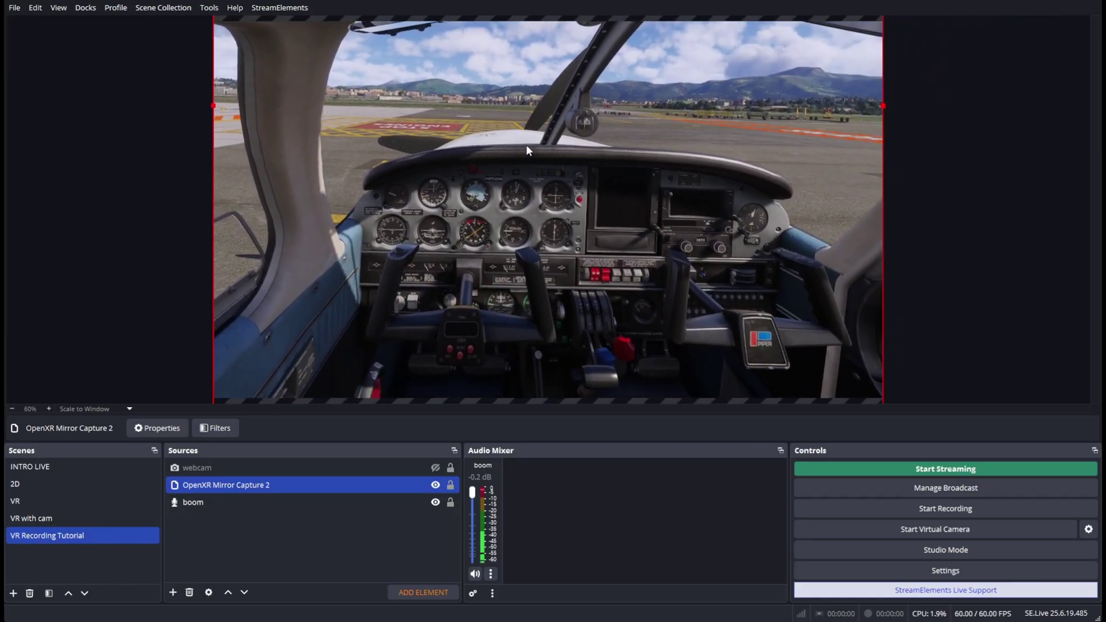
drag(526, 144, 537, 218)
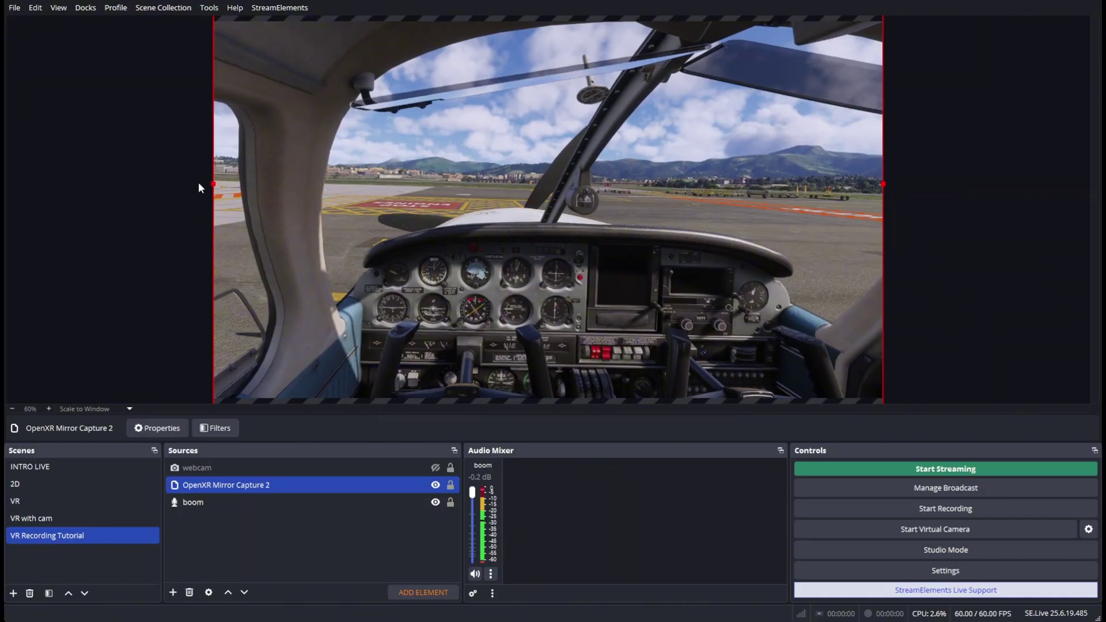
drag(486, 190, 486, 219)
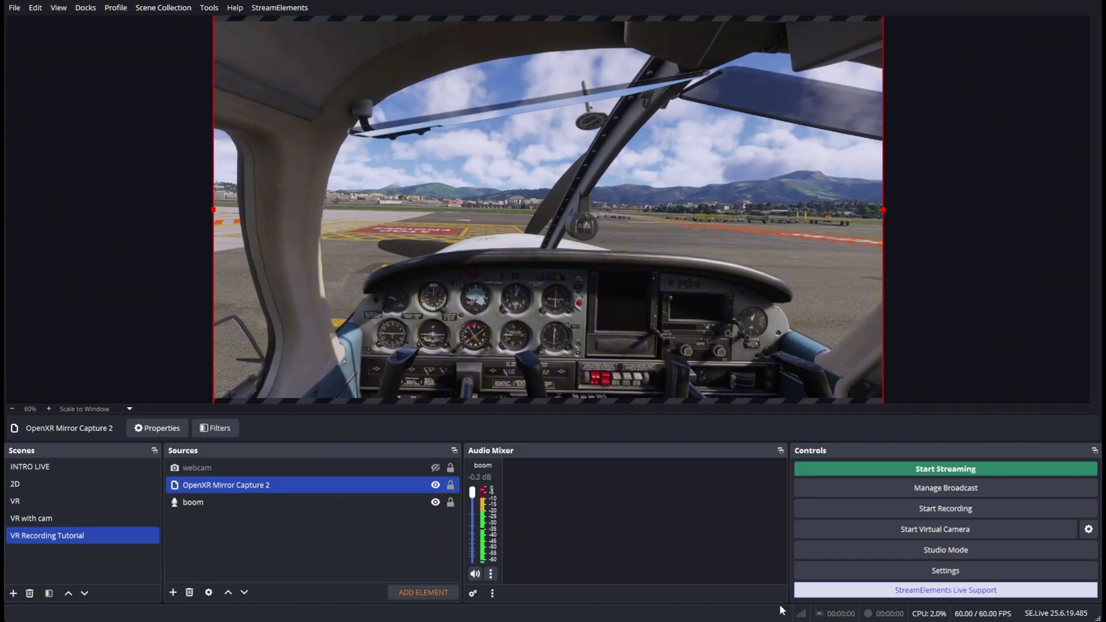
Step: Set the top crop percentage of OpenXR Mirror Capture 2 to 36.80 and inspect the uncovered area of the canvas
double_click(536, 288)
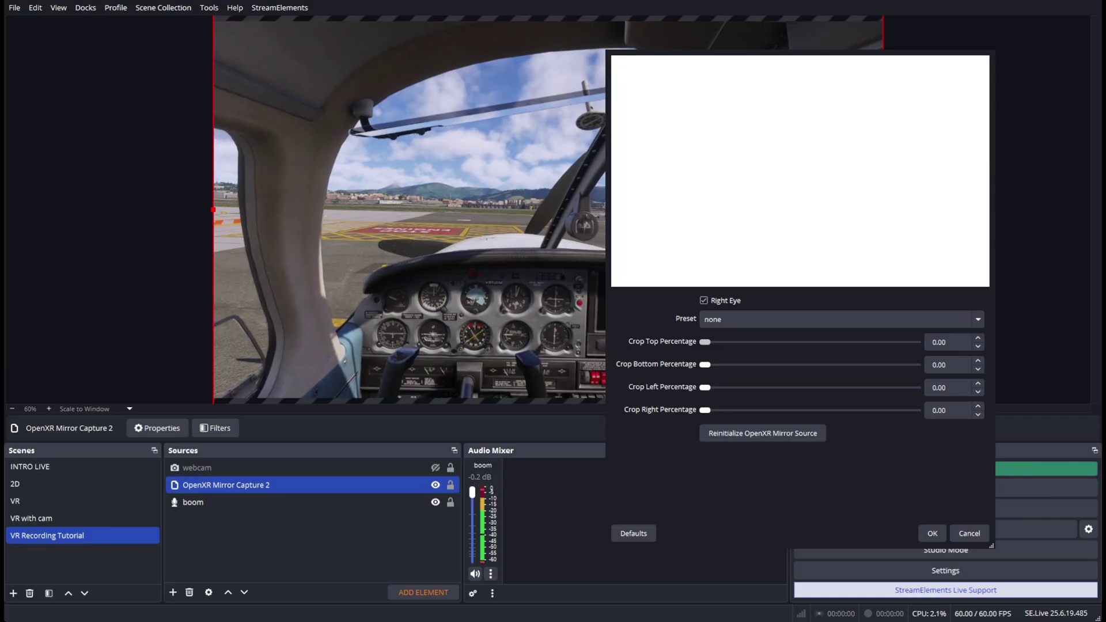
drag(704, 342, 782, 345)
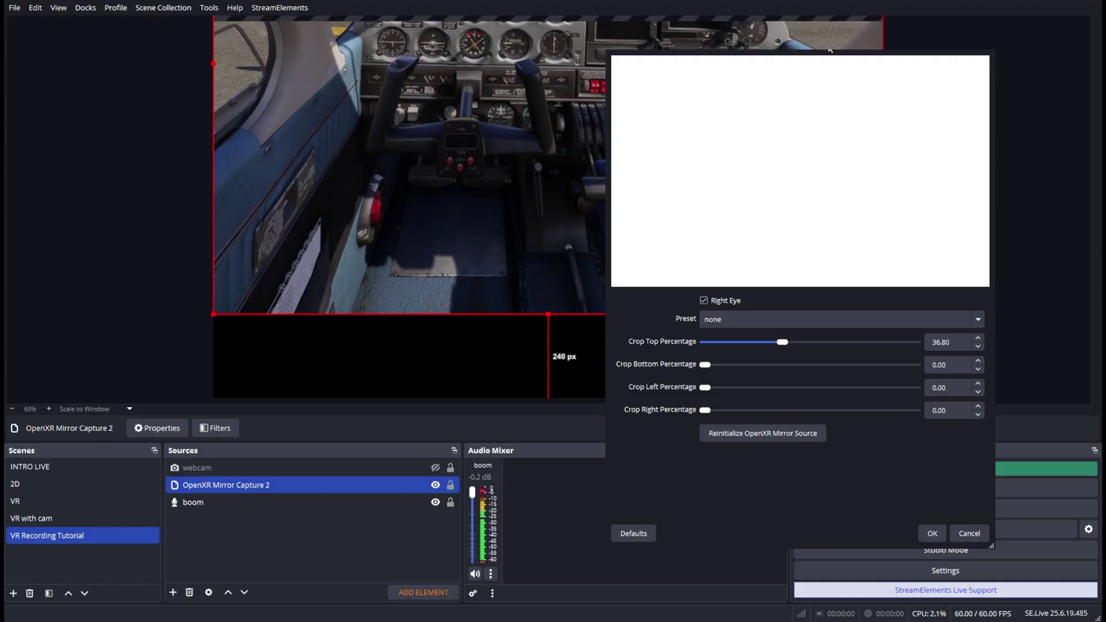
drag(830, 50, 1105, 62)
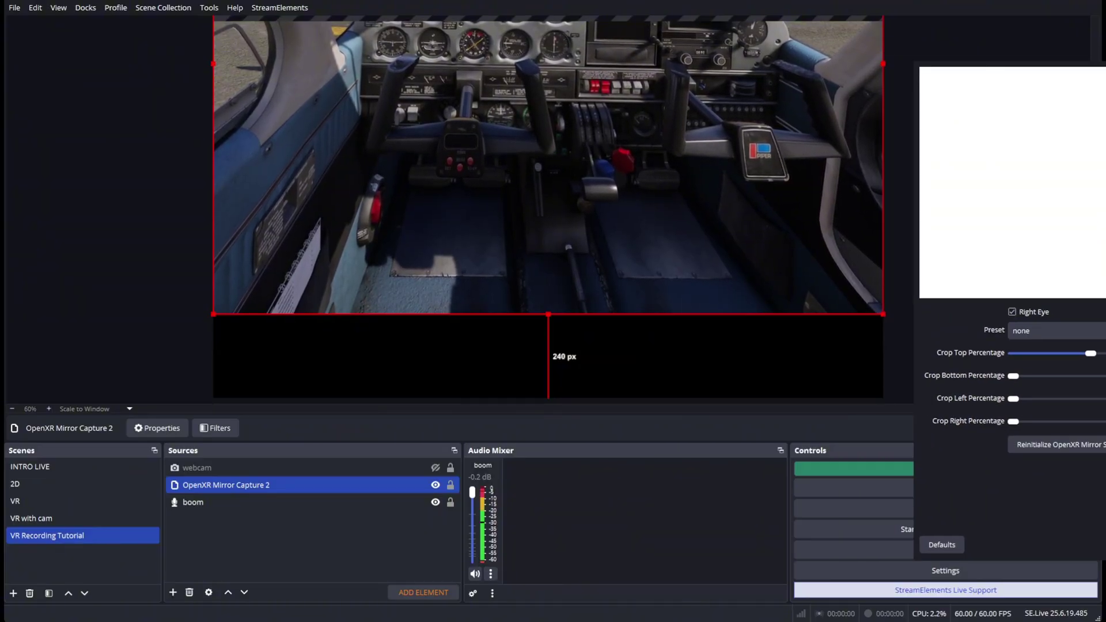
click(521, 355)
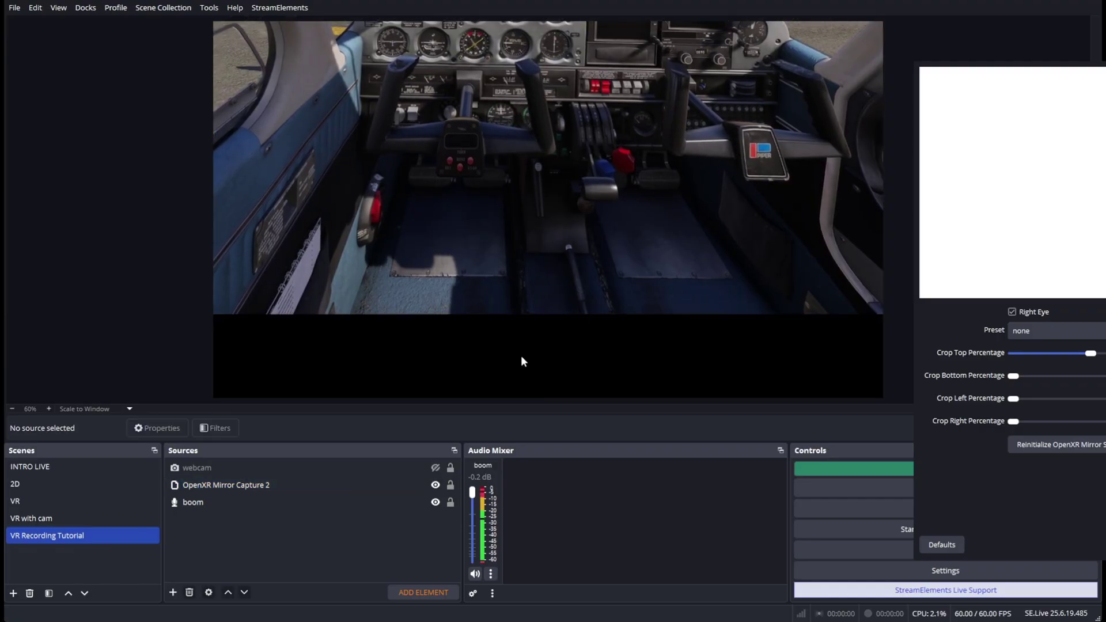
click(413, 234)
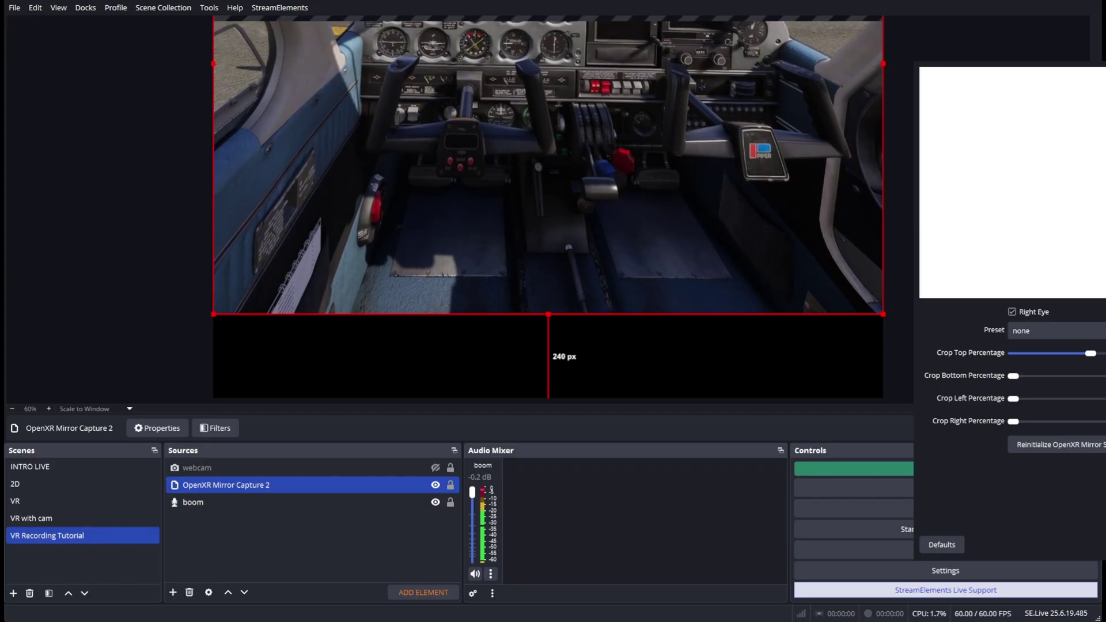
Step: Set the bottom crop percentage to 23.90 and move the cropped capture down to align with the top edge of the canvas
drag(1005, 53, 147, 37)
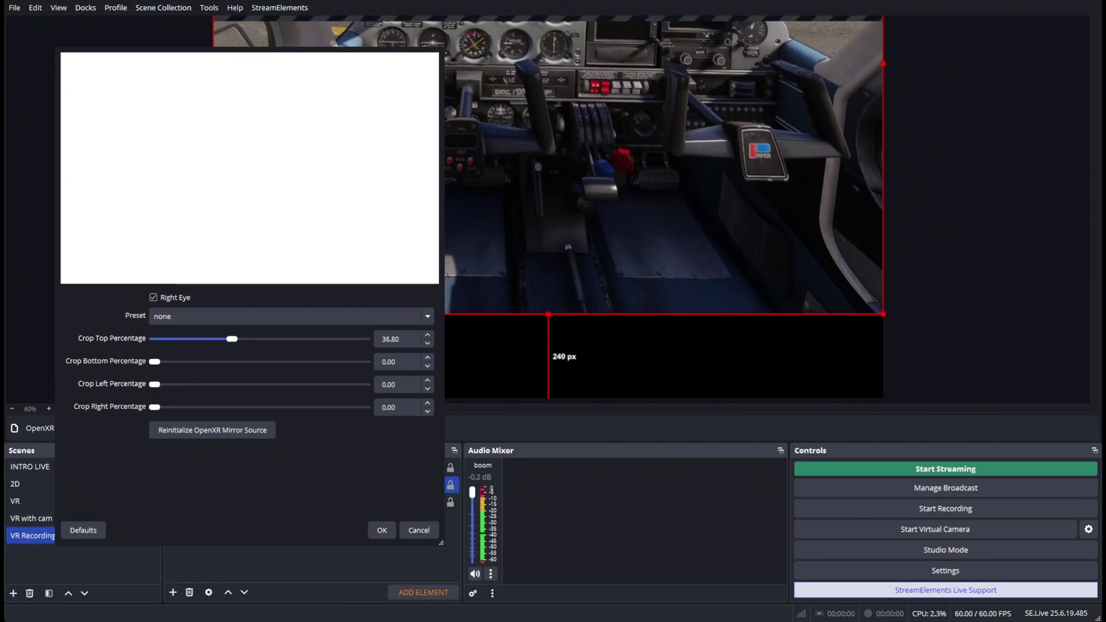
drag(154, 362, 205, 364)
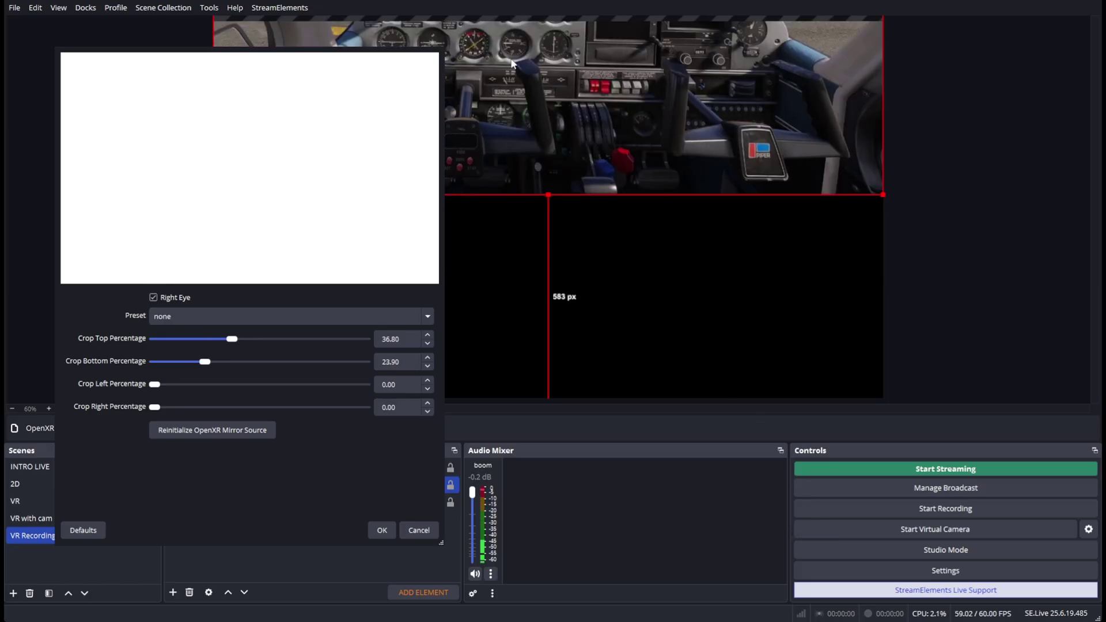
drag(508, 86, 506, 287)
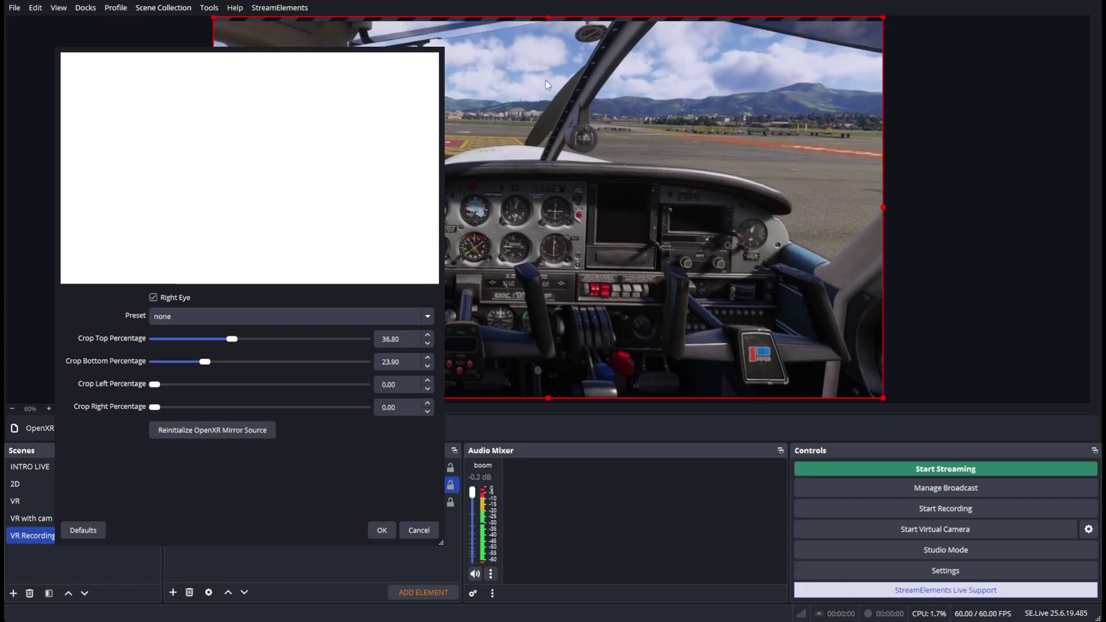
drag(541, 183, 540, 186)
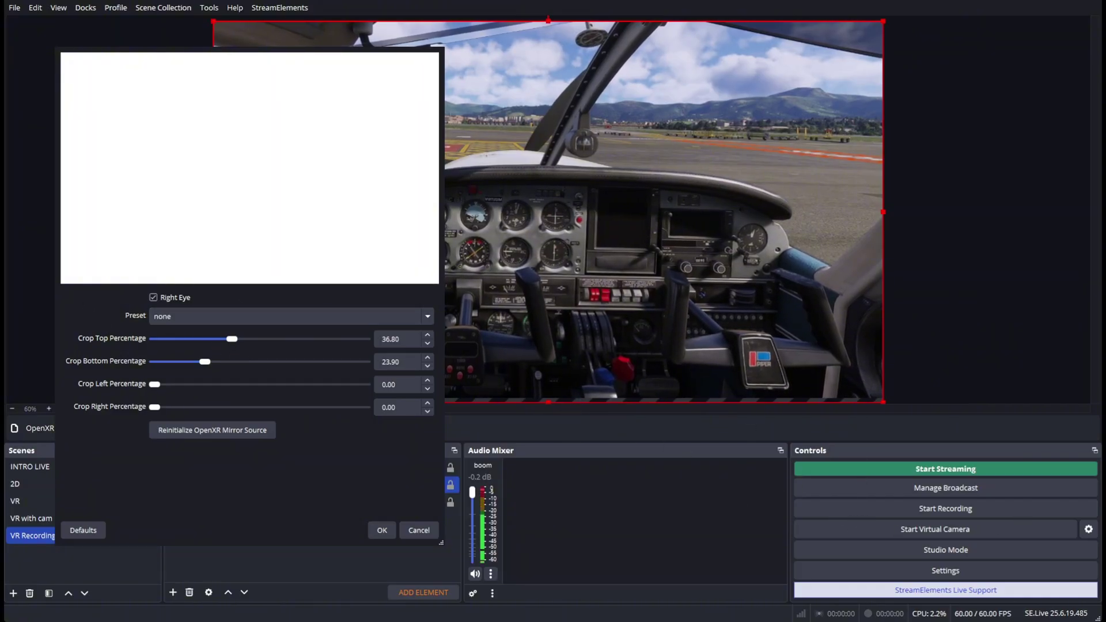
Step: Fine-tune the bottom crop percentage to 24.60, accept the properties, and lock the OpenXR Mirror Capture 2 source
click(427, 358)
click(427, 358)
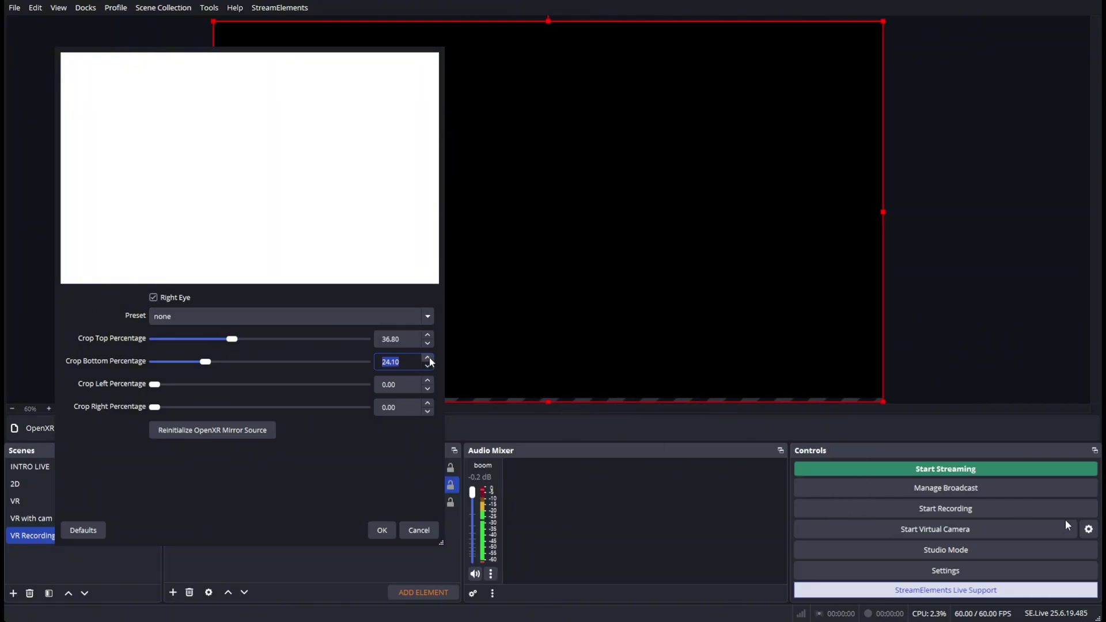
click(427, 358)
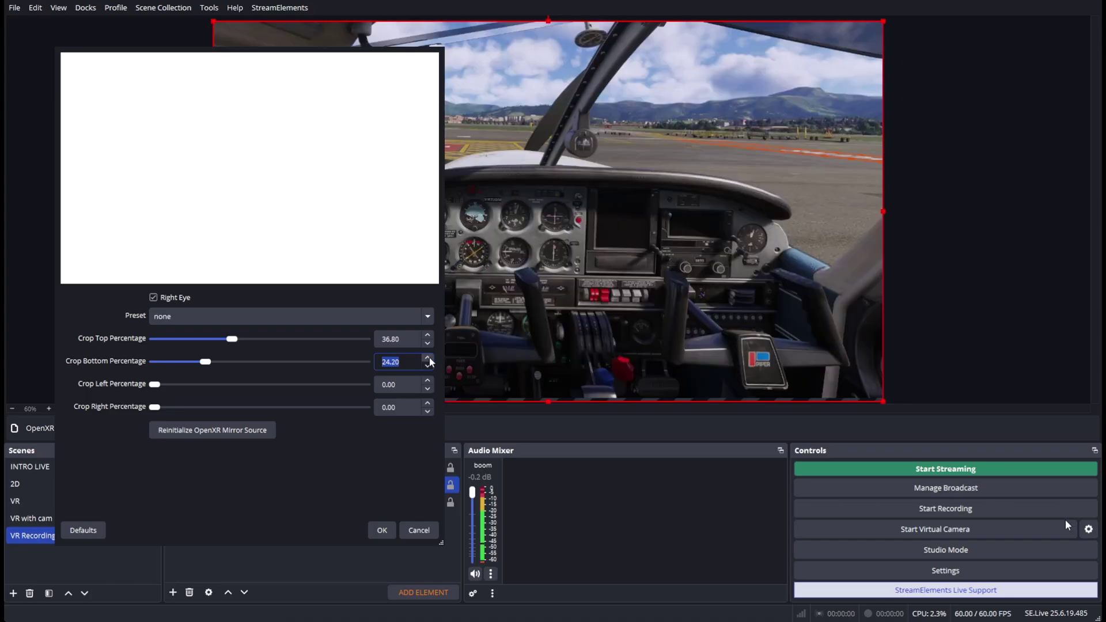
click(427, 357)
click(427, 357)
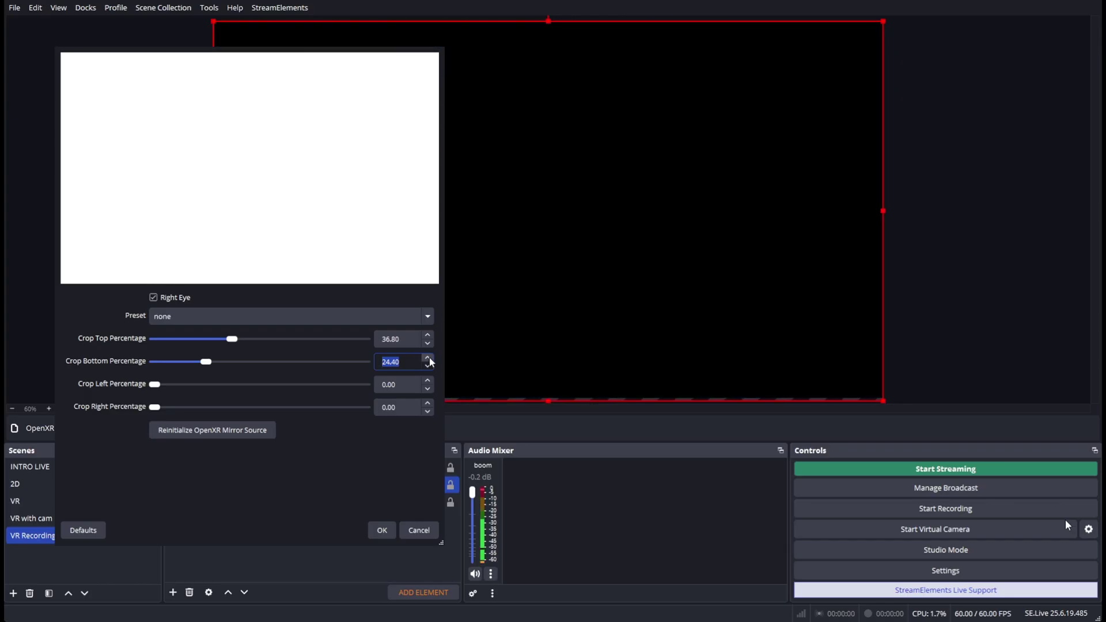
click(427, 357)
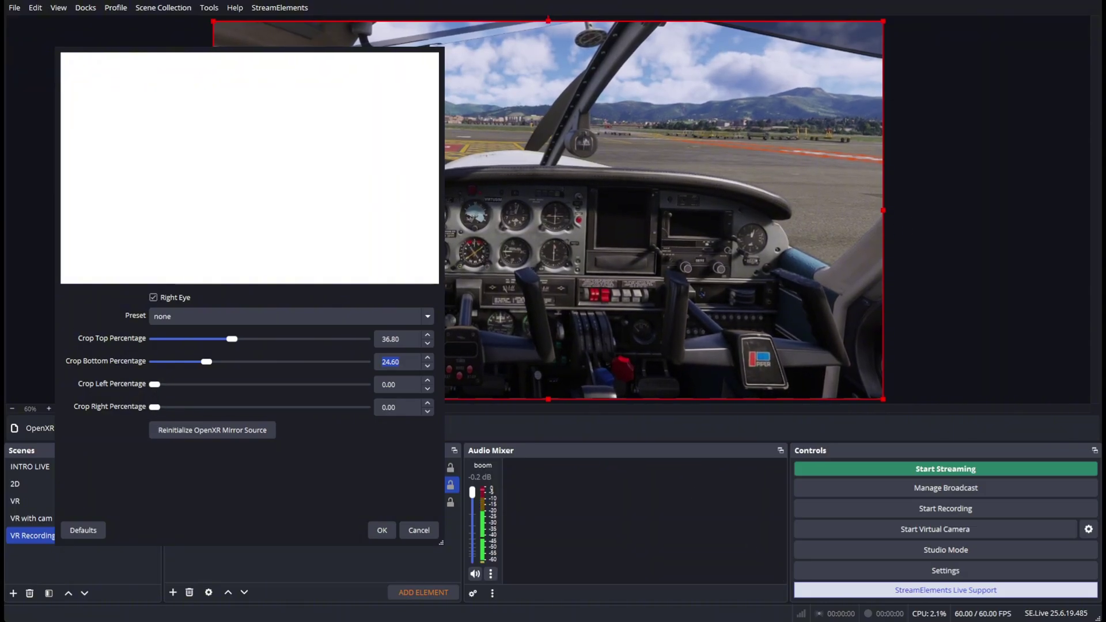
key(Return)
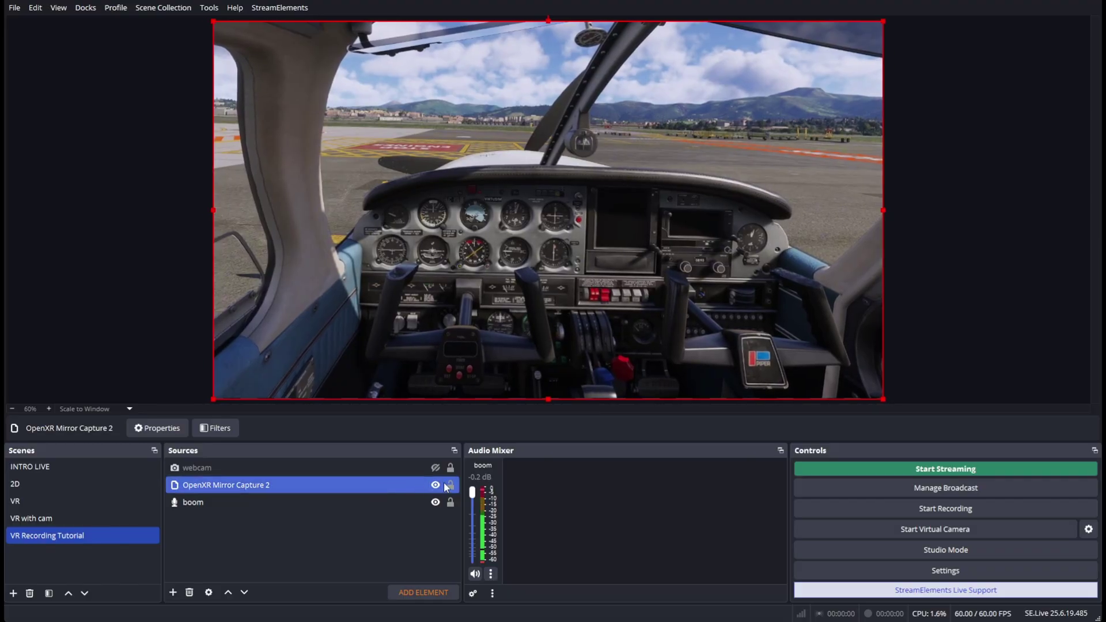
click(451, 485)
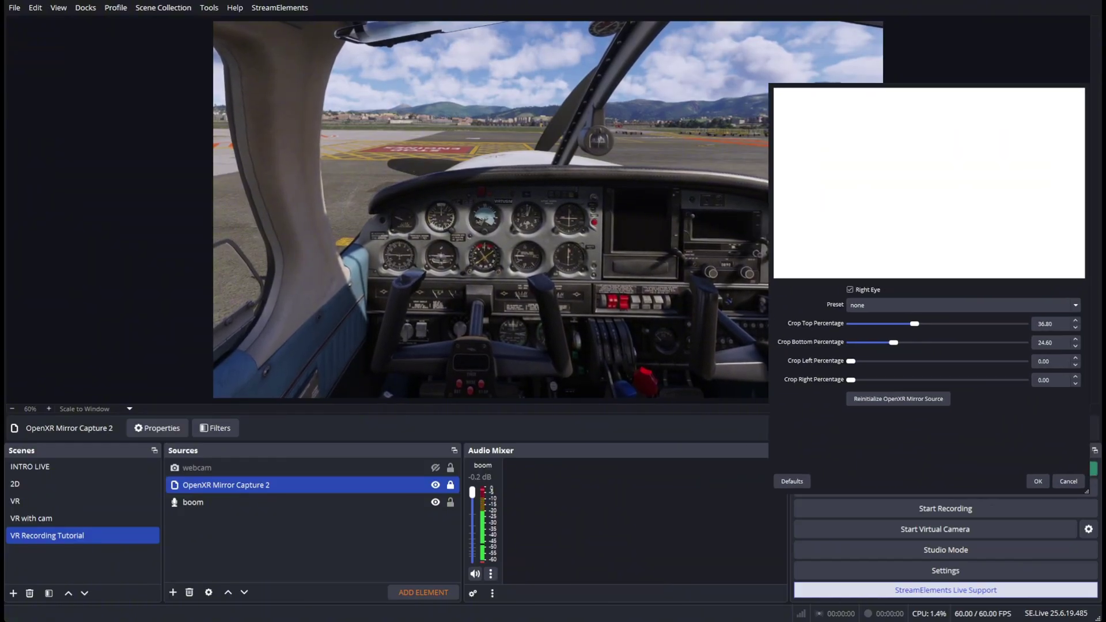
Step: Toggle the Right Eye option of the mirror source to compare the left-eye and right-eye views, leaving it enabled
click(254, 166)
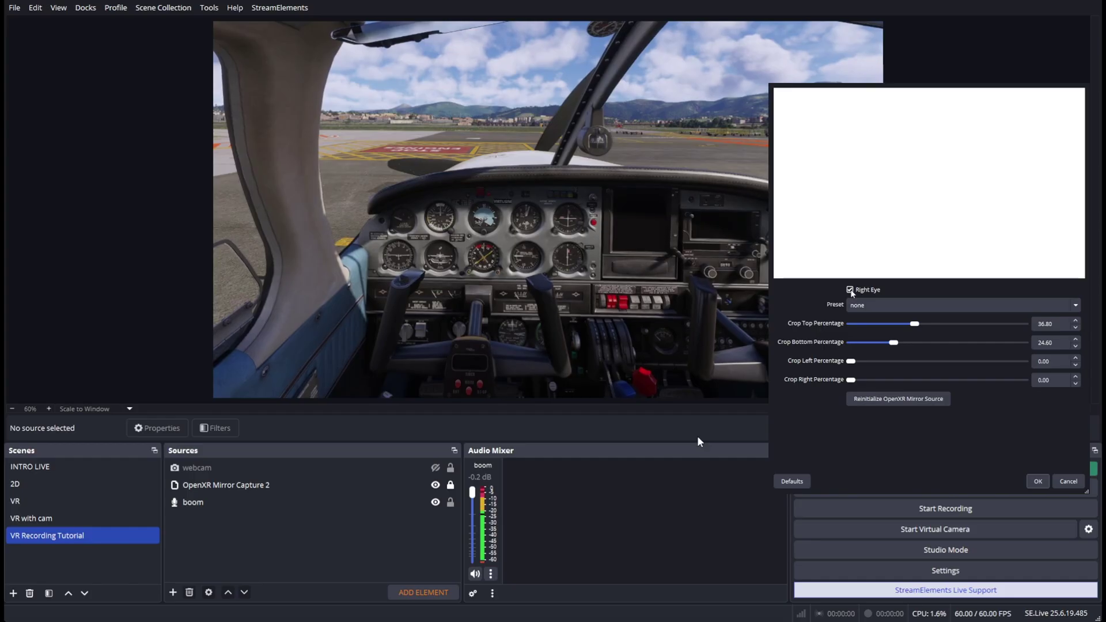
click(850, 289)
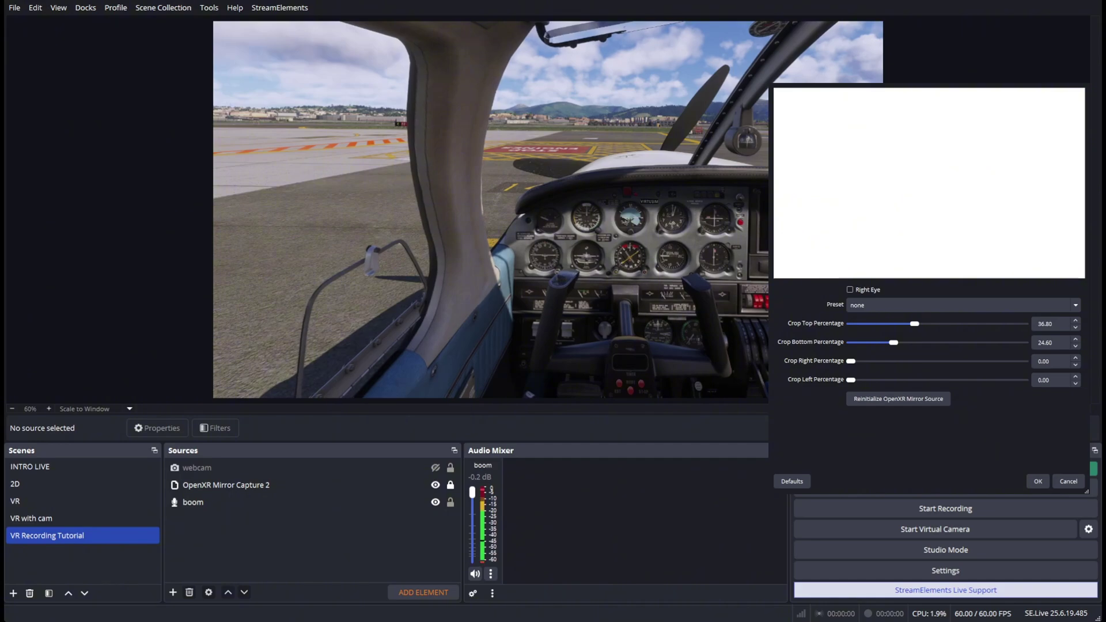
key(Return)
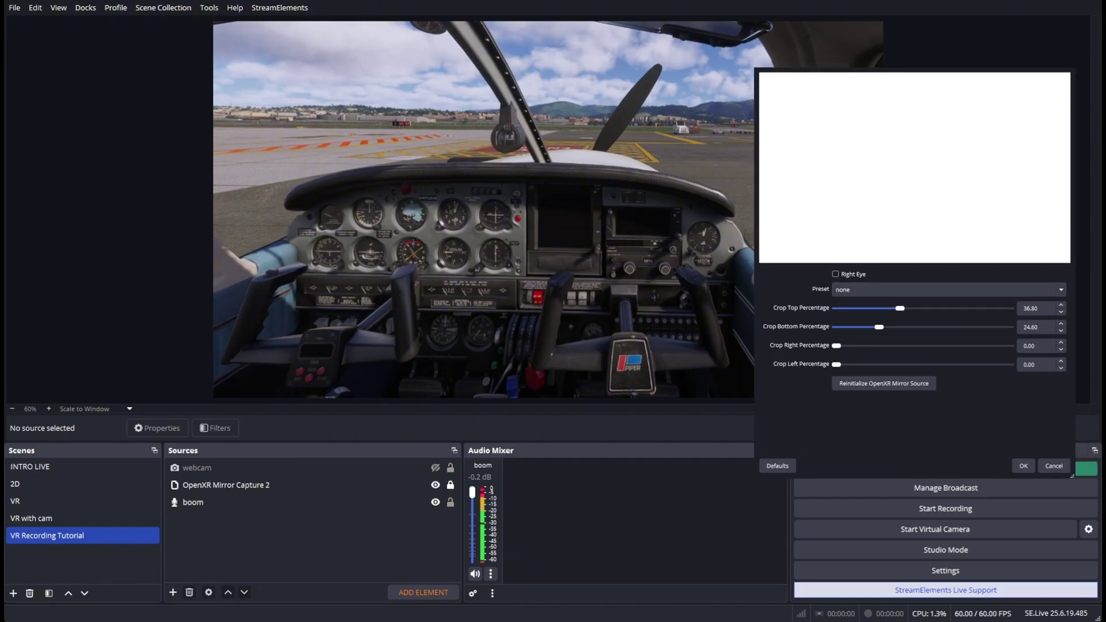
click(836, 274)
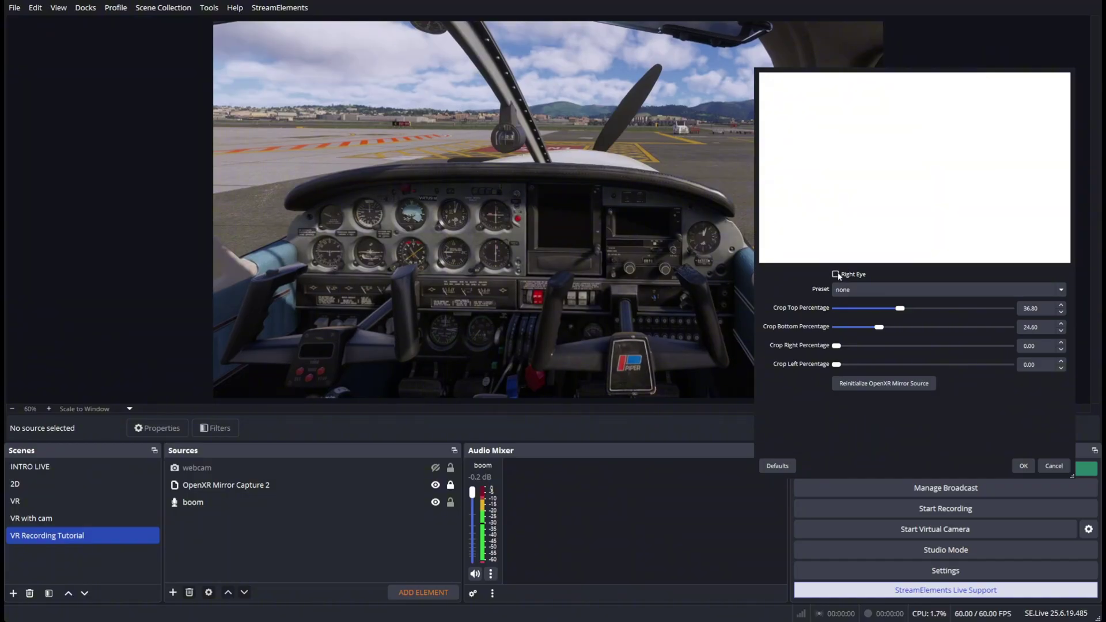
click(835, 275)
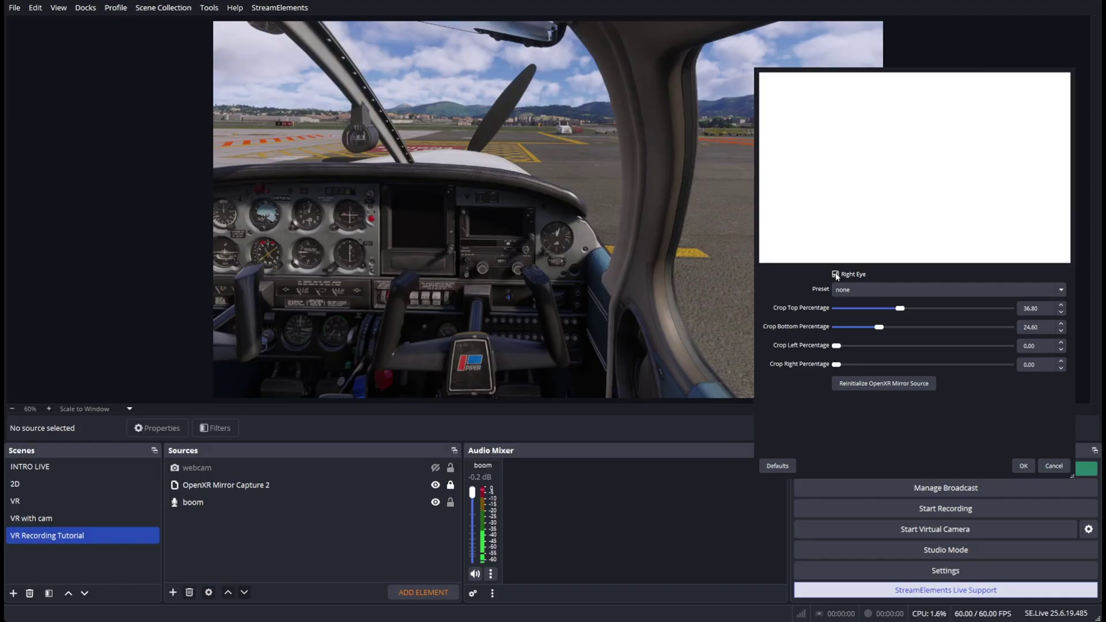
click(835, 275)
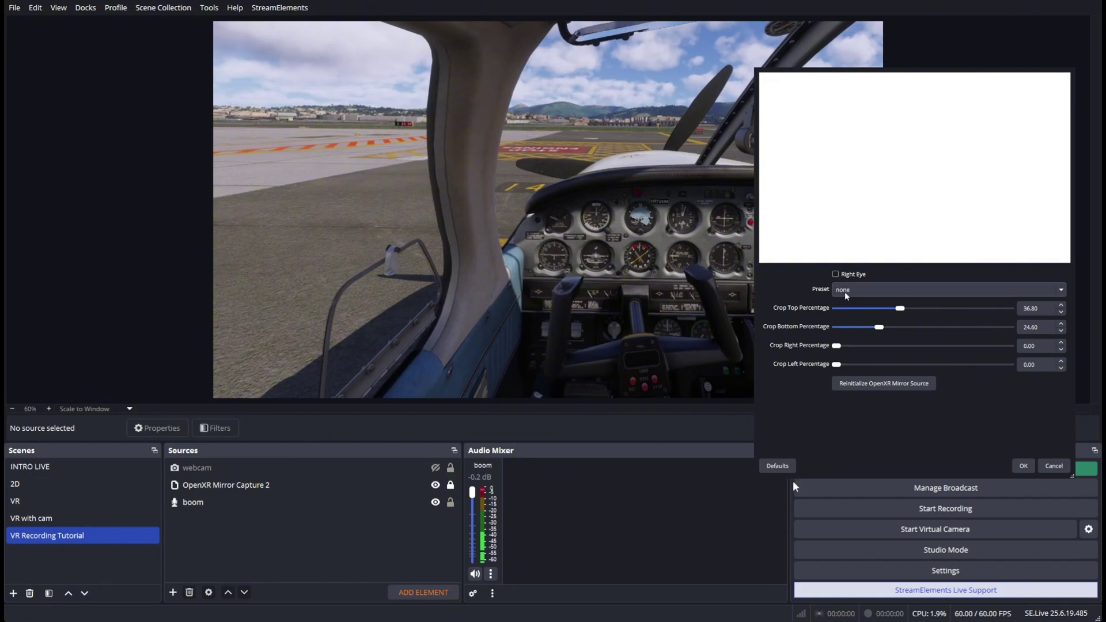
click(836, 275)
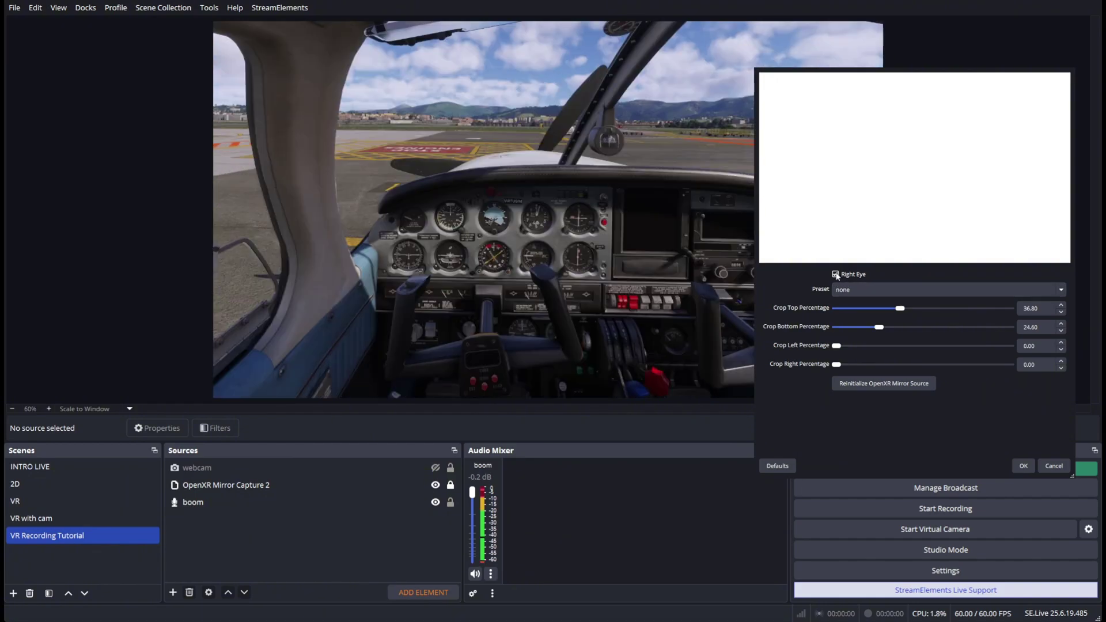